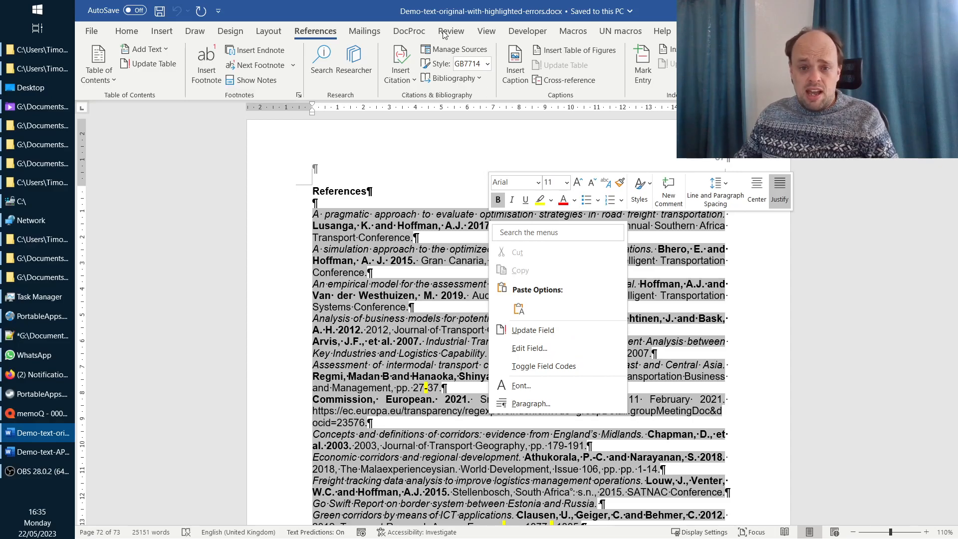
Step: View the document's source list and read through the References bibliography with its highlighted errors
left_click(479, 47)
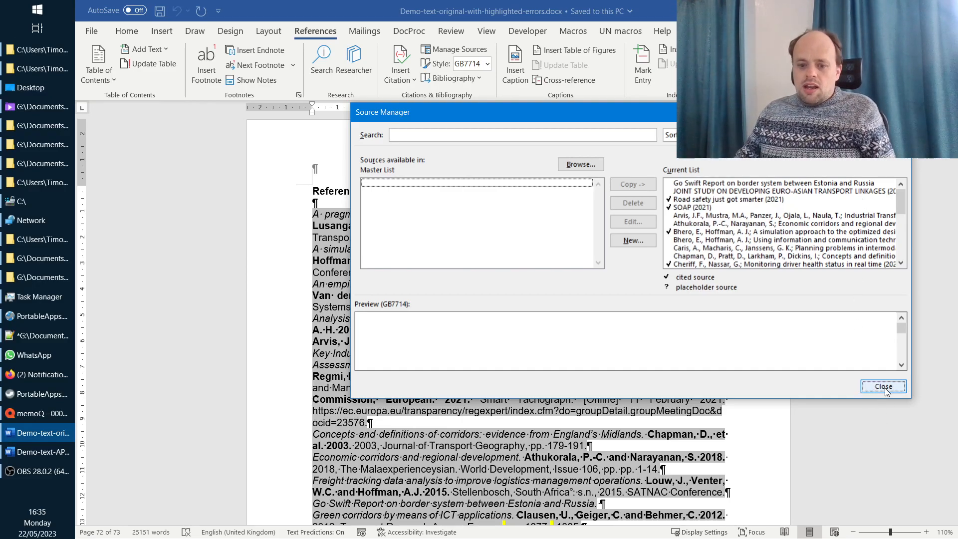
key("Escape")
scroll(549, 250, "down", 9)
scroll(553, 183, "down", 4)
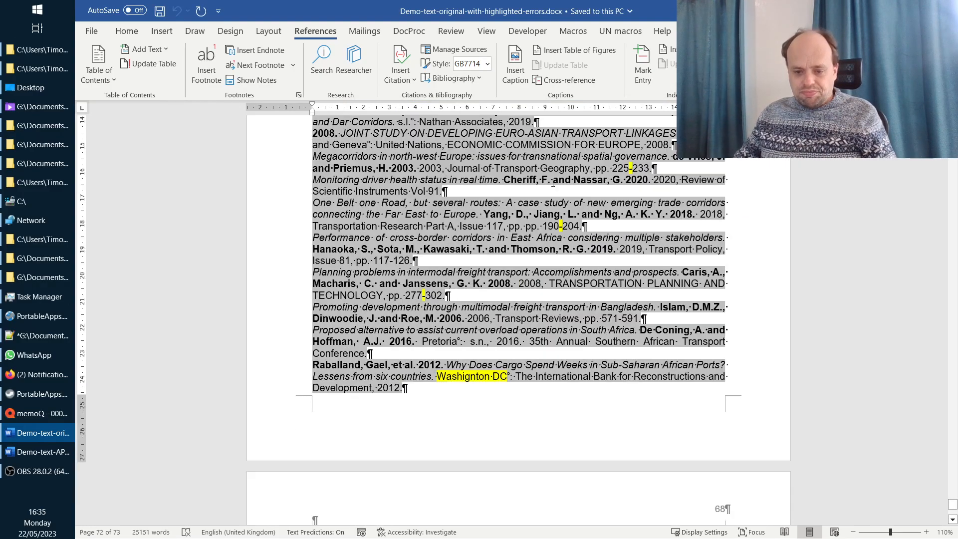
scroll(553, 192, "down", 5)
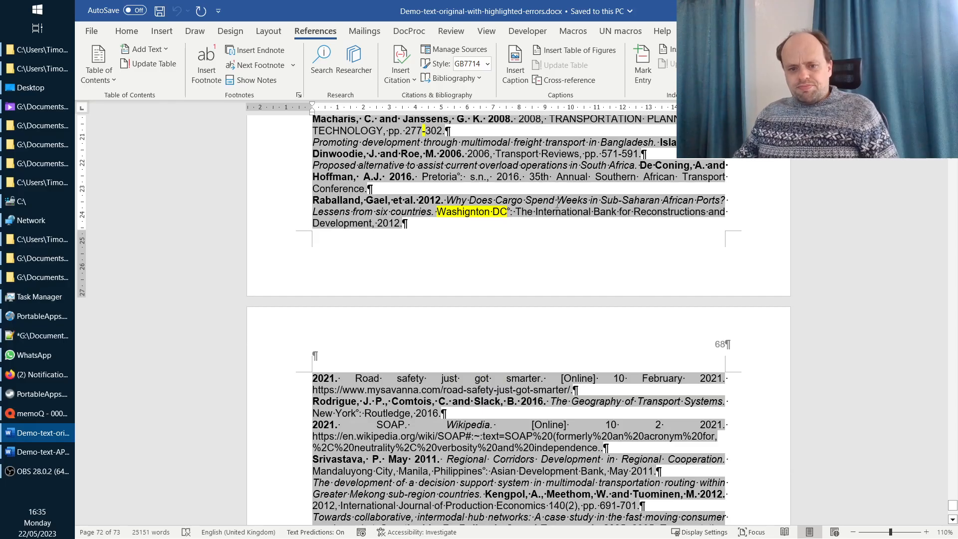
scroll(557, 204, "down", 6)
scroll(505, 255, "up", 11)
scroll(506, 254, "up", 12)
scroll(511, 271, "down", 12)
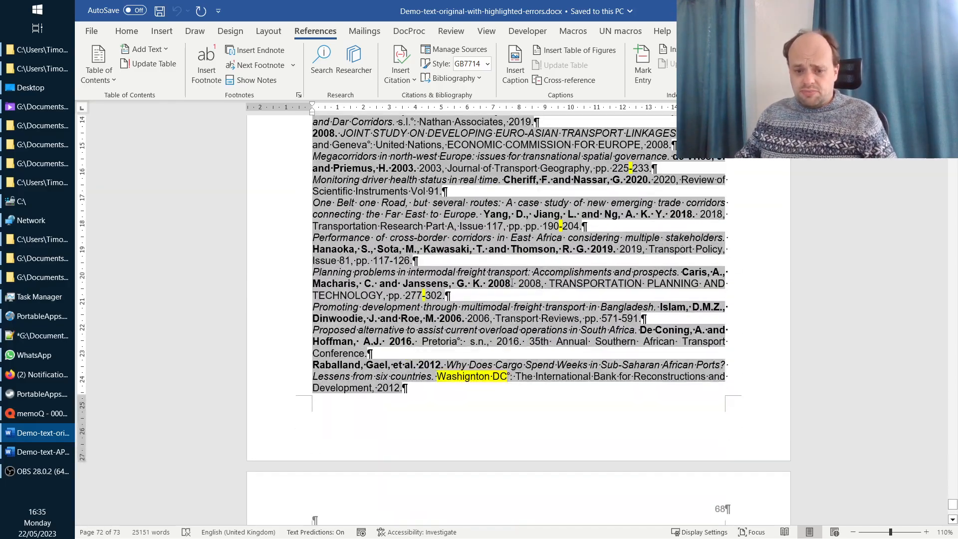
Step: Correct the misspelled city to "Washington DC" directly in the bibliography entry "Why Does Cargo Spend Weeks in Sub-Saharan African Ports?"
key("alt+shift")
key("alt+shift")
type("n")
key("alt+shift")
key("BackSpace")
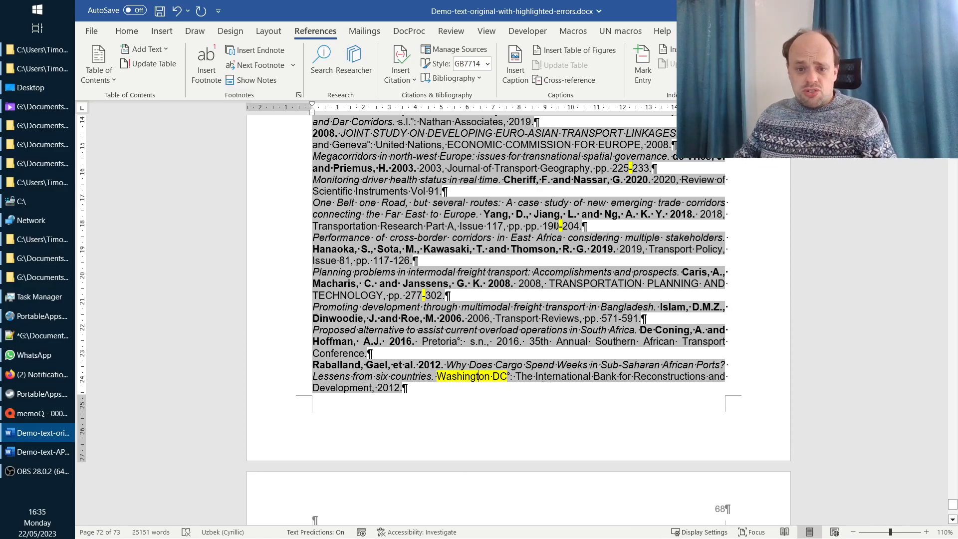
left_click_drag(553, 226, 564, 226)
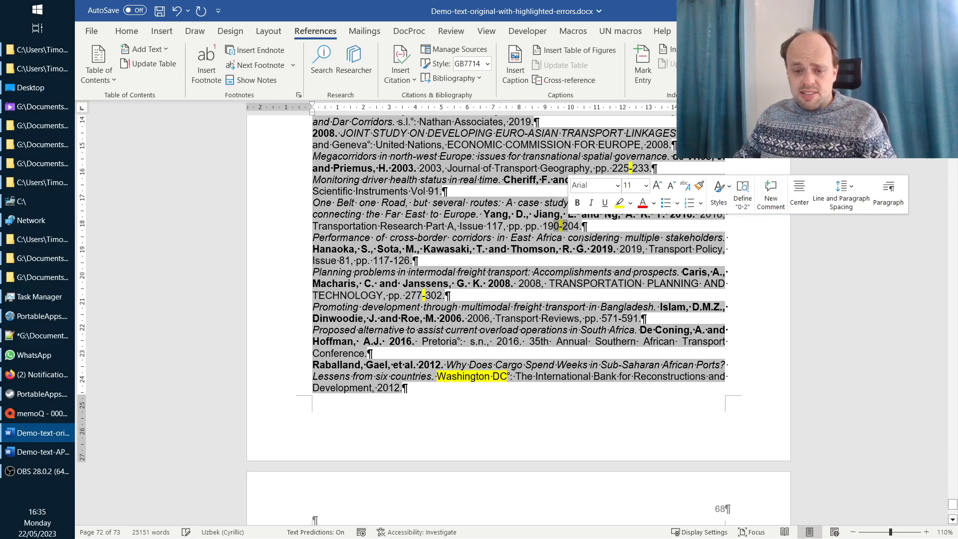
left_click(546, 226)
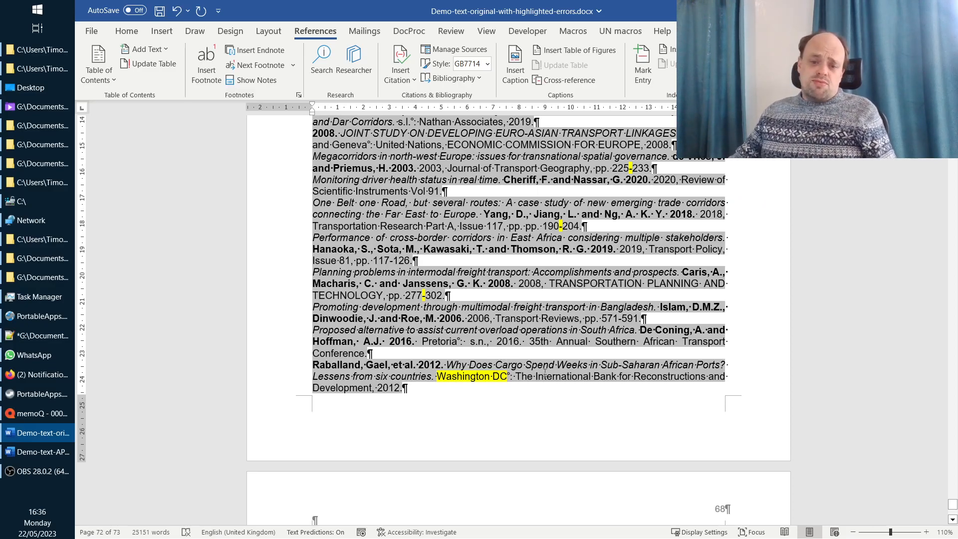
Step: Try updating the bibliography field and check the city in the "Why Does Cargo Spend Weeks" entry and the document's source list
right_click(526, 375)
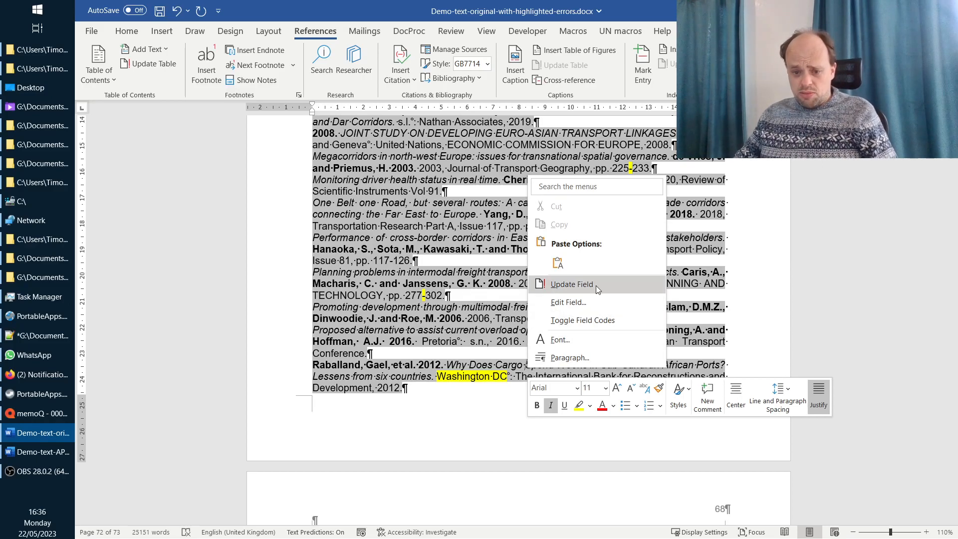
left_click(595, 285)
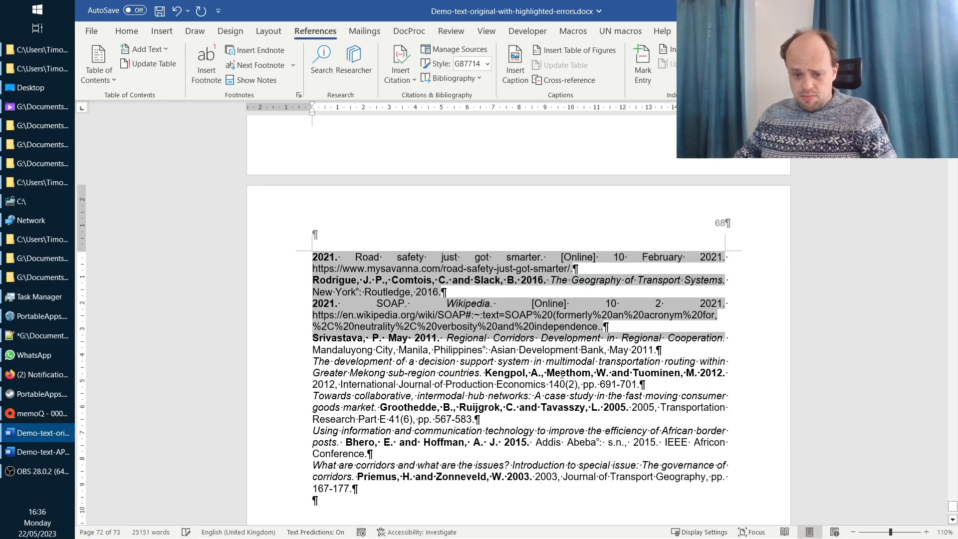
scroll(563, 374, "down", 1)
scroll(576, 396, "down", 6)
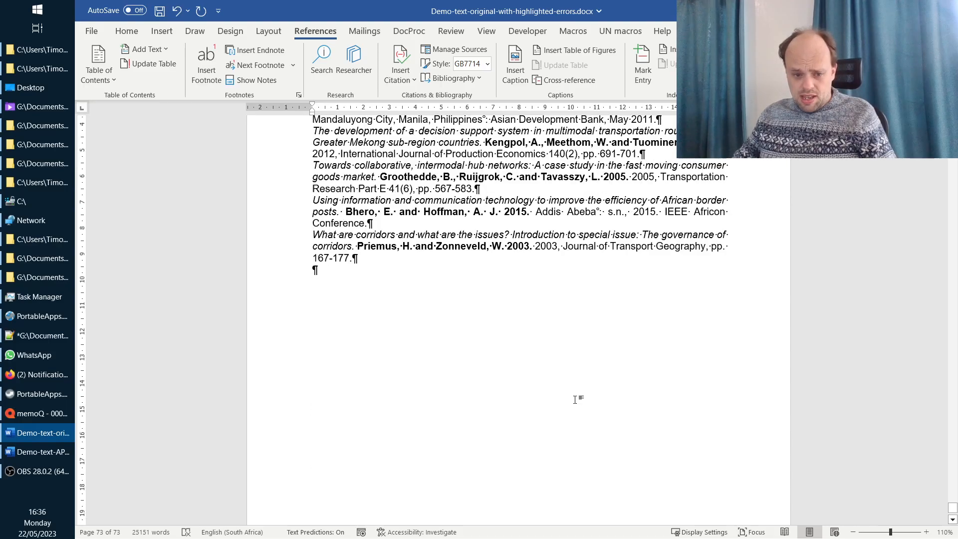
scroll(567, 401, "up", 15)
scroll(554, 411, "down", 4)
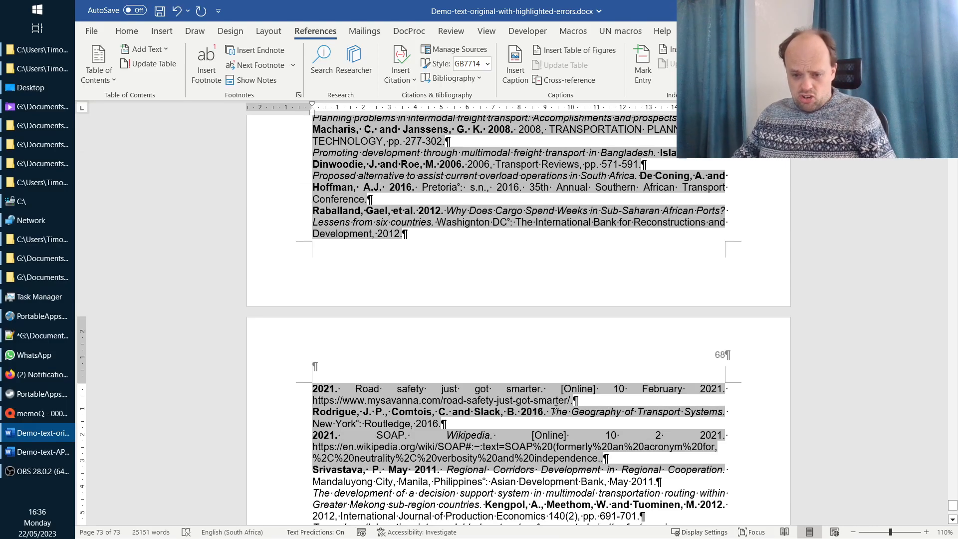
scroll(510, 398, "up", 5)
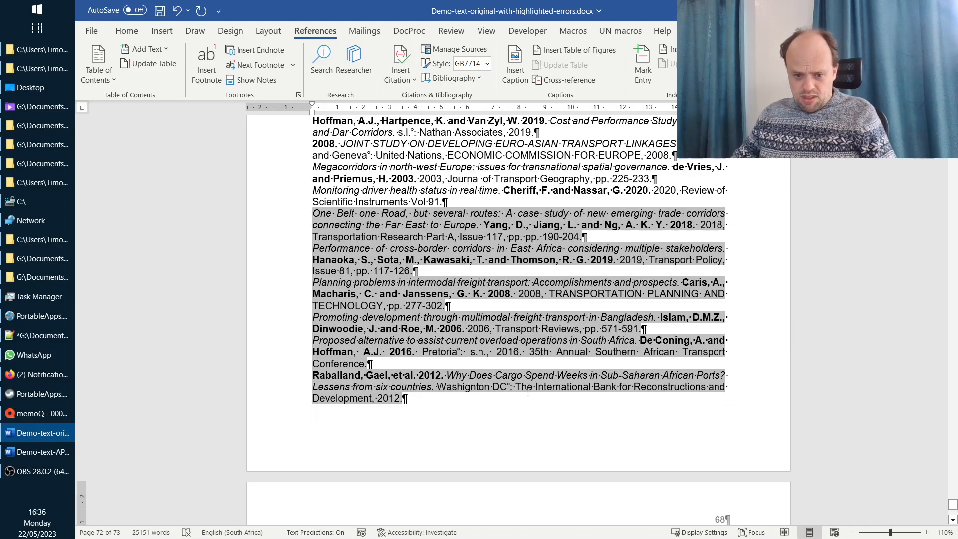
left_click_drag(437, 387, 491, 383)
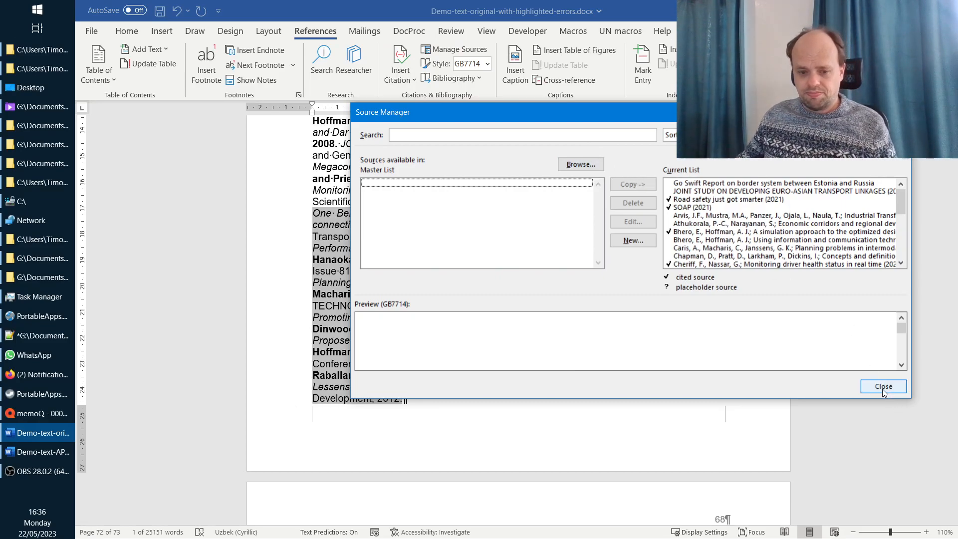
key("Escape")
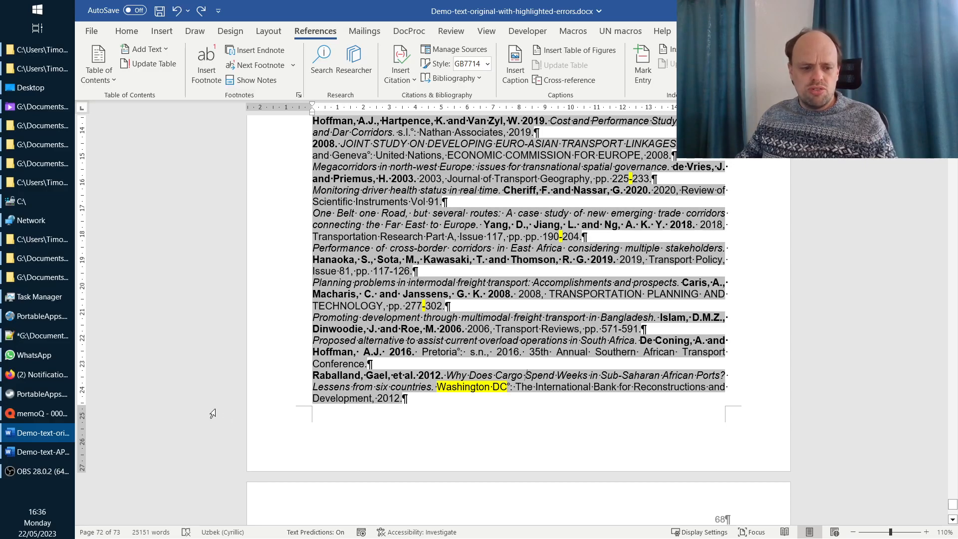
Step: Switch to Demo-text-APA.docx and examine the bibliography entries and highlighted errors at the end of the document
left_click(40, 456)
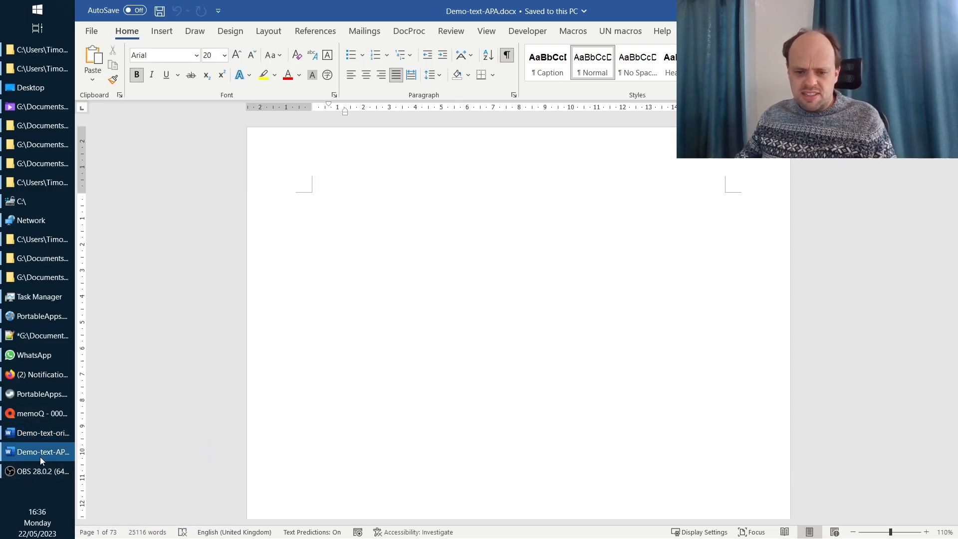
left_click(399, 166)
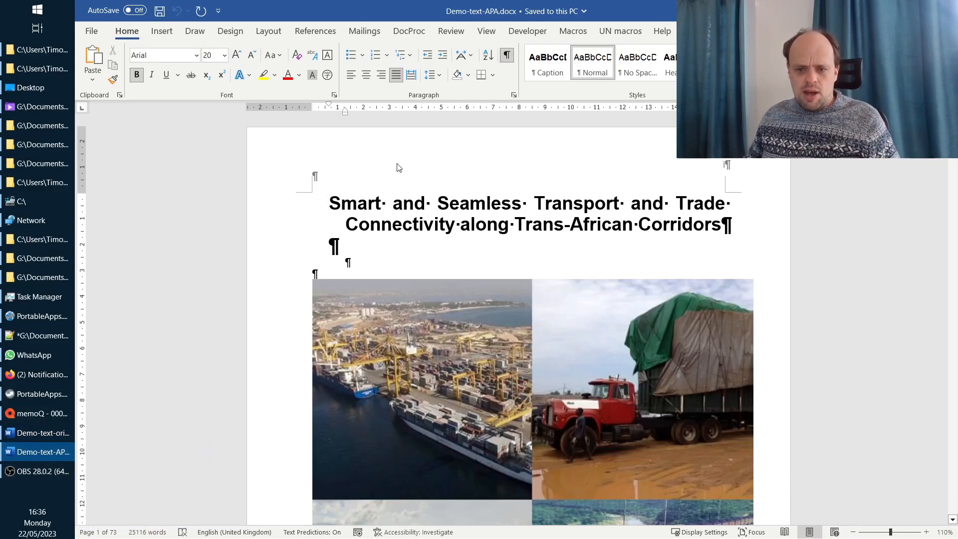
key("ctrl+End")
scroll(391, 150, "up", 15)
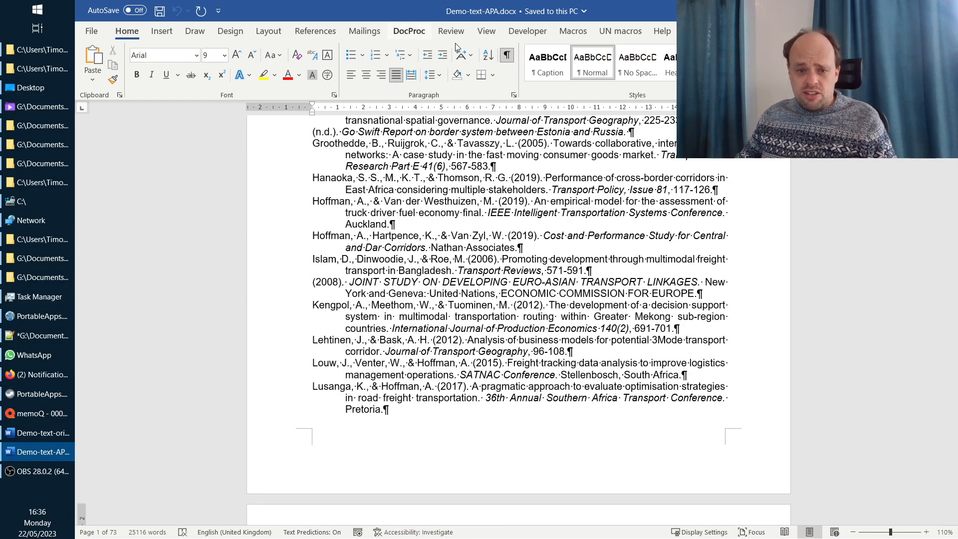
left_click(545, 300)
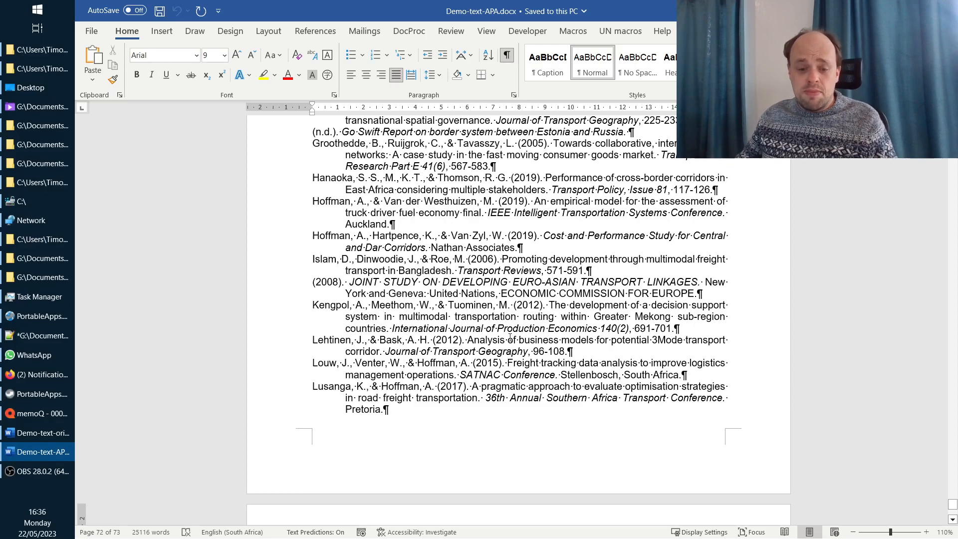
scroll(506, 335, "down", 4)
scroll(407, 364, "up", 4)
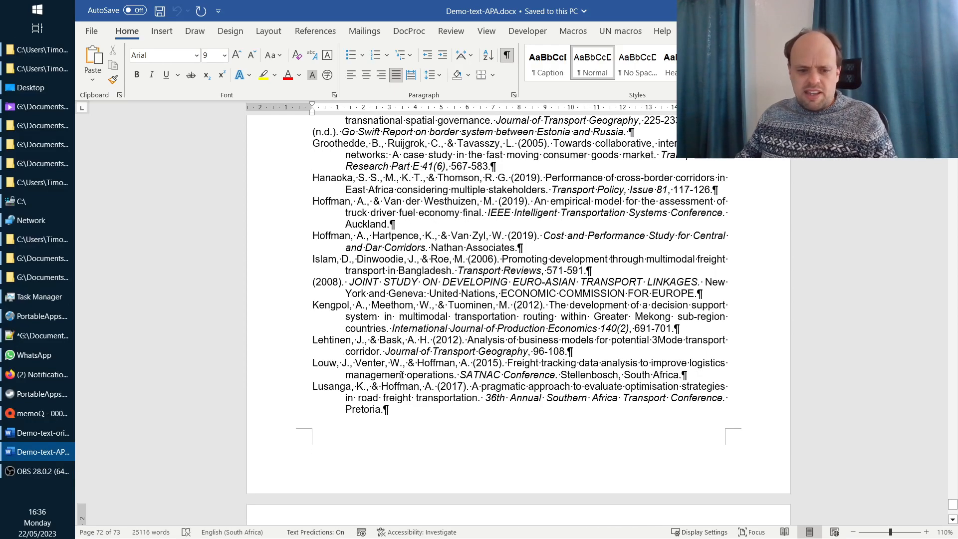
scroll(402, 374, "down", 6)
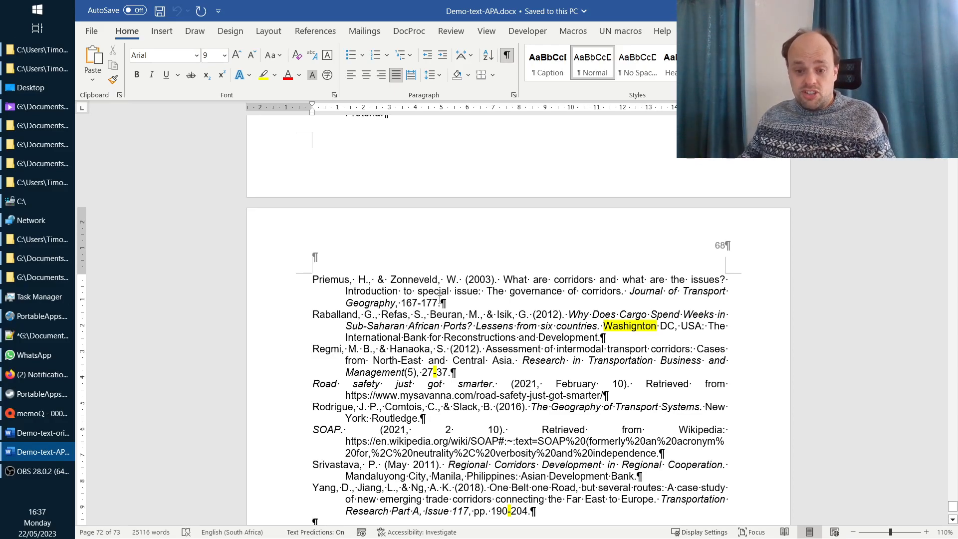
Step: Try reapplying the APA Sixth Edition citation style to the bibliography in Demo-text-APA.docx, and undo it
left_click(413, 317)
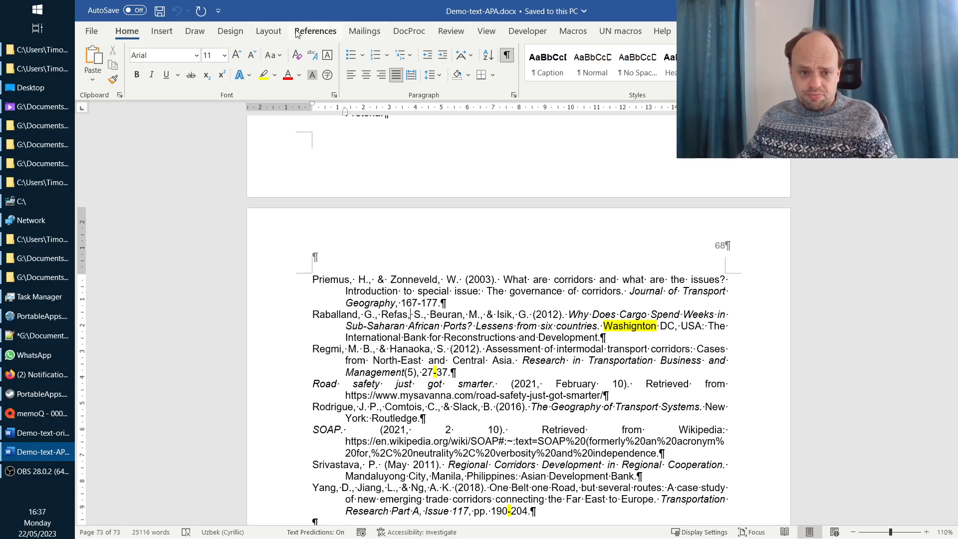
left_click(315, 31)
left_click(486, 64)
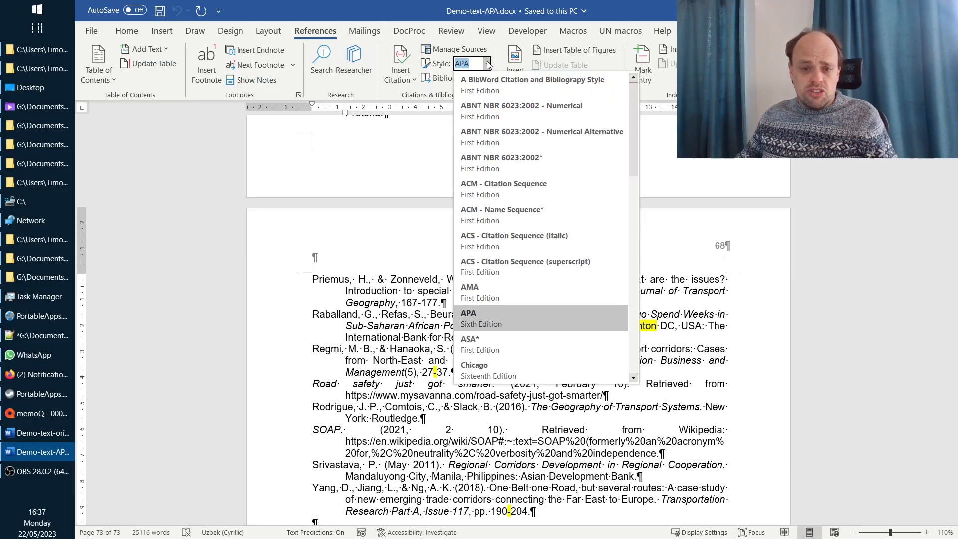
left_click(524, 324)
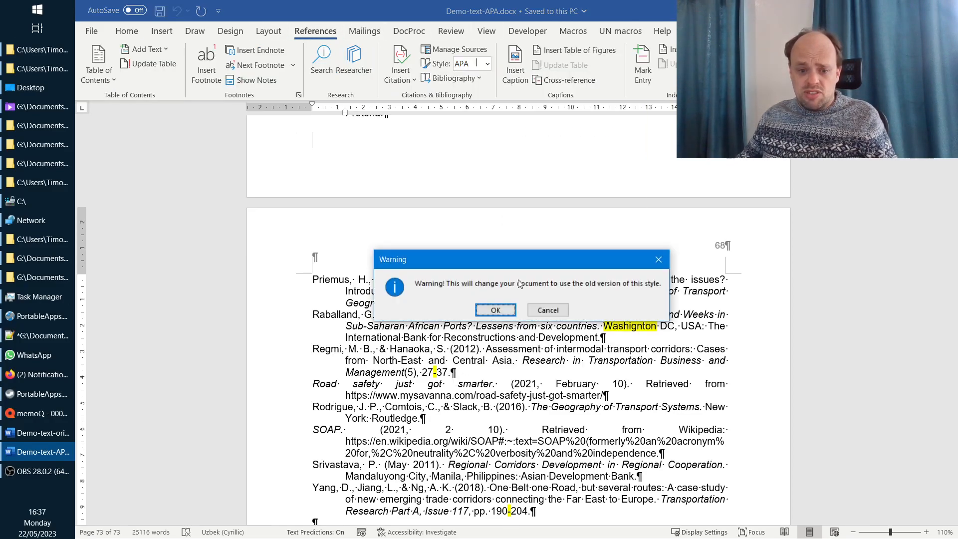
left_click(501, 309)
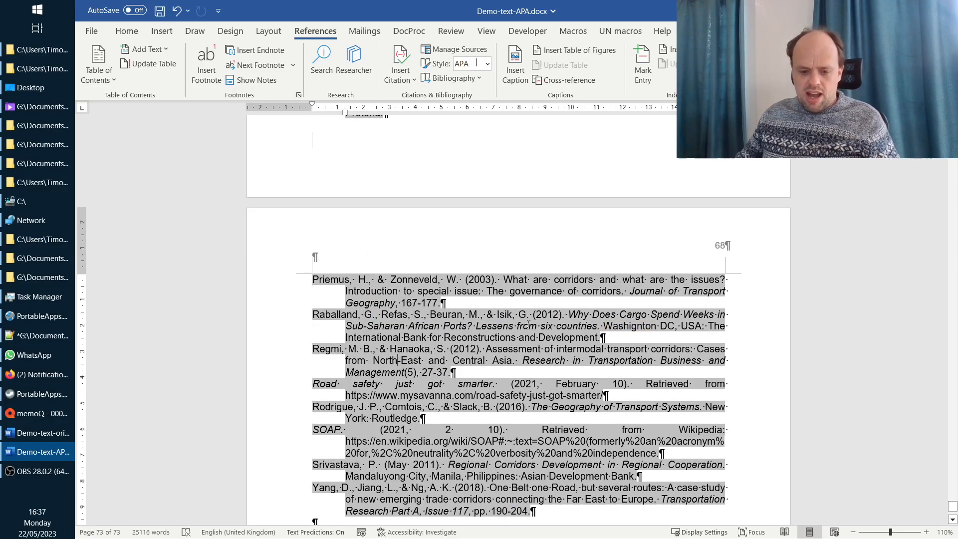
key("ctrl+z")
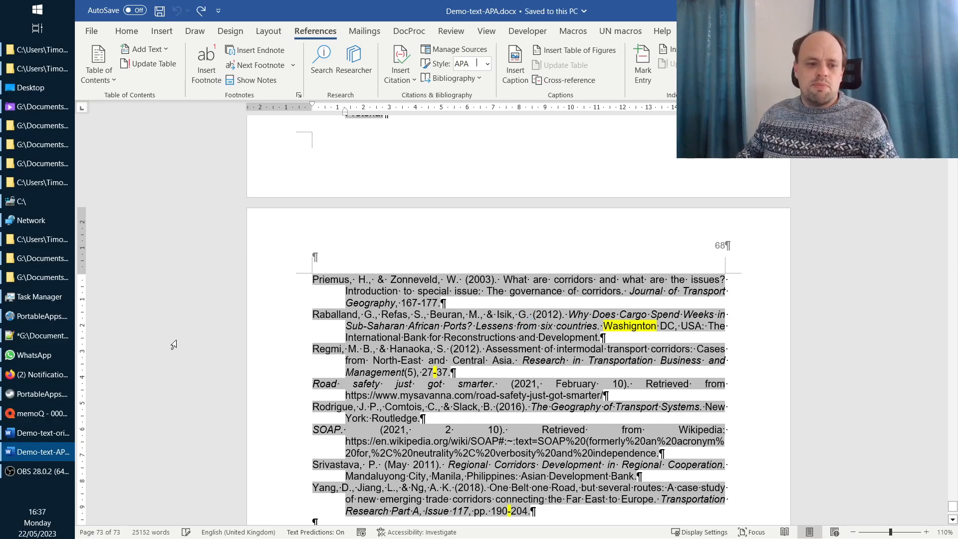
Step: Switch to Demo-text-original-with-highlighted-errors.docx and change its citation style to APA Sixth Edition
left_click(43, 431)
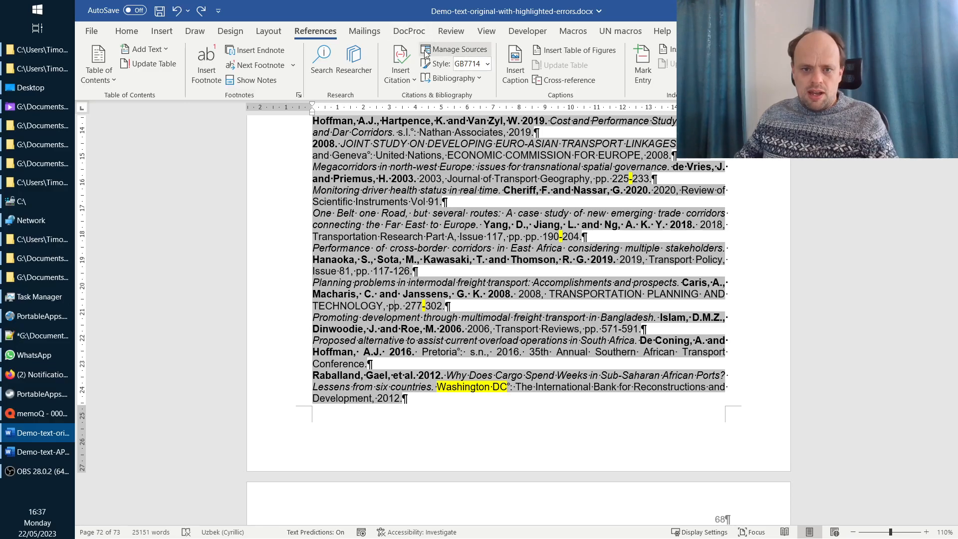
left_click(487, 64)
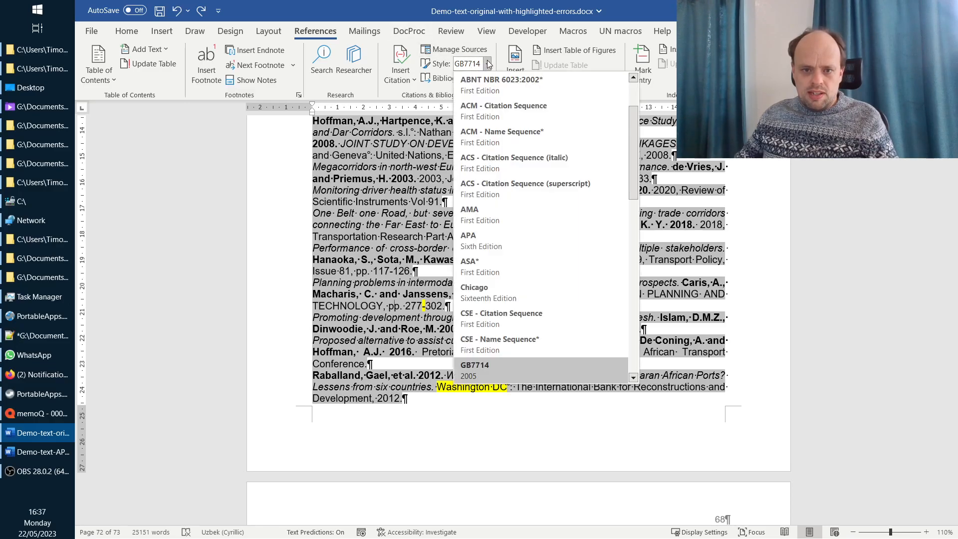
left_click(540, 246)
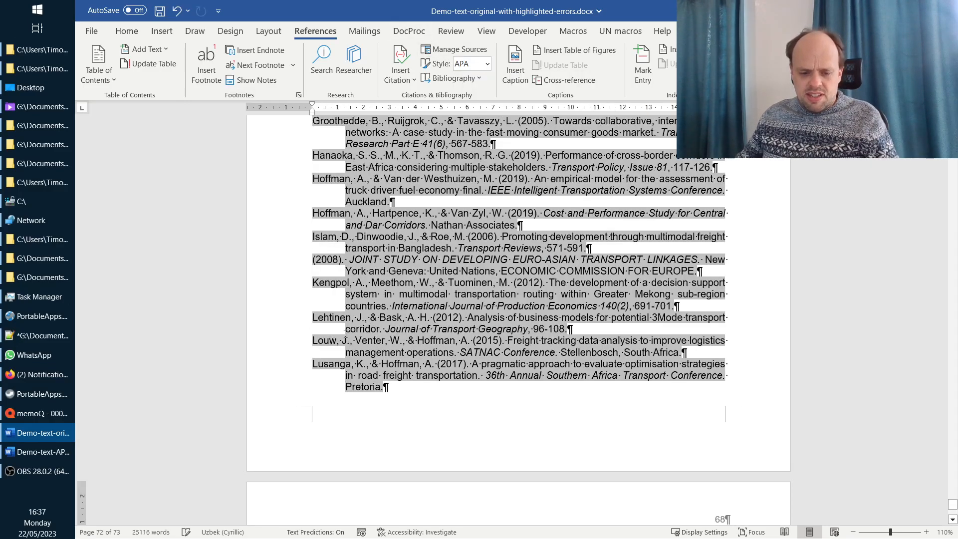
left_click(318, 317)
left_click_drag(319, 317, 409, 318)
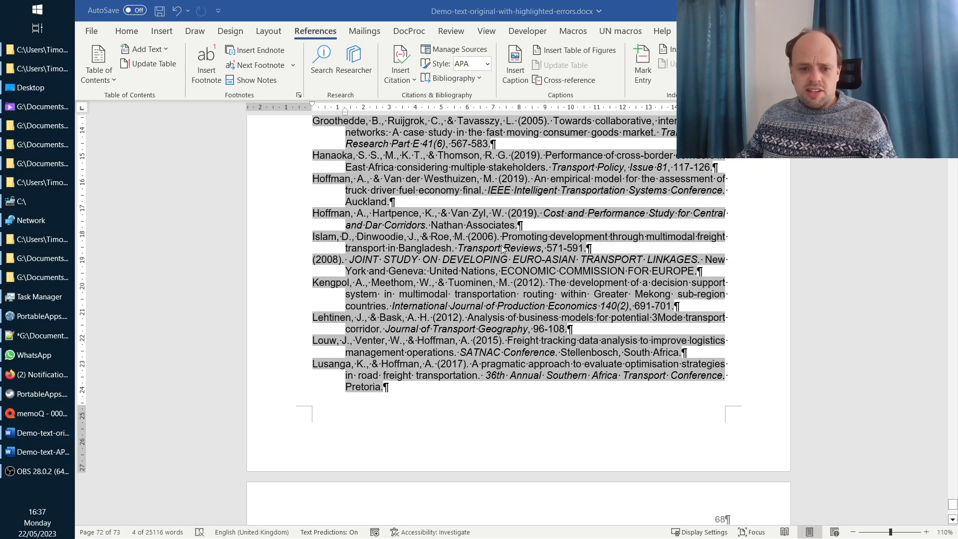
Step: Switch to Demo-text-APA.docx and correct the city of the "Why Does Cargo Spend Weeks" source to Washington DC in the document's source list
key("alt+Tab")
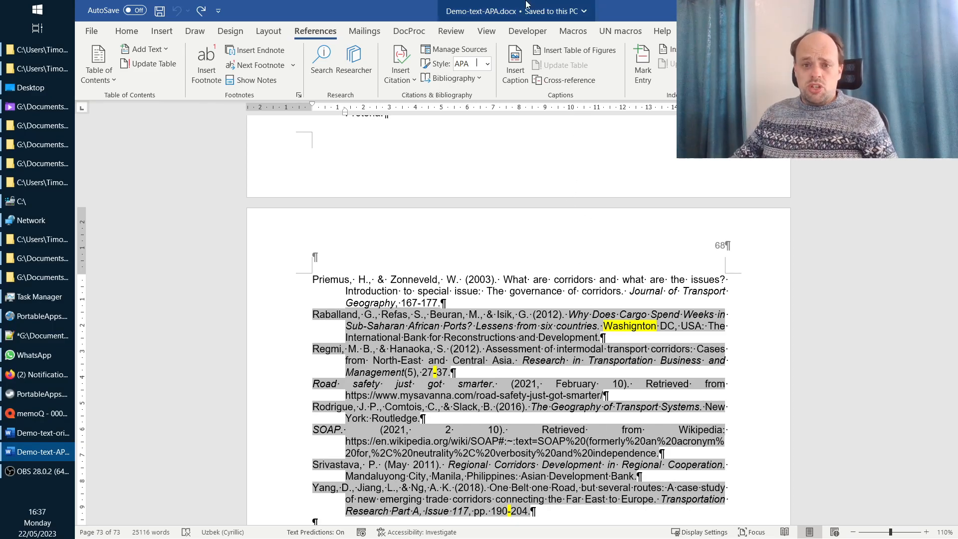
left_click(483, 51)
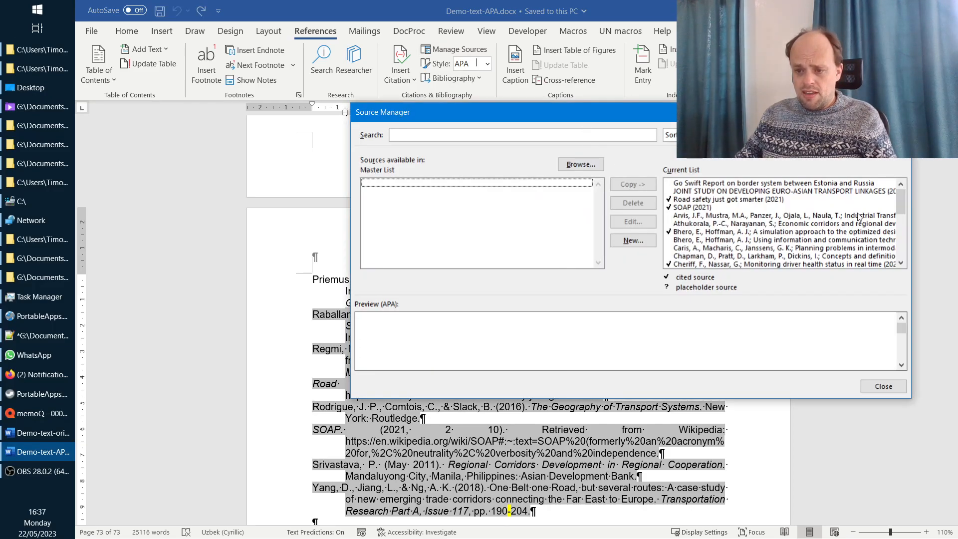
left_click_drag(897, 198, 896, 251)
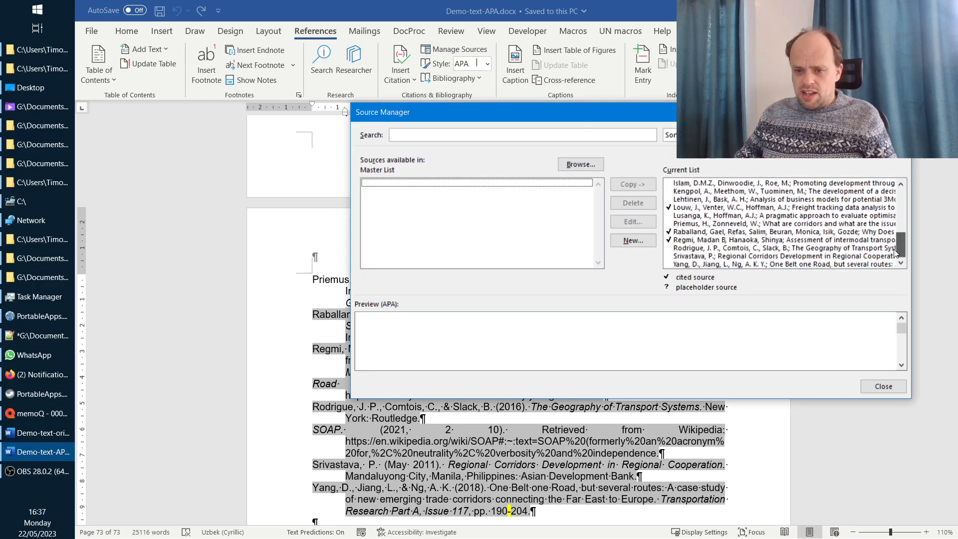
left_click(690, 232)
left_click(639, 222)
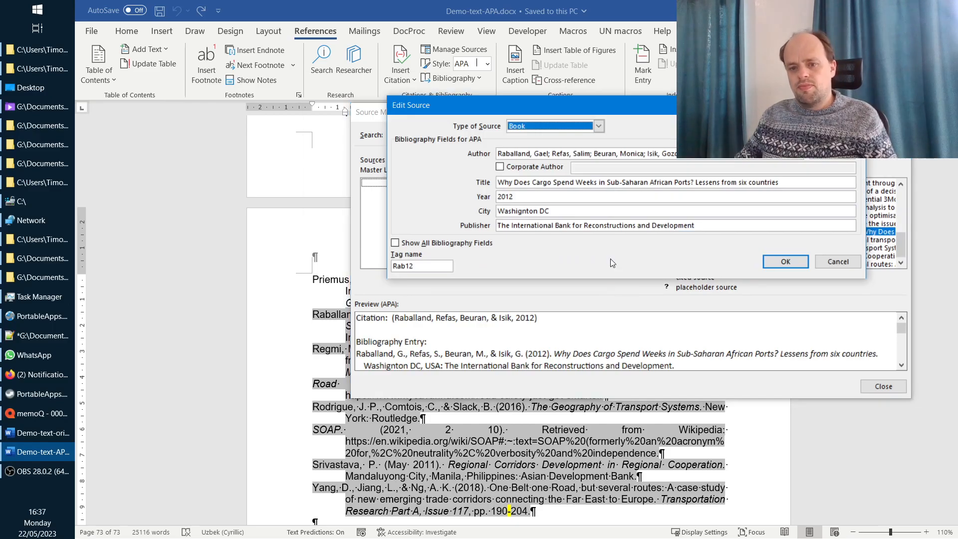
left_click(518, 210)
key("Right")
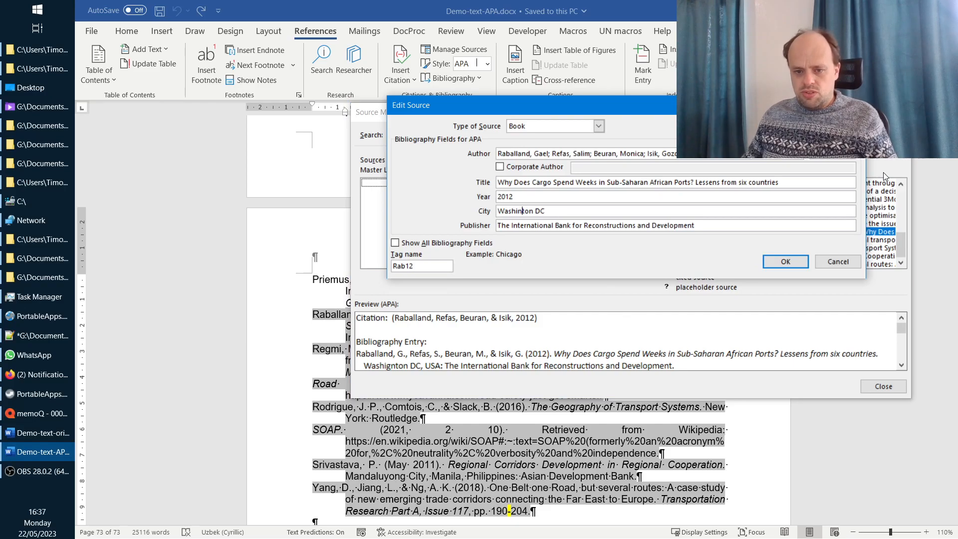
type("g")
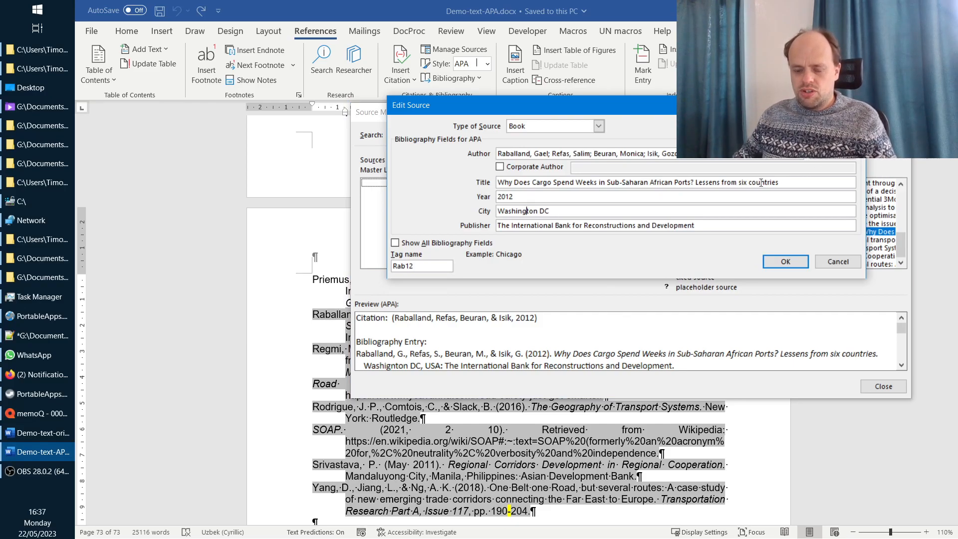
left_click(780, 263)
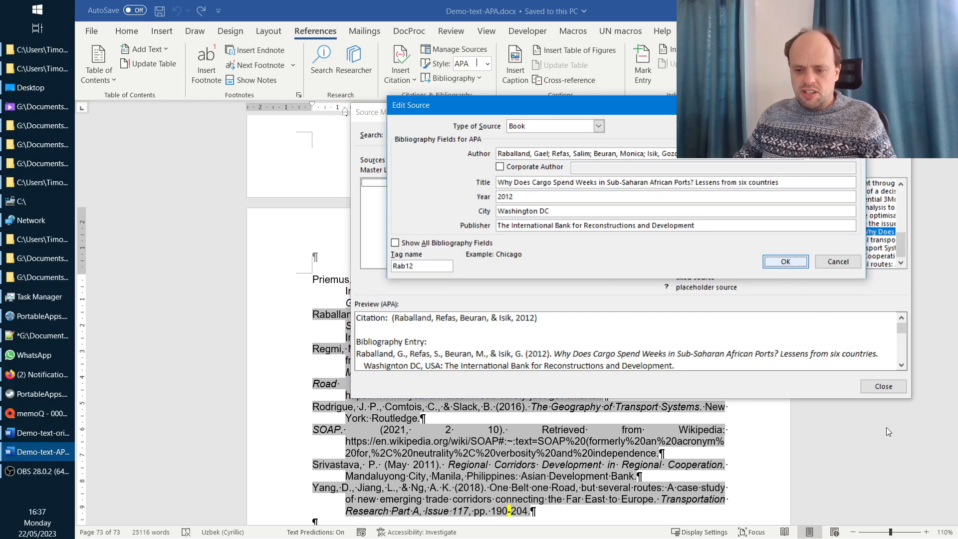
left_click(883, 386)
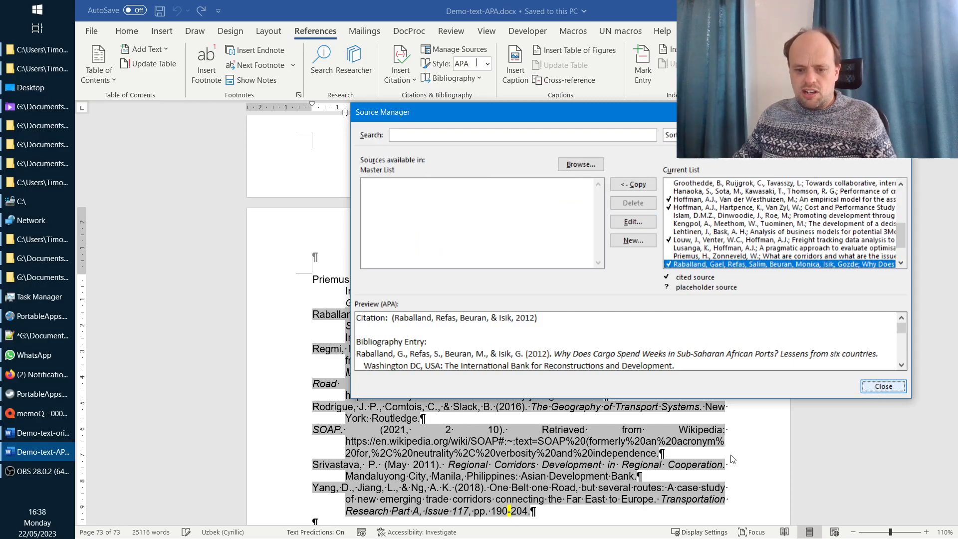
key("Return")
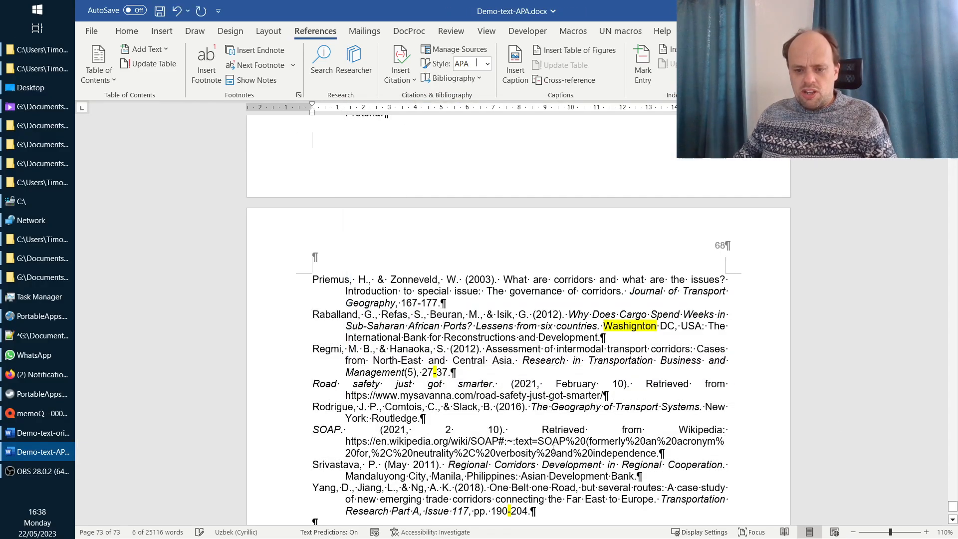
Step: Update the bibliography field and check the city in the "Why Does Cargo Spend Weeks" entry
right_click(559, 355)
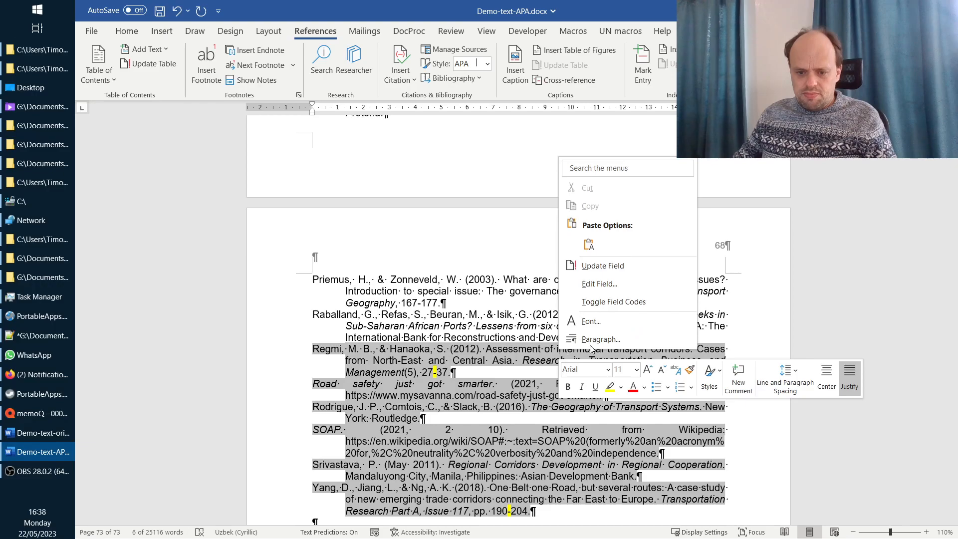
left_click(618, 266)
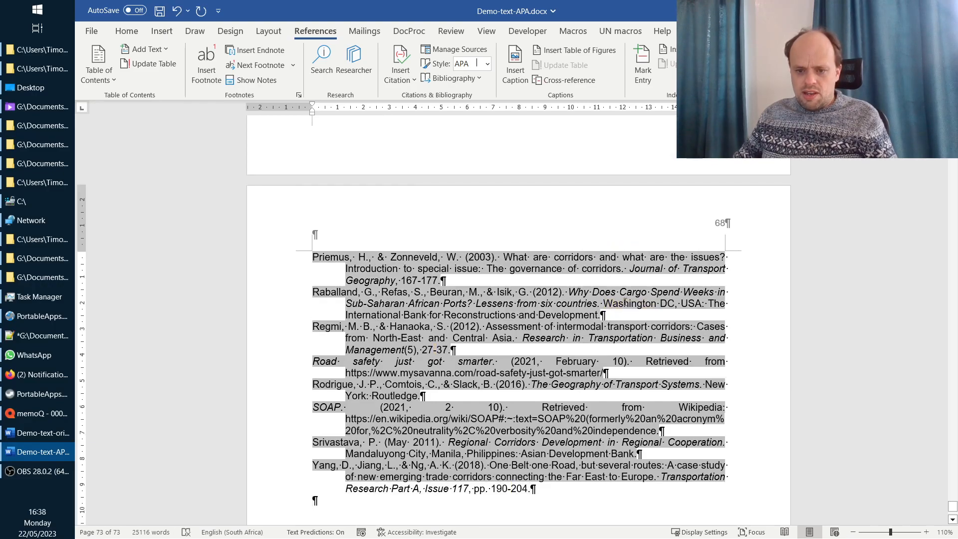
left_click_drag(603, 305, 656, 307)
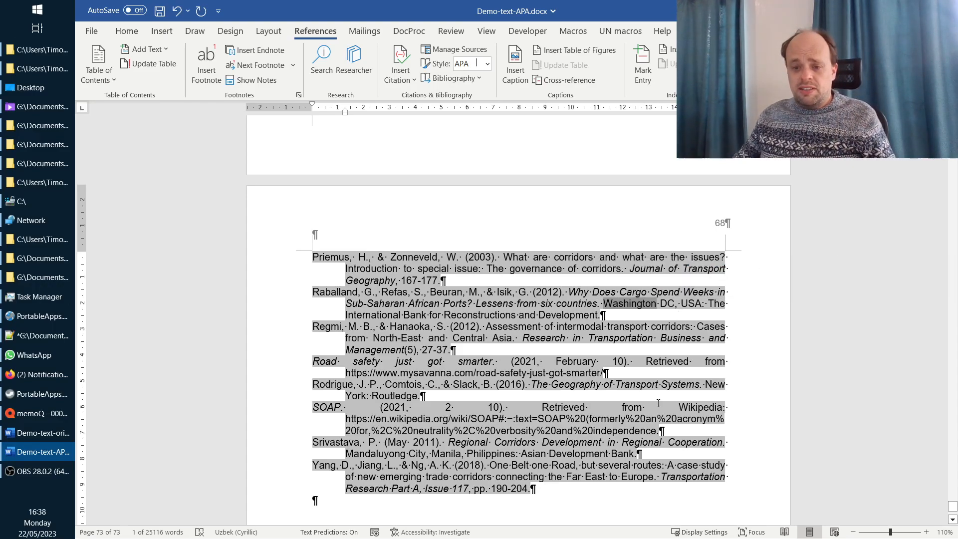
Step: Change DC to D.C. directly in the "Why Does Cargo Spend Weeks" bibliography entry, and briefly view the source list
left_click(667, 303)
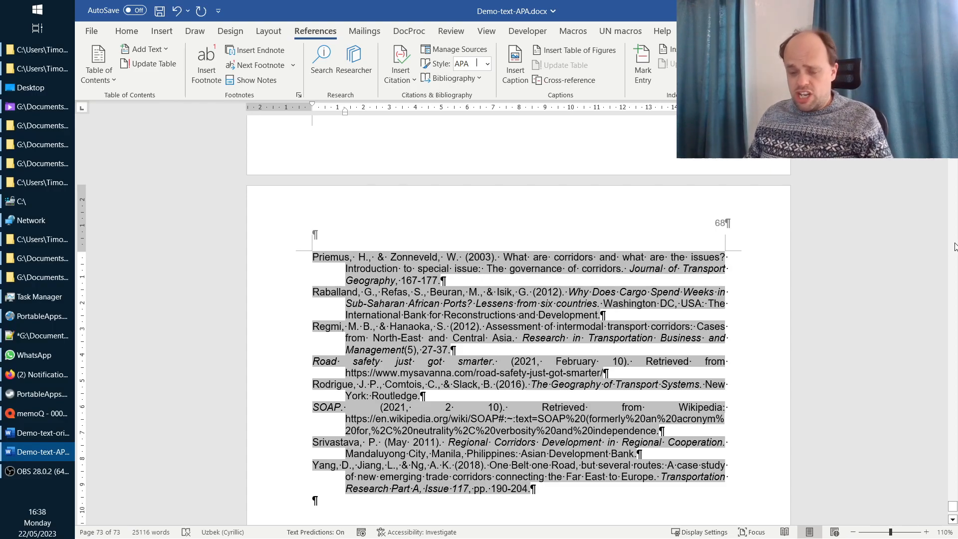
type(".")
key("Right")
type(".")
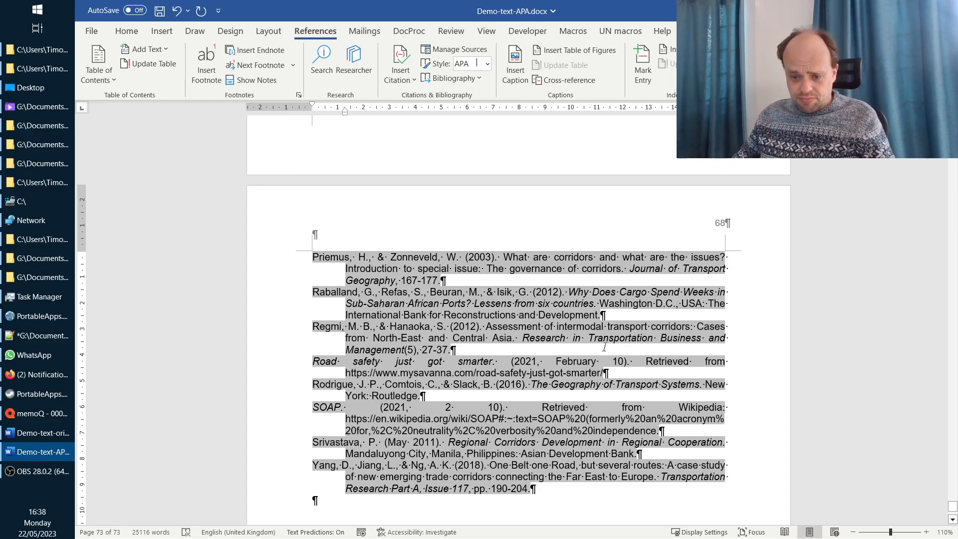
left_click(465, 49)
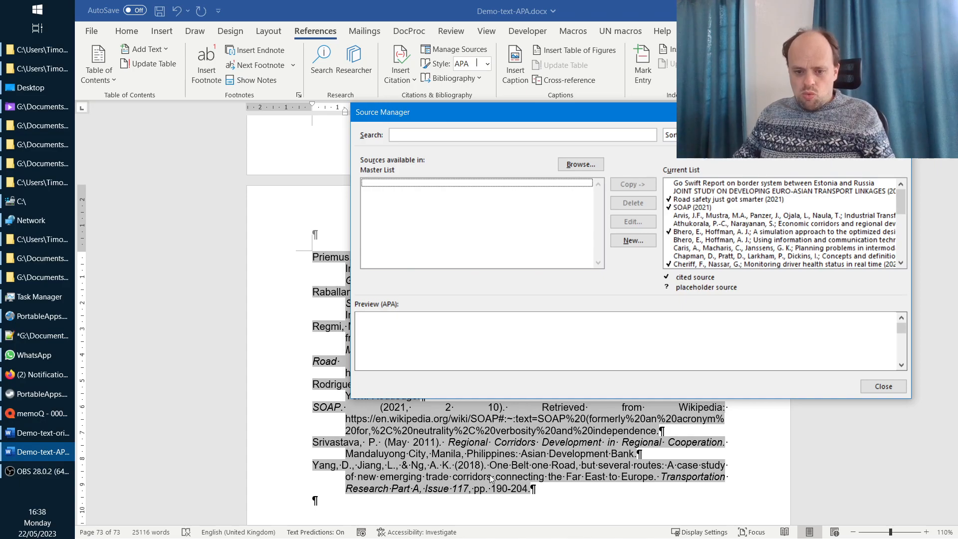
key("Escape")
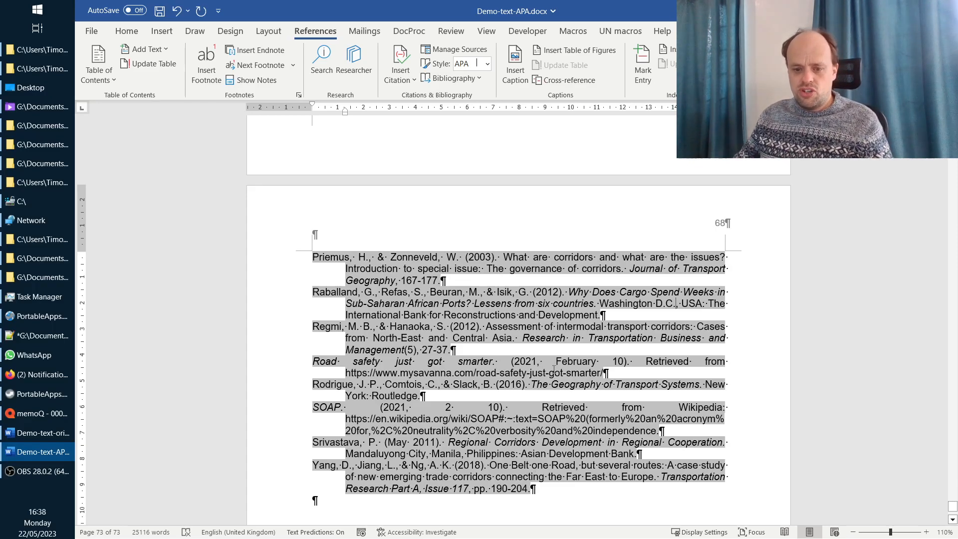
Step: Undo the manual D.C. punctuation and the bibliography field update
key("ctrl+z")
key("ctrl+z")
key("ctrl+z")
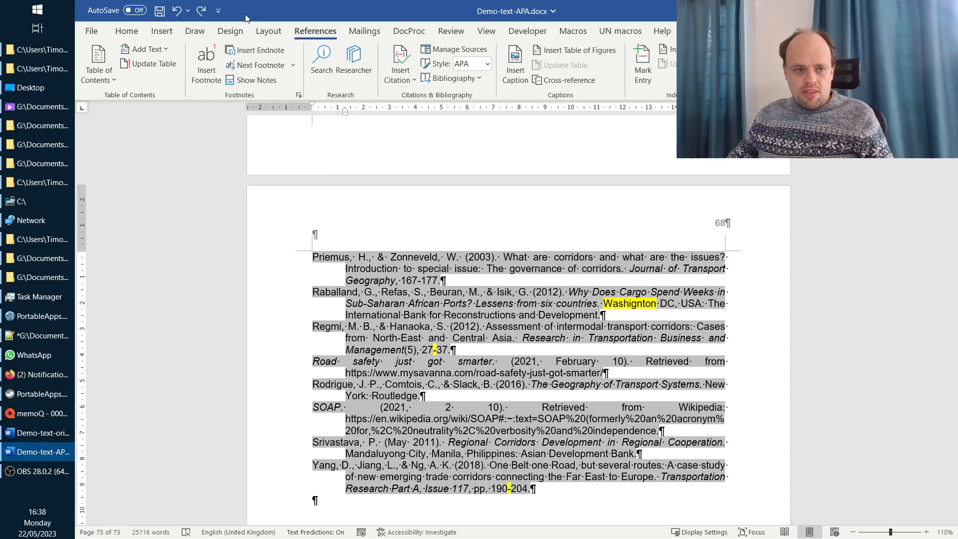
Step: Save and close Demo-text-APA.docx, and minimize the remaining document to reveal the Referencing-in-Word folder
left_click(160, 11)
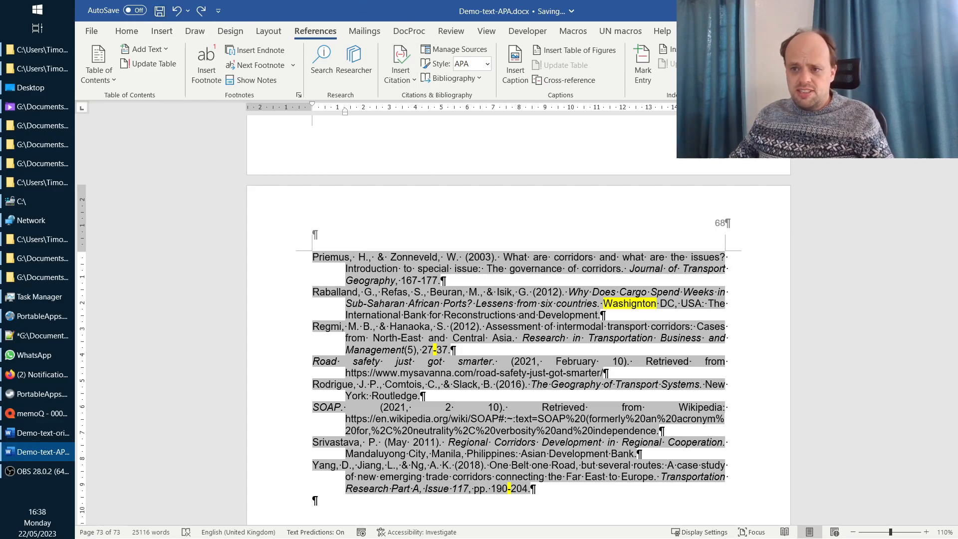
key("ctrl+w")
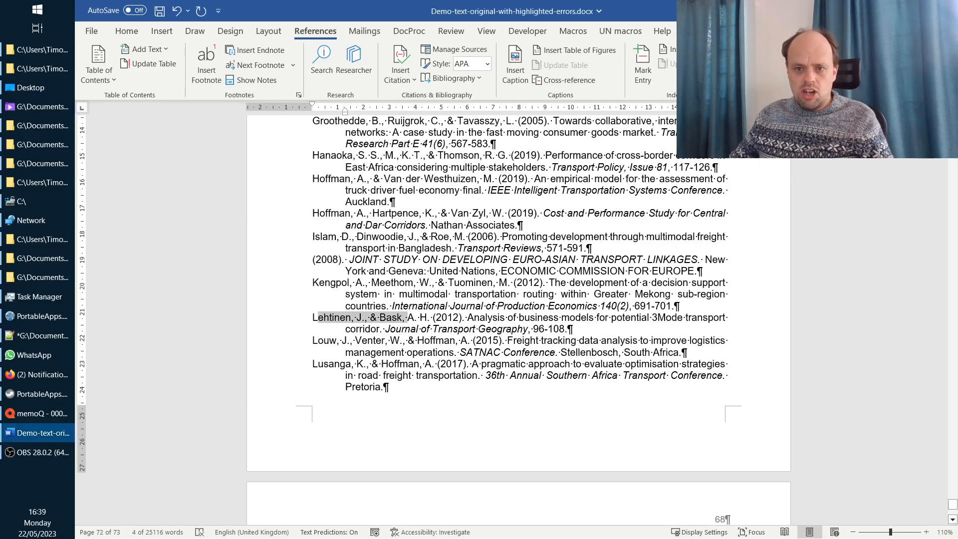
left_click(885, 11)
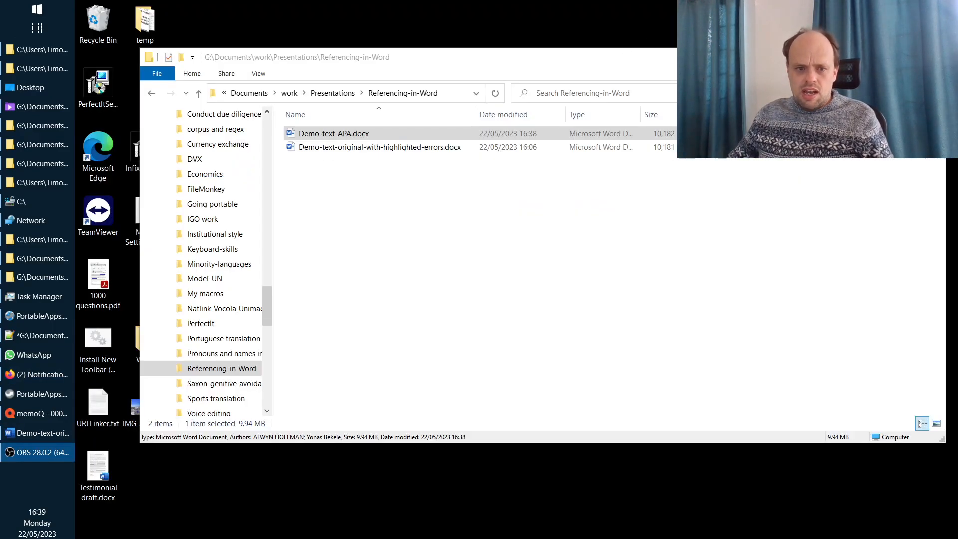
Step: Duplicate Demo-text-APA.docx within the Referencing-in-Word folder
left_click(394, 213)
left_click(396, 132)
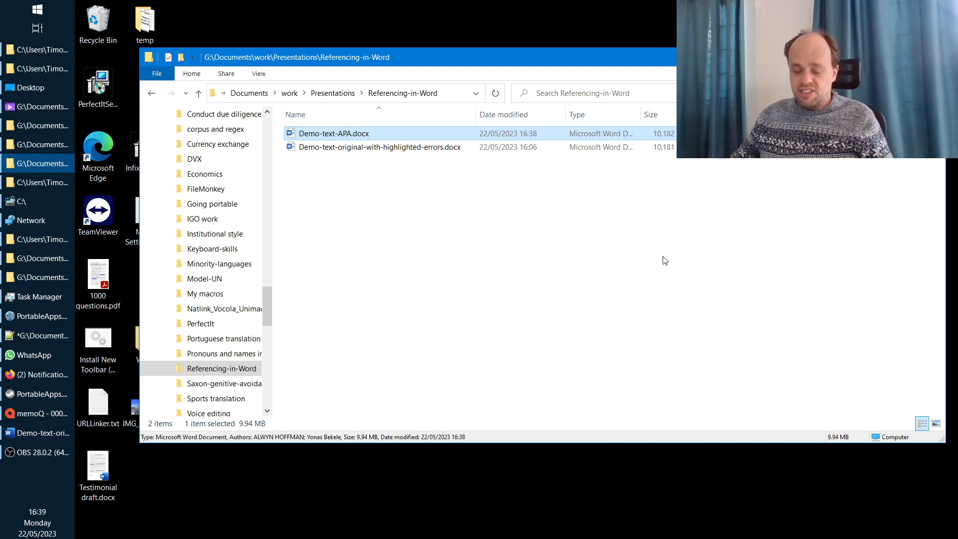
key("ctrl+c")
key("ctrl+v")
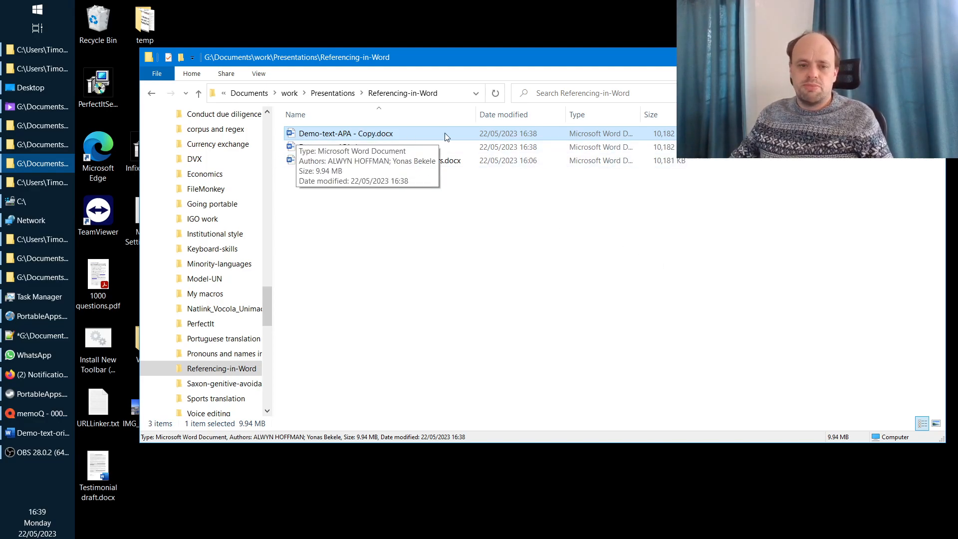
Step: Rename the duplicated document as Demo-text-APA - Copy.zip, accepting the change of file extension
left_click(360, 134)
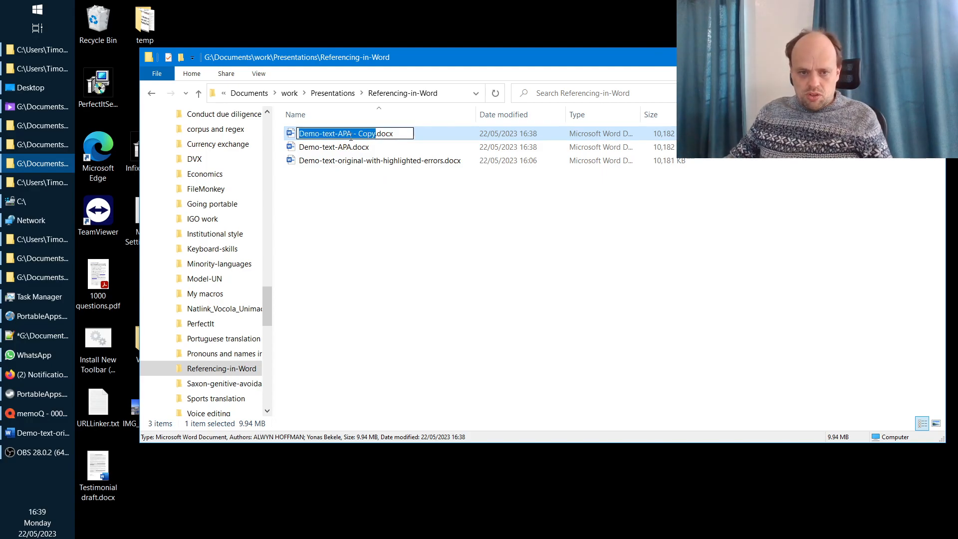
left_click(354, 135)
left_click(379, 135)
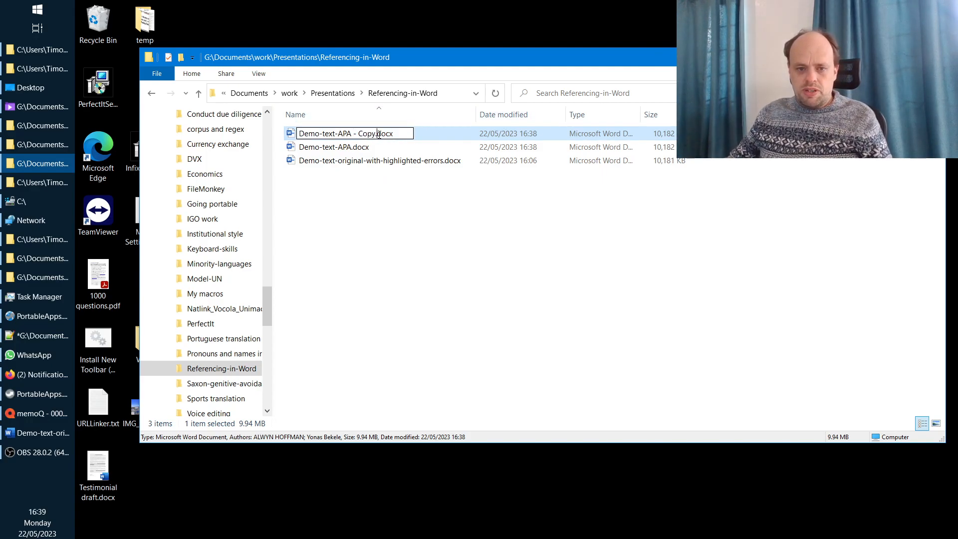
left_click_drag(378, 134, 407, 132)
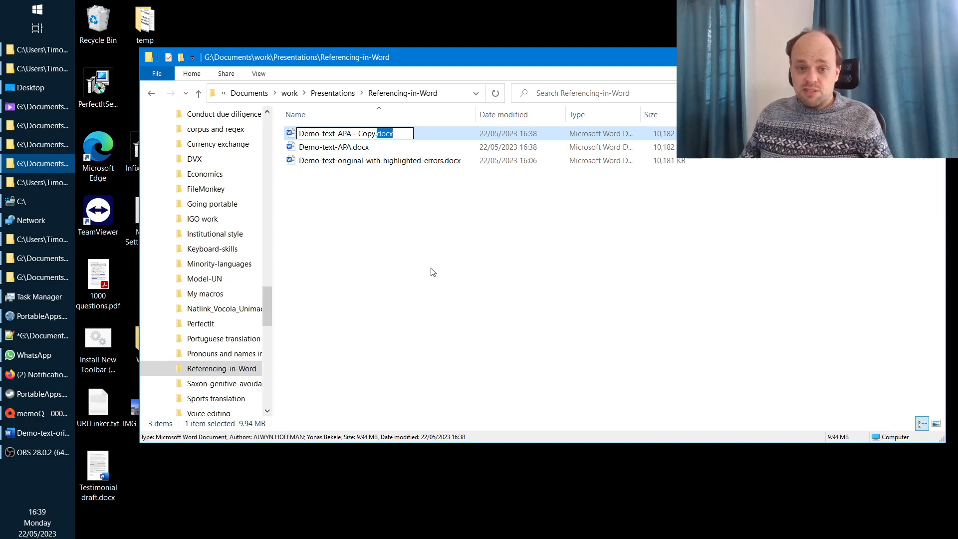
type("zip")
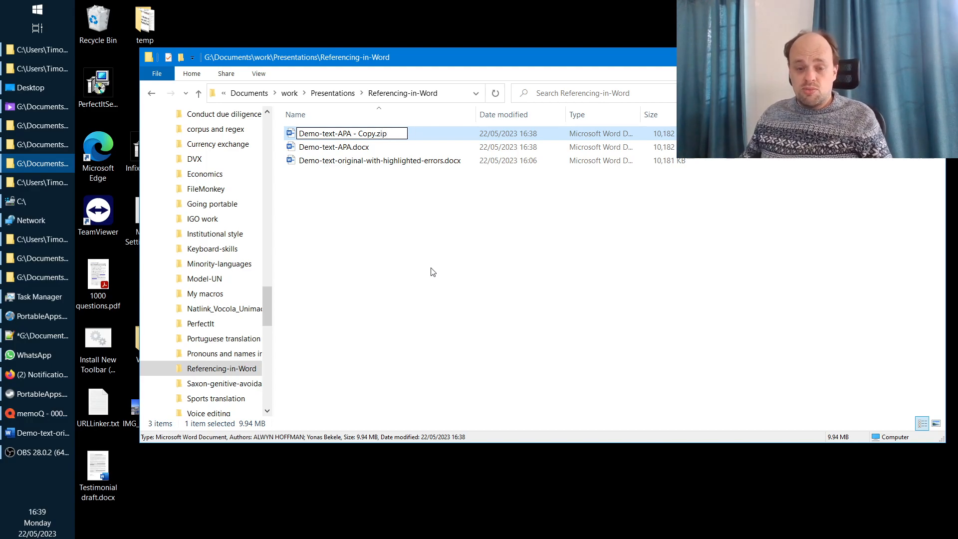
key("Return")
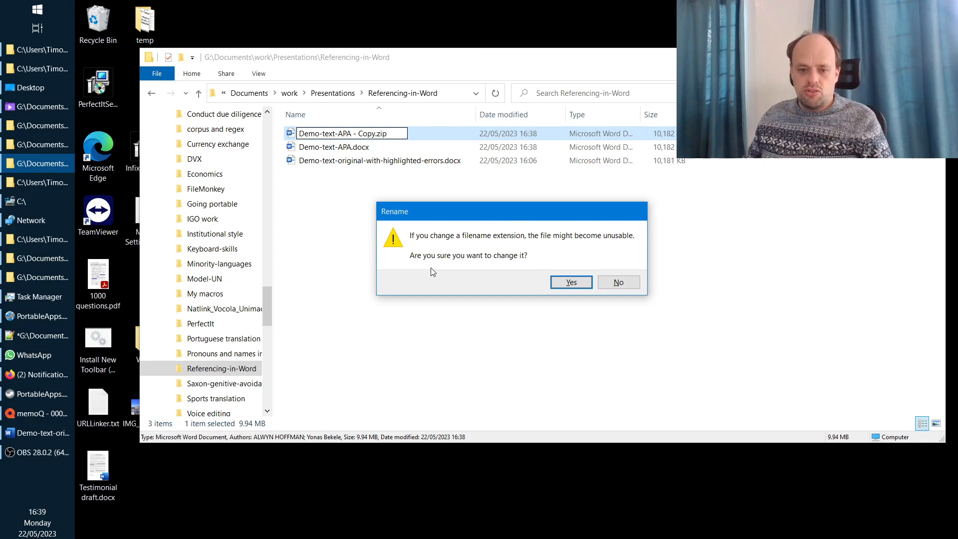
key("Return")
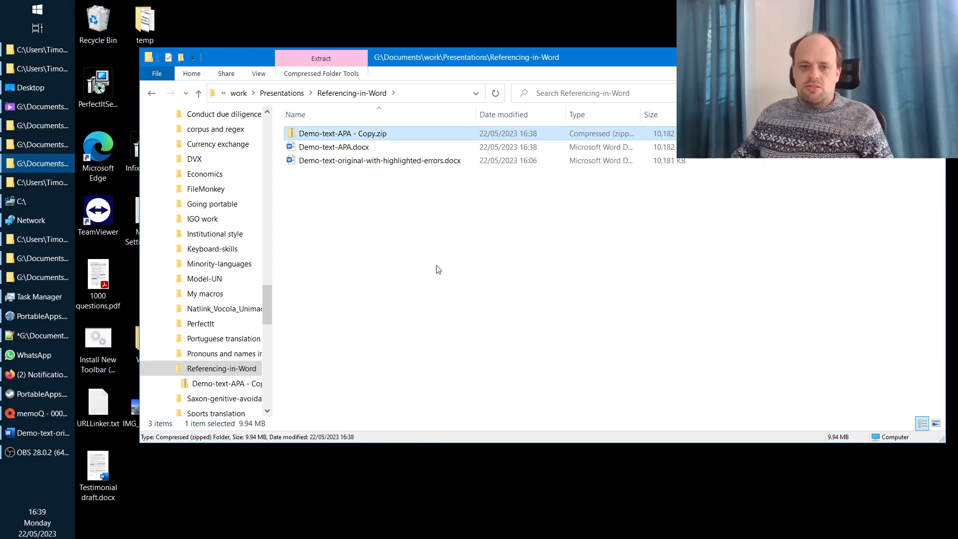
Step: Copy item1.xml from the customXml folder inside Demo-text-APA - Copy.zip into the Referencing-in-Word folder
double_click(389, 137)
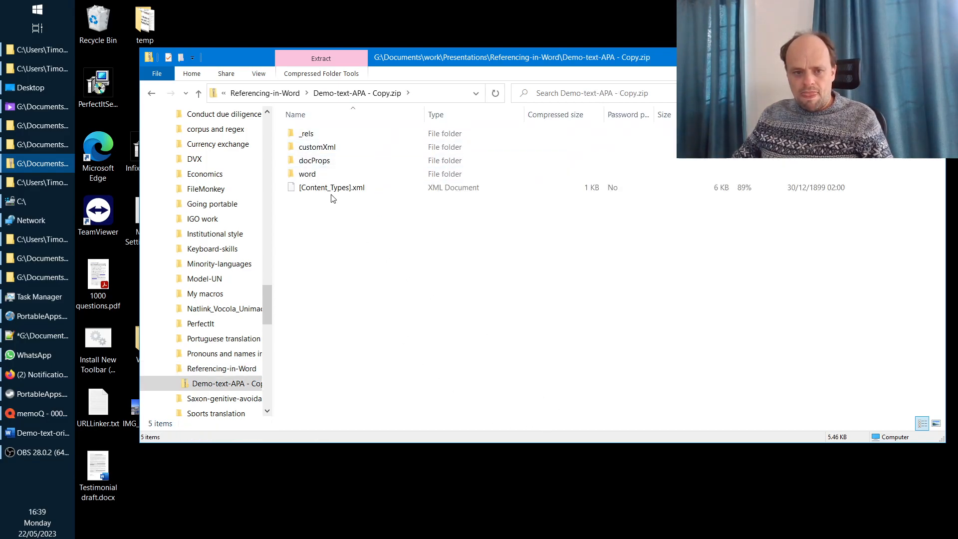
double_click(315, 148)
left_click(341, 149)
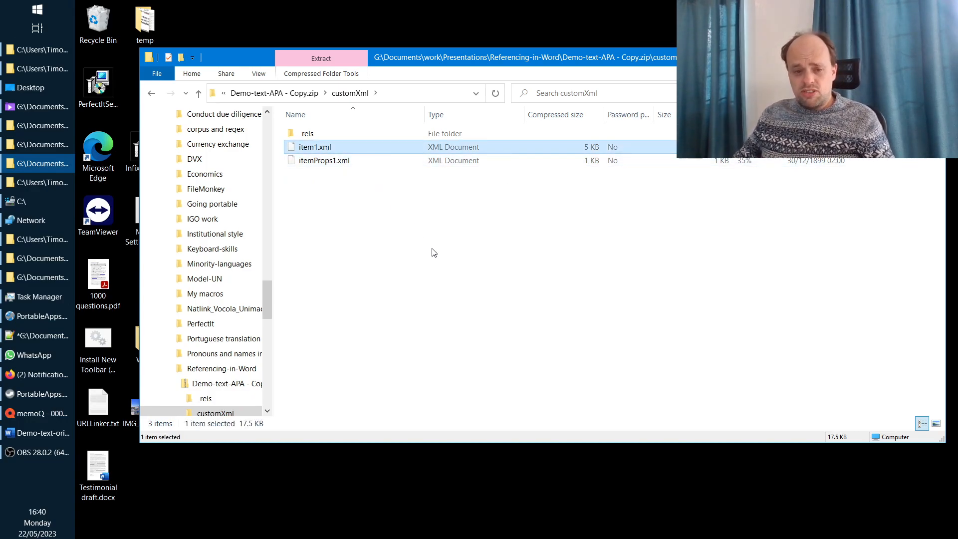
left_click(199, 95)
left_click(198, 95)
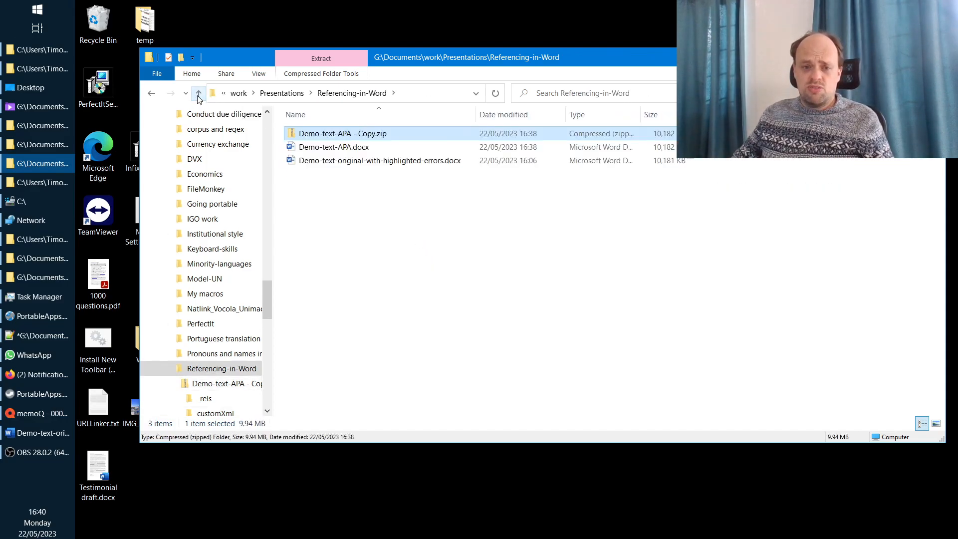
left_click(523, 316)
key("ctrl+v")
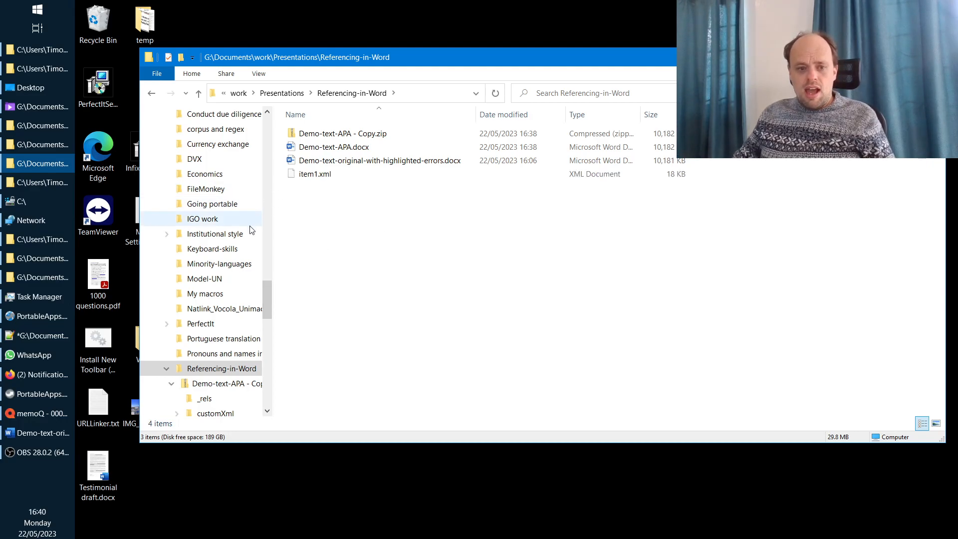
Step: Switch to Notepad++, add a blank file, reopen item1.xml from the Referencing-in-Word folder, and bring the maximized window onto this screen
left_click(37, 335)
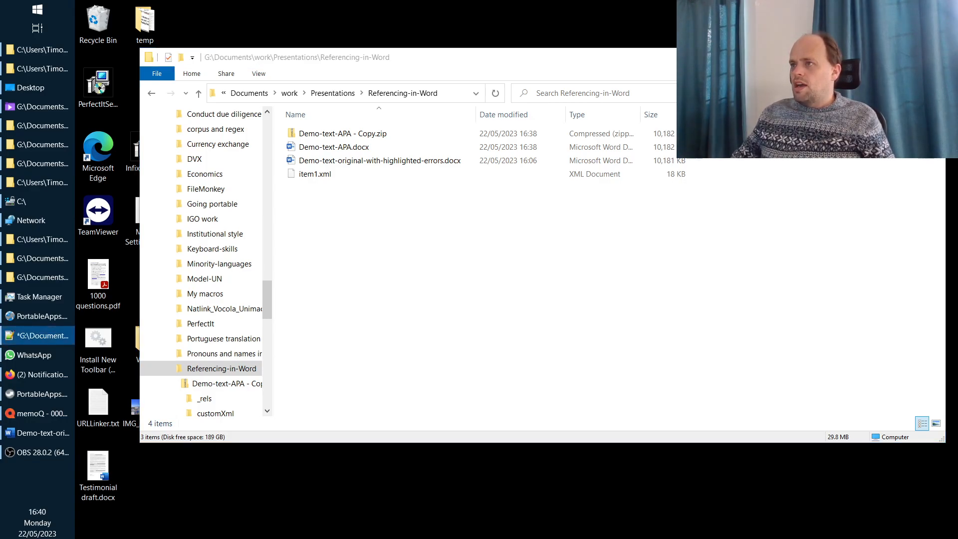
key("ctrl+n")
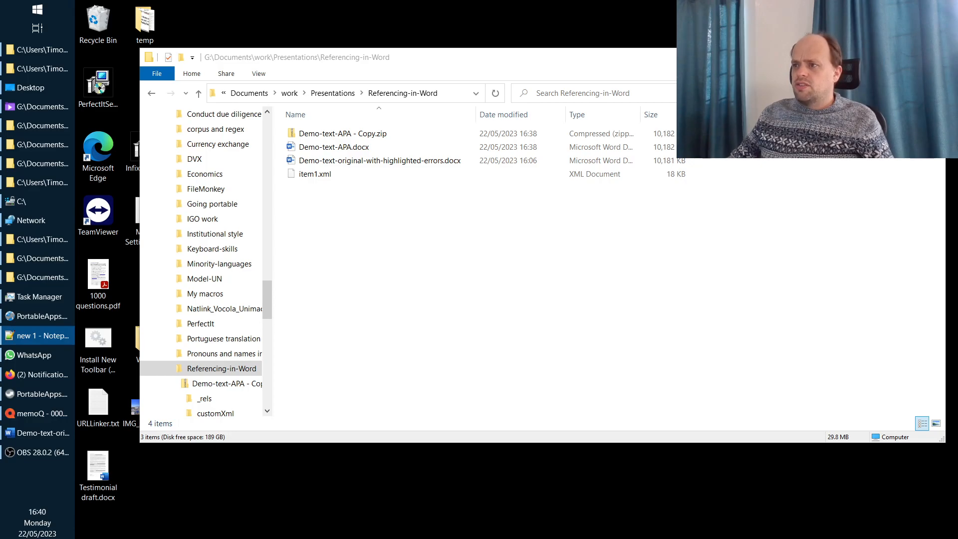
key("ctrl+shift+t")
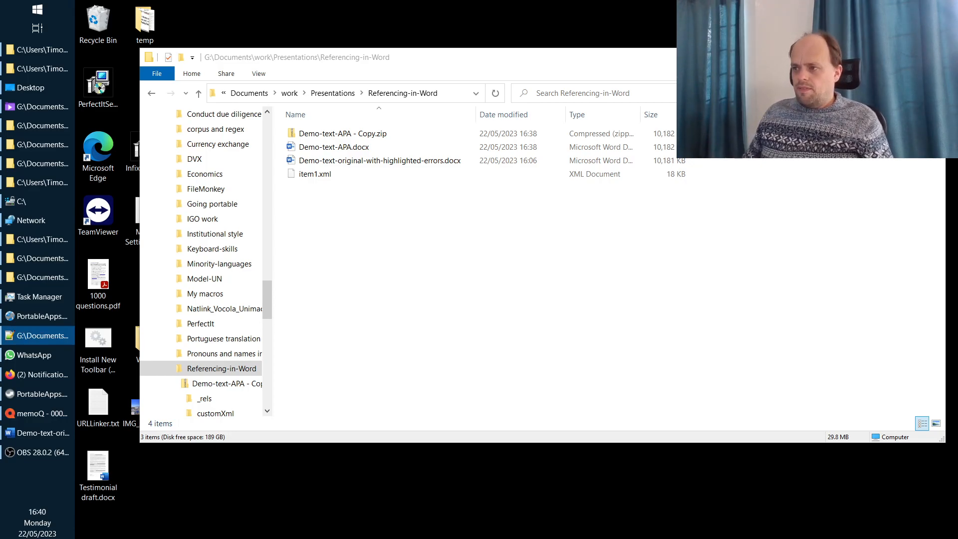
key("super+Right")
key("super+Up")
key("super+Up")
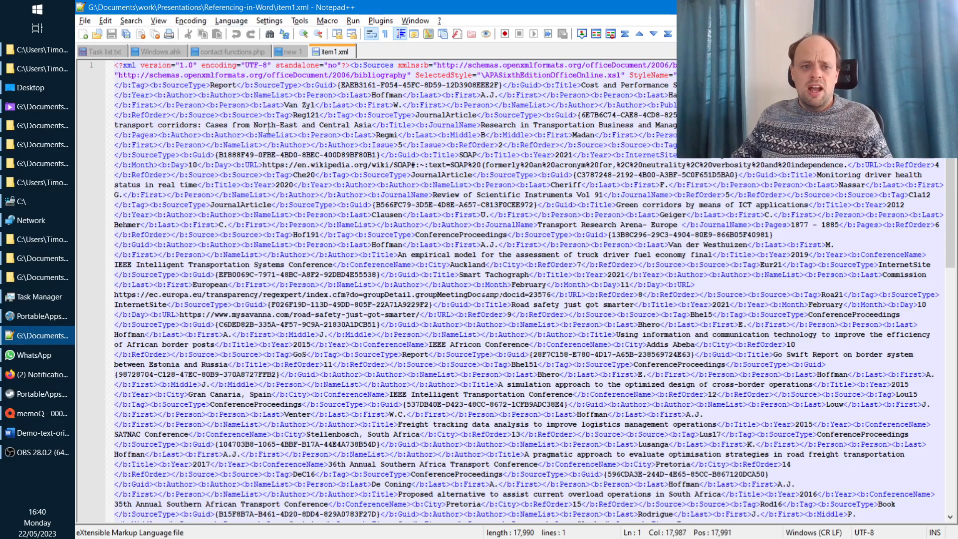
scroll(319, 180, "down", 3)
scroll(319, 181, "up", 3)
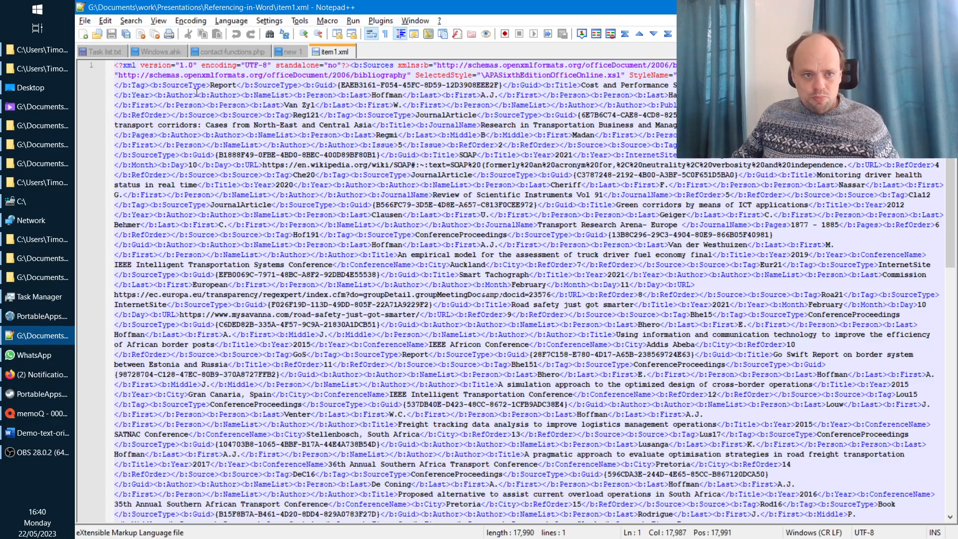
Step: Examine the XML of item1.xml with word wrap turned off and back on, including its opening Sources and Author tags
left_click(159, 20)
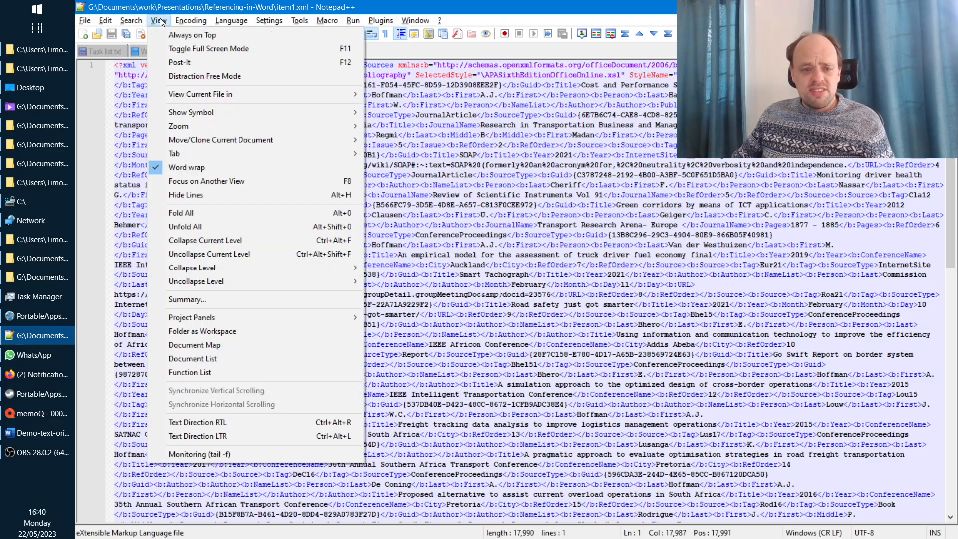
left_click(199, 168)
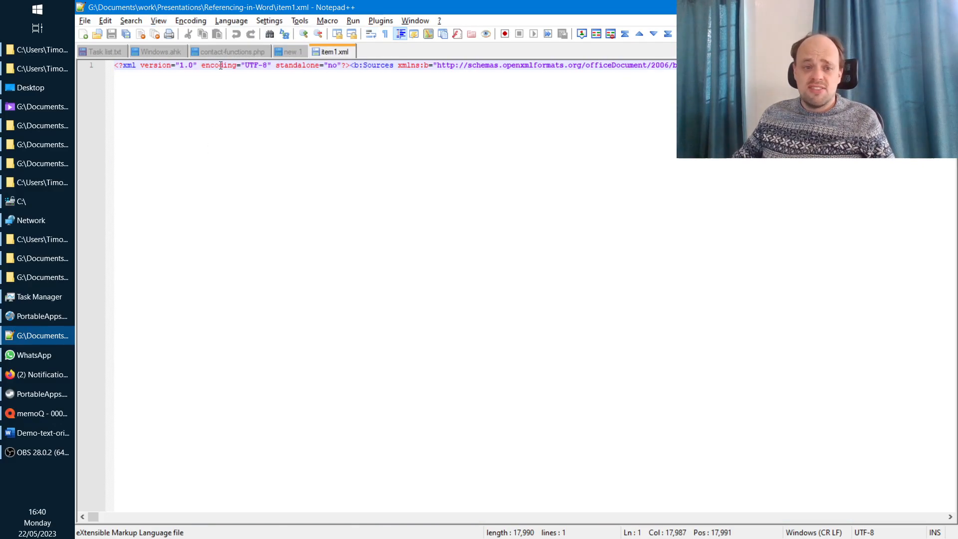
left_click_drag(220, 65, 393, 65)
key("shift+End")
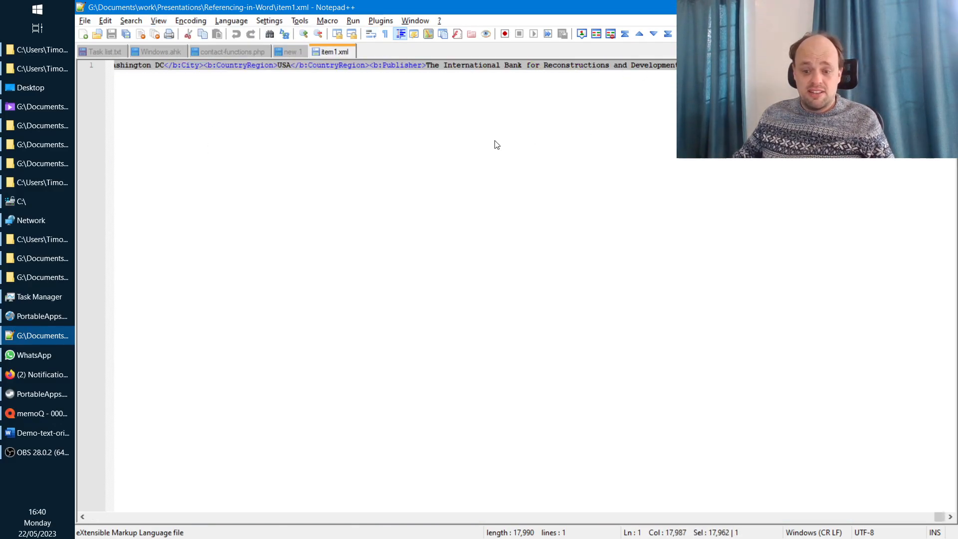
left_click(493, 141)
key("ctrl+Home")
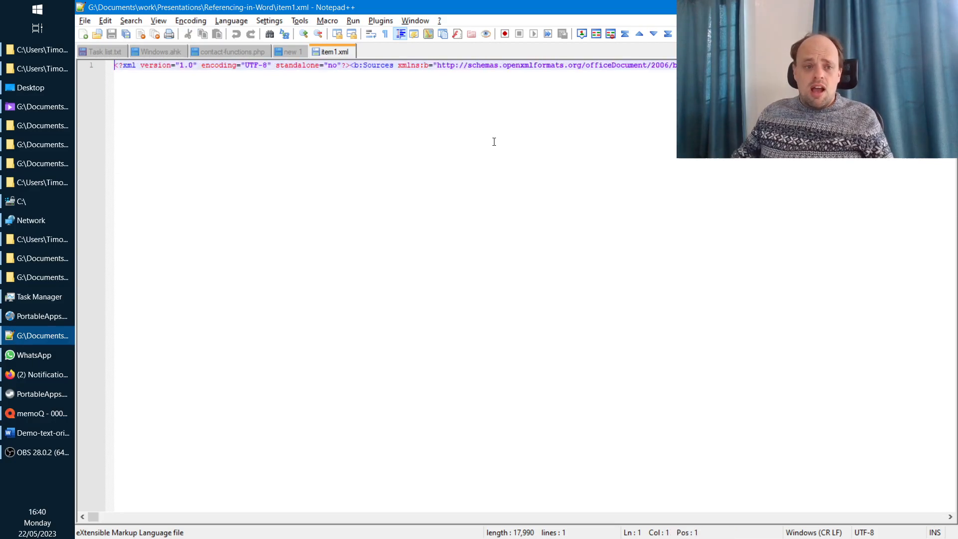
left_click(156, 21)
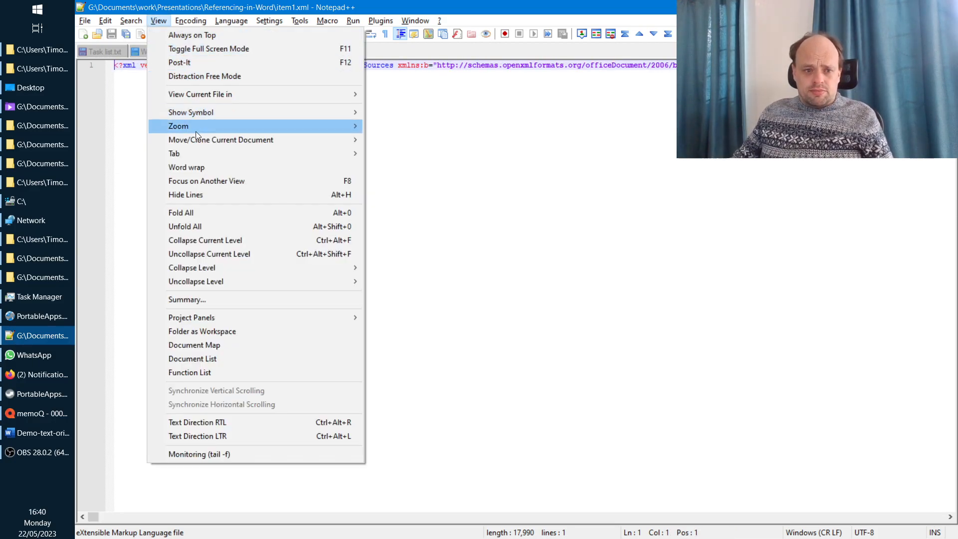
left_click(187, 167)
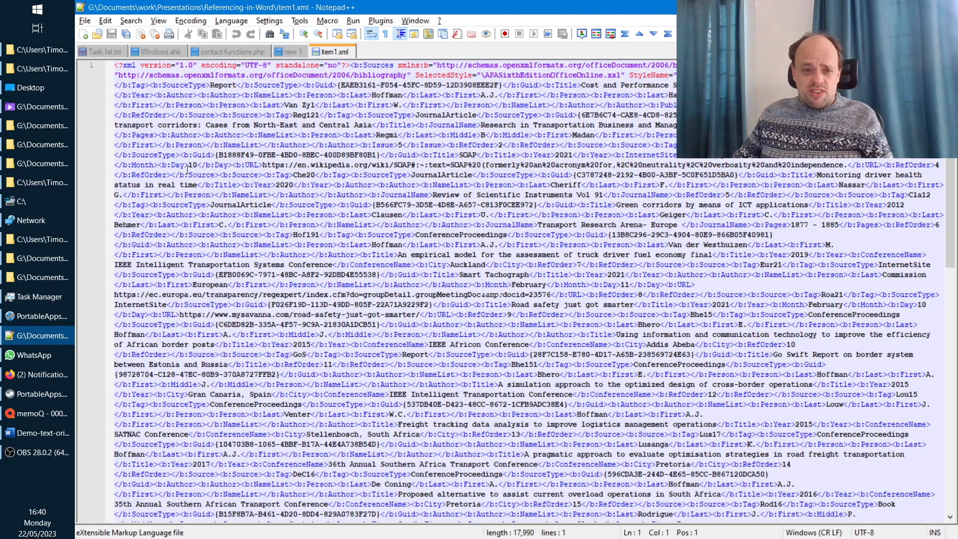
left_click(242, 72)
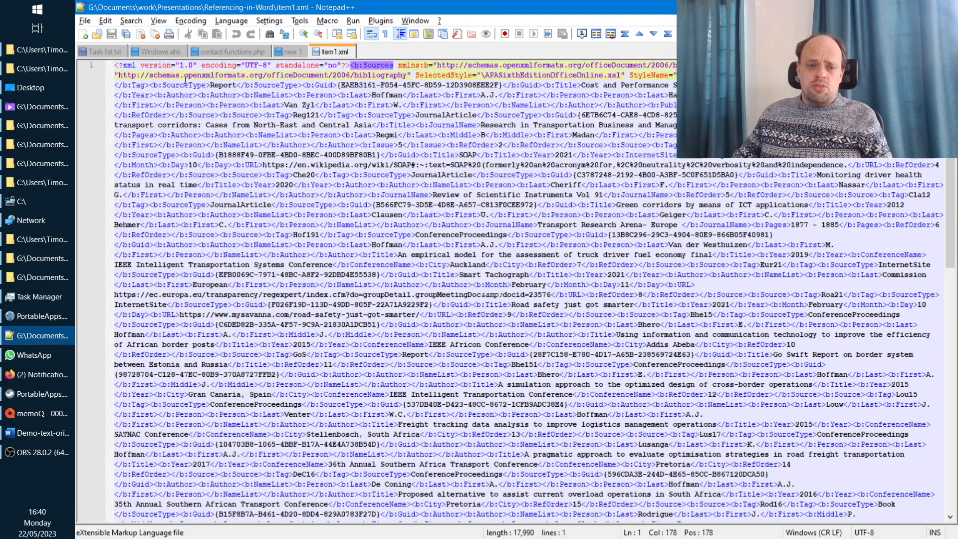
left_click(172, 105)
left_click(182, 98)
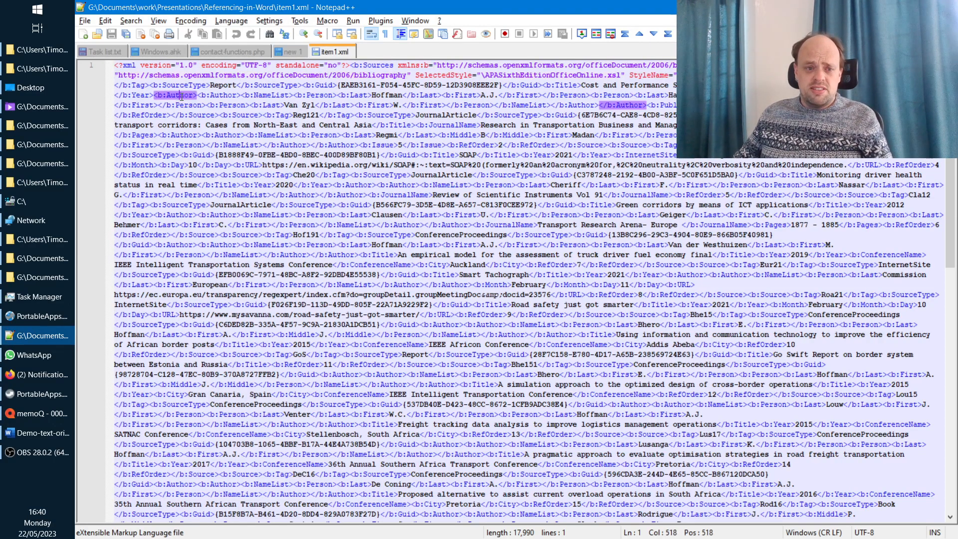
key("ctrl+Home")
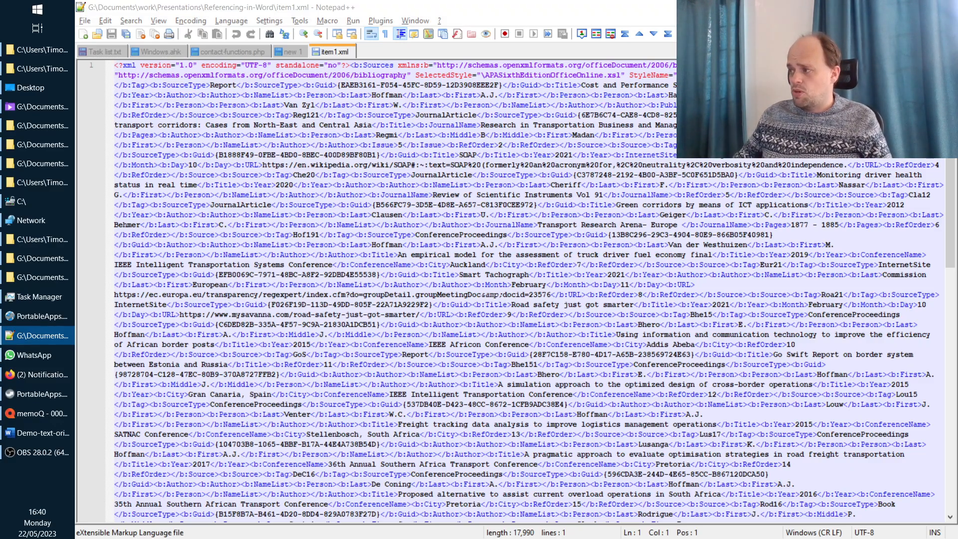
Step: Replace every >< in item1.xml with >\r\n< using the Extended search mode, and close the Replace dialog
key("ctrl+h")
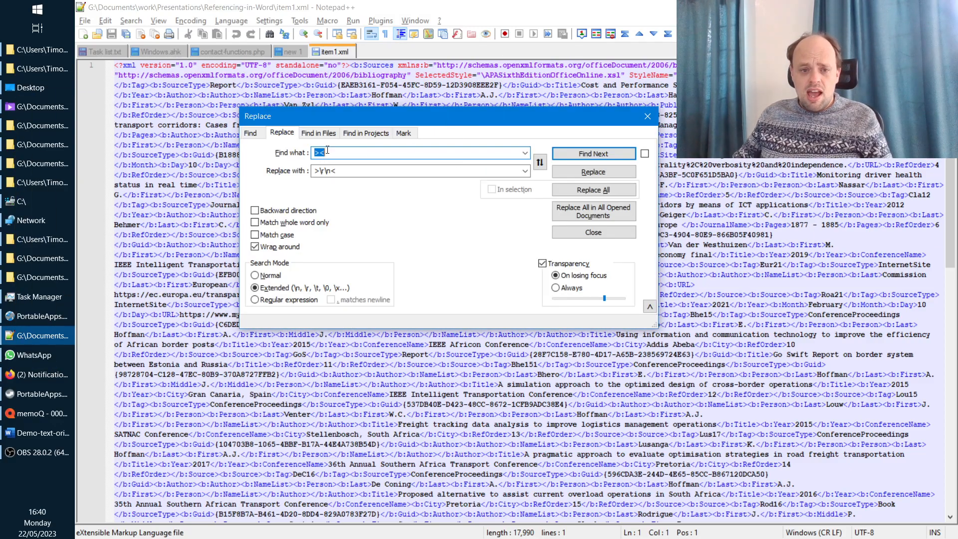
left_click(328, 154)
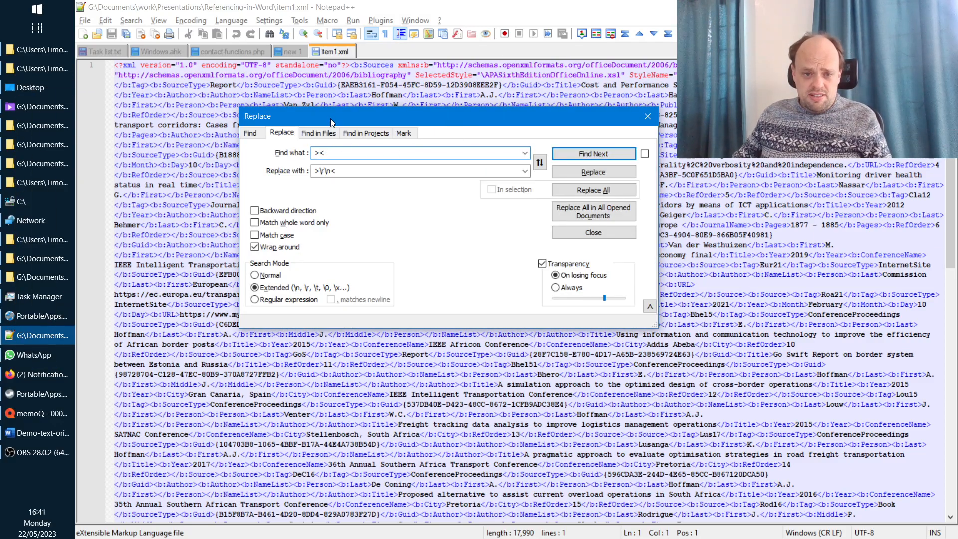
left_click_drag(330, 120, 422, 171)
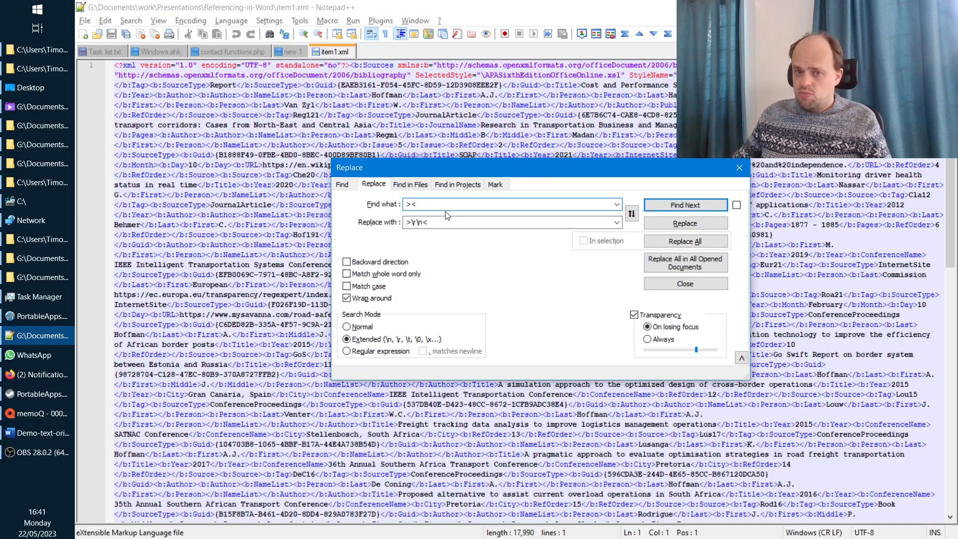
left_click(409, 224)
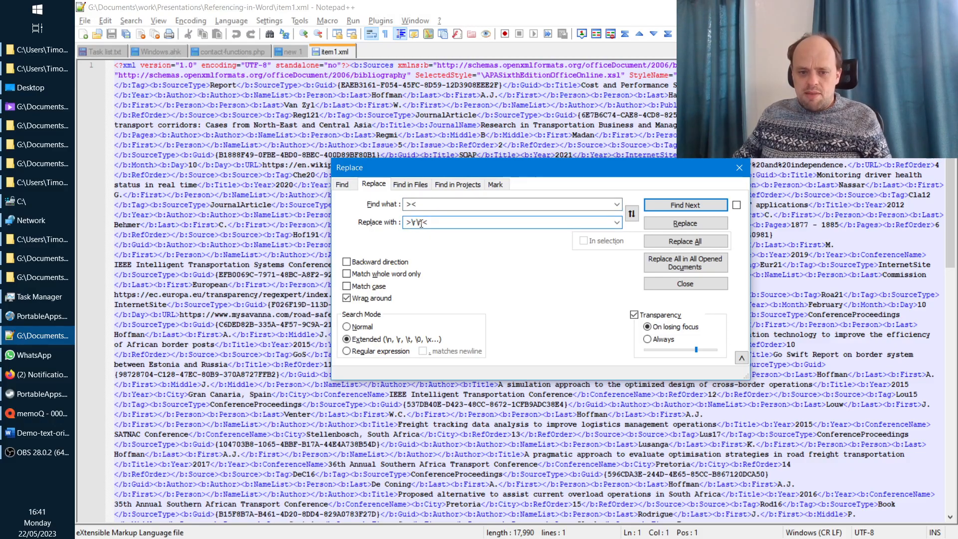
left_click_drag(410, 223, 427, 224)
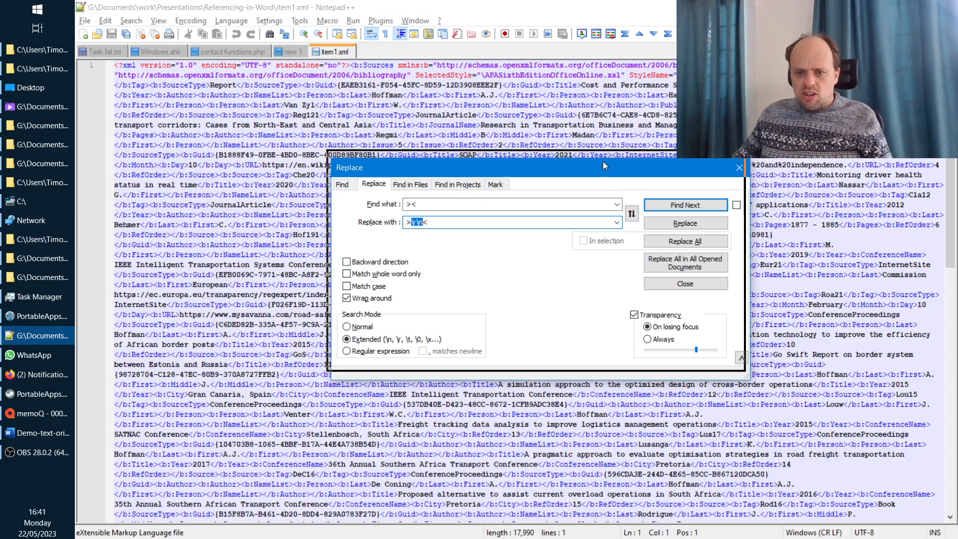
left_click_drag(606, 168, 572, 120)
left_click_drag(713, 330, 763, 407)
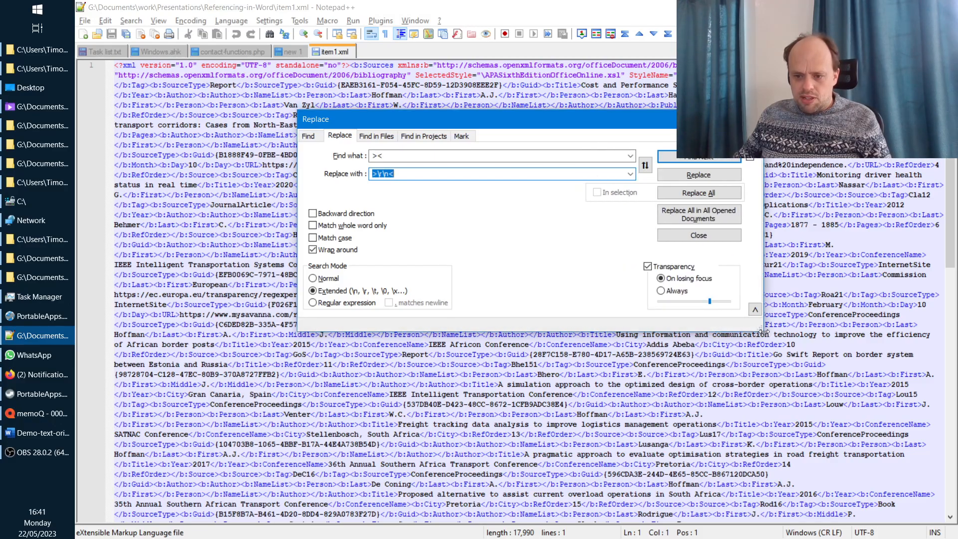
left_click_drag(758, 330, 650, 329)
left_click(377, 175)
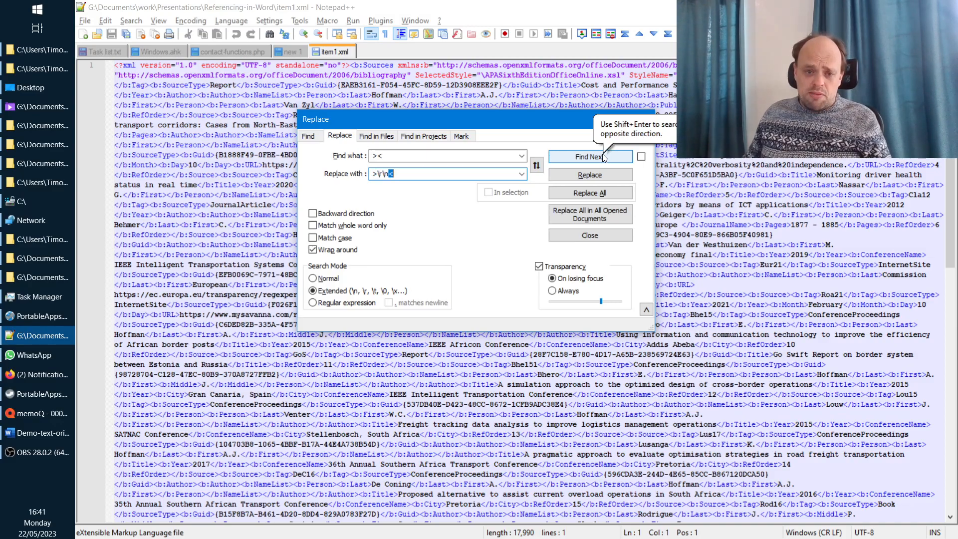
key("shift+Left")
key("shift+Left")
key("shift+Left")
key("shift+Left")
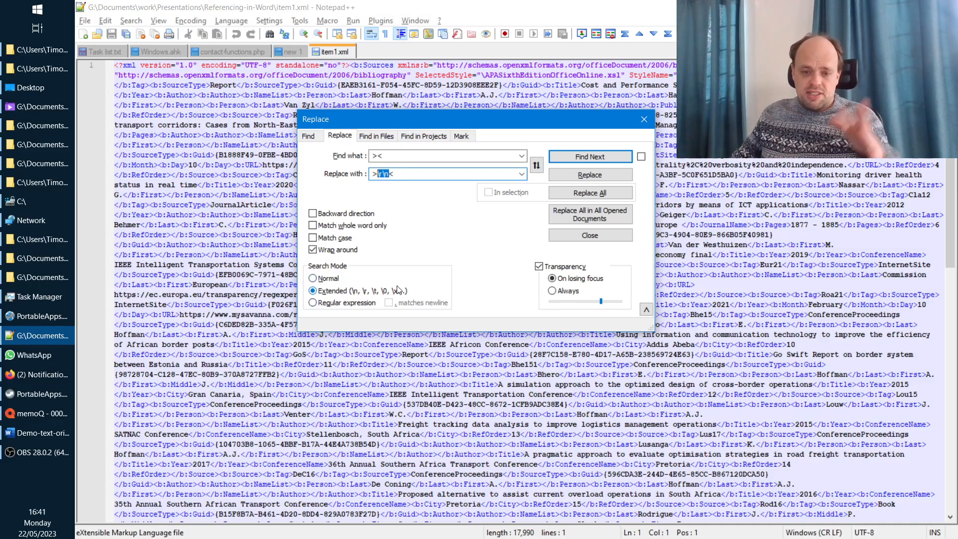
left_click(593, 193)
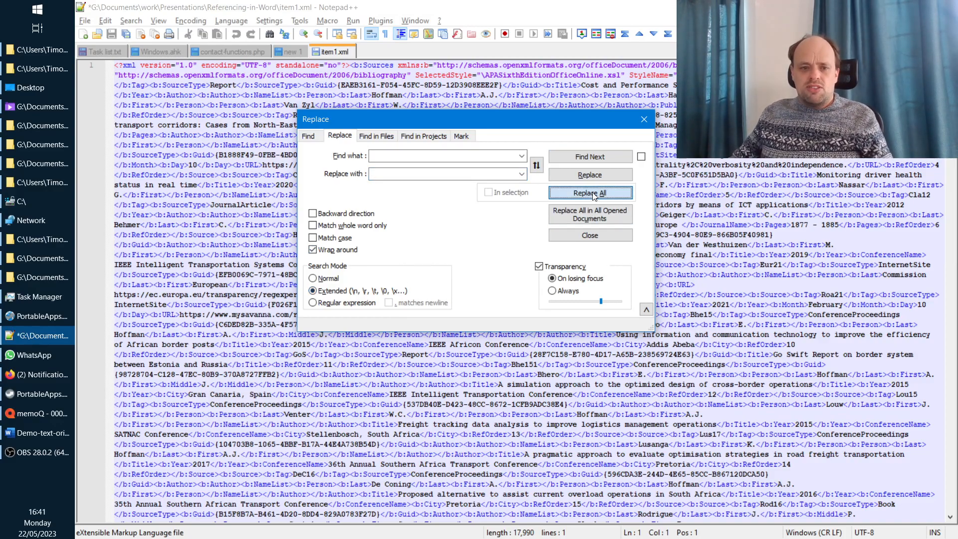
left_click(348, 66)
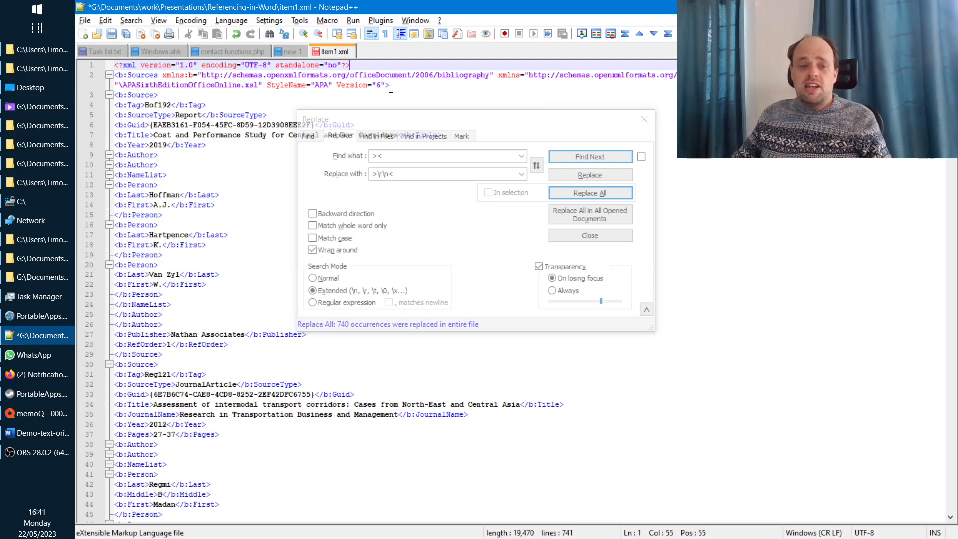
left_click(643, 120)
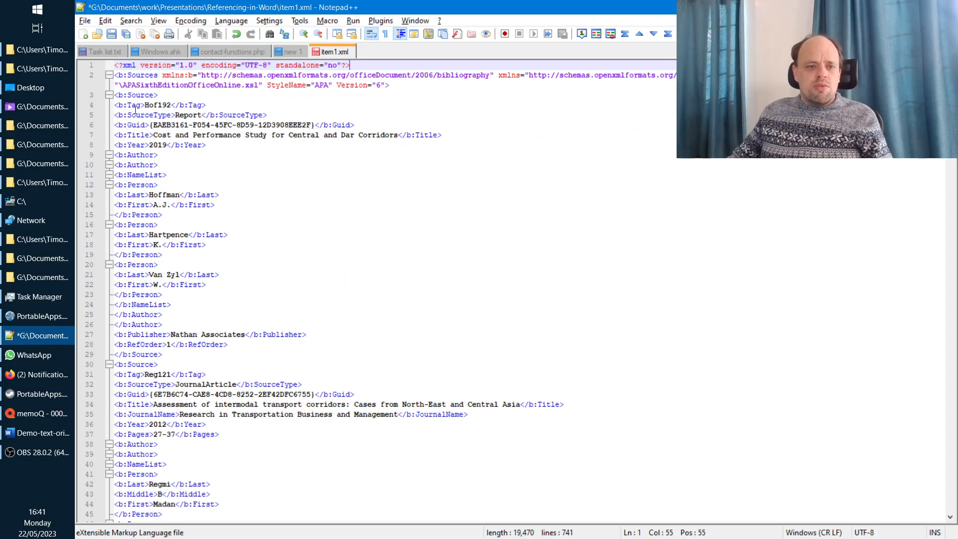
Step: Replace all <b:Source> tags with \r\n<b:Source> twice in Extended mode to insert two blank lines before each source entry
left_click(126, 85)
key("Down")
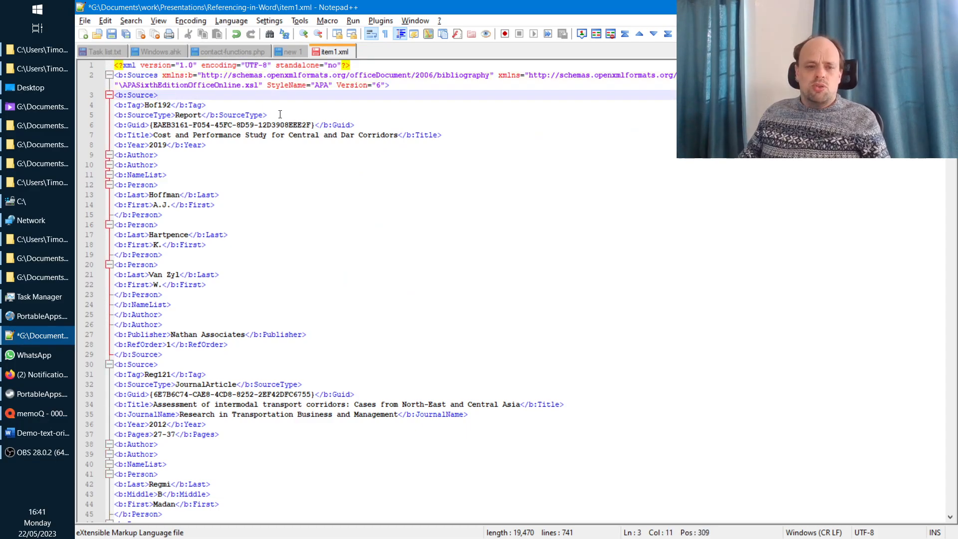
key("shift+Home")
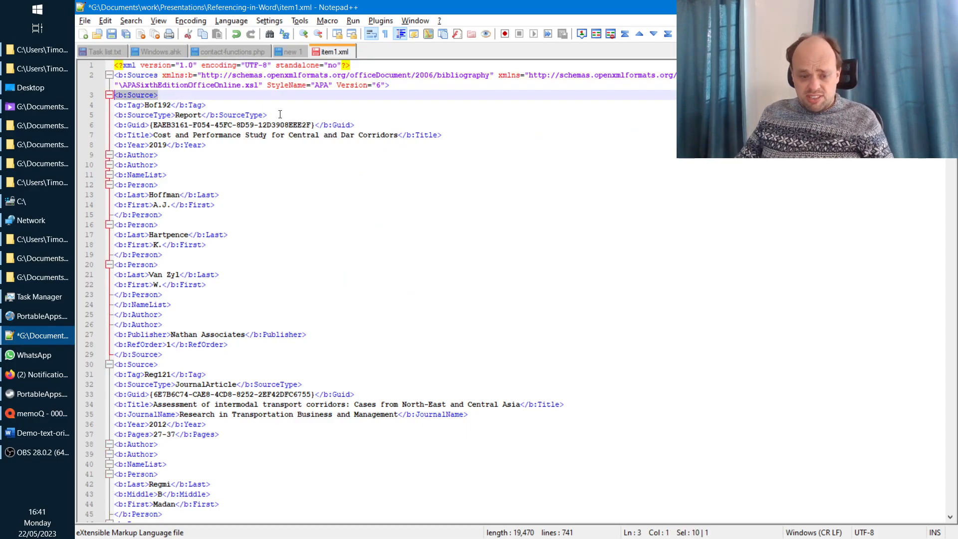
key("ctrl+h")
key("ctrl+c")
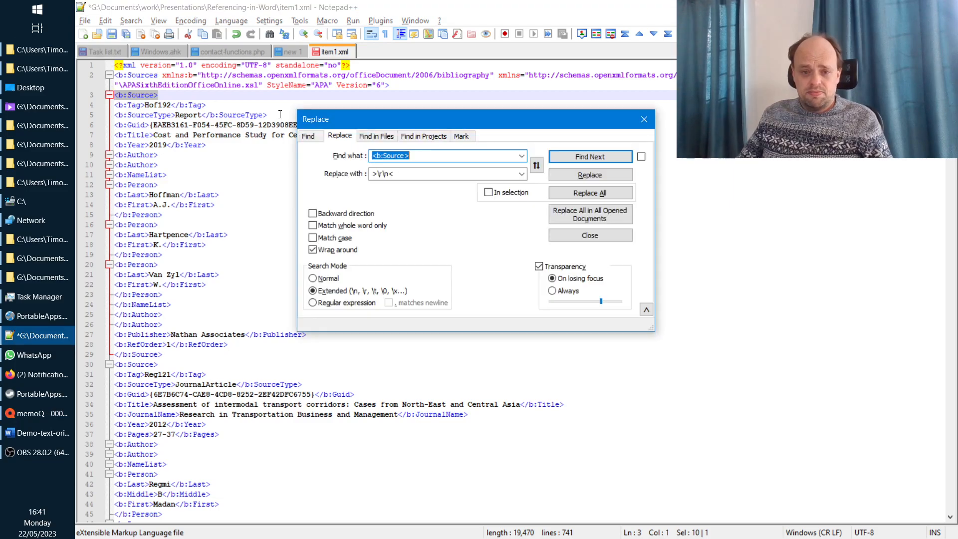
key("Tab")
key("Home")
key("Delete")
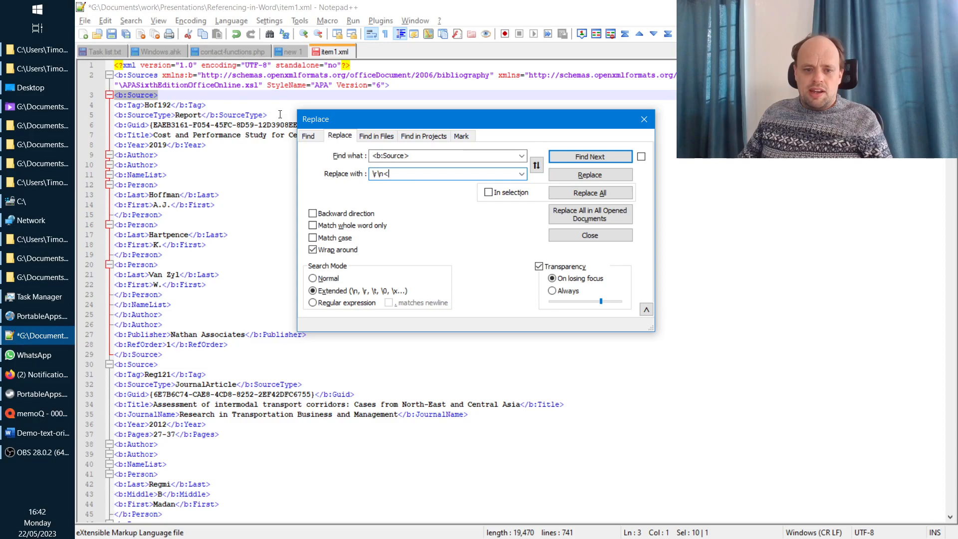
key("ctrl+v")
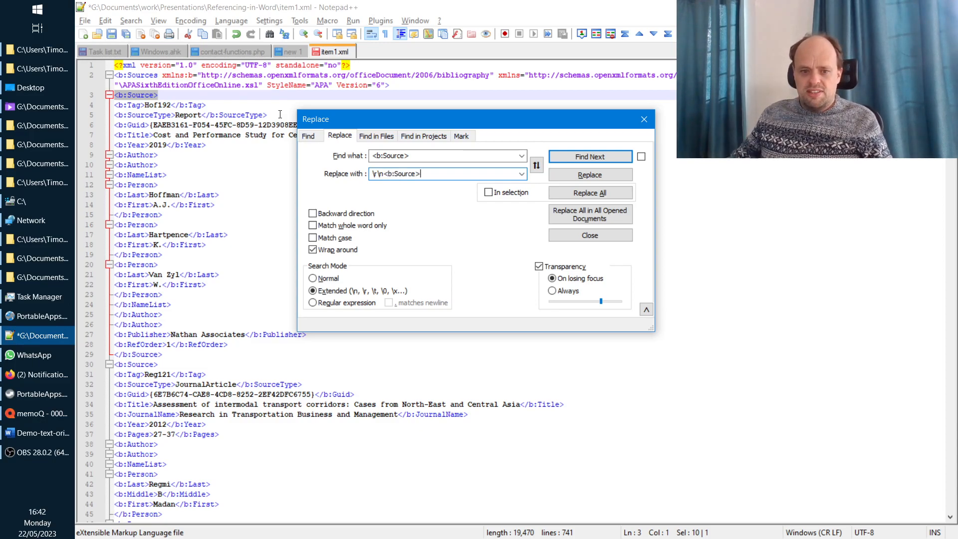
left_click(611, 193)
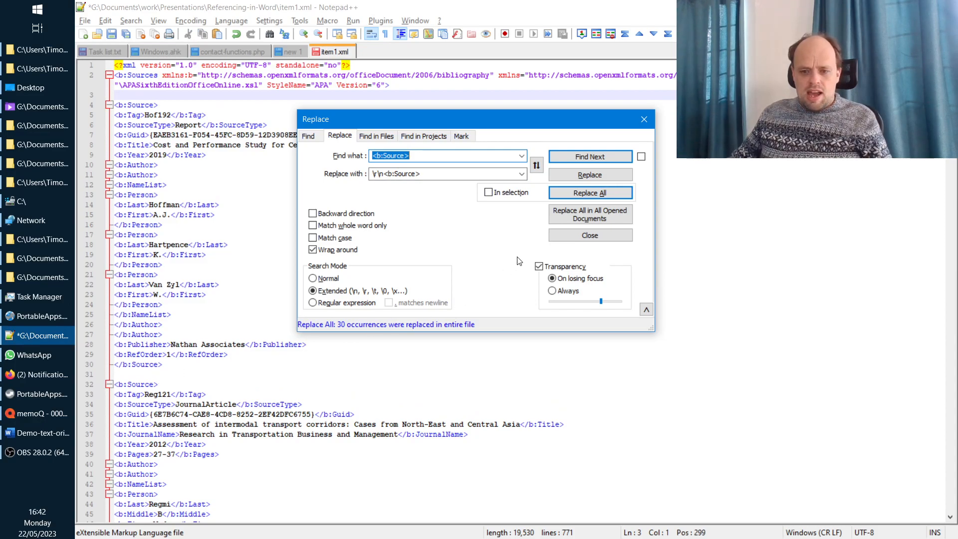
left_click(613, 193)
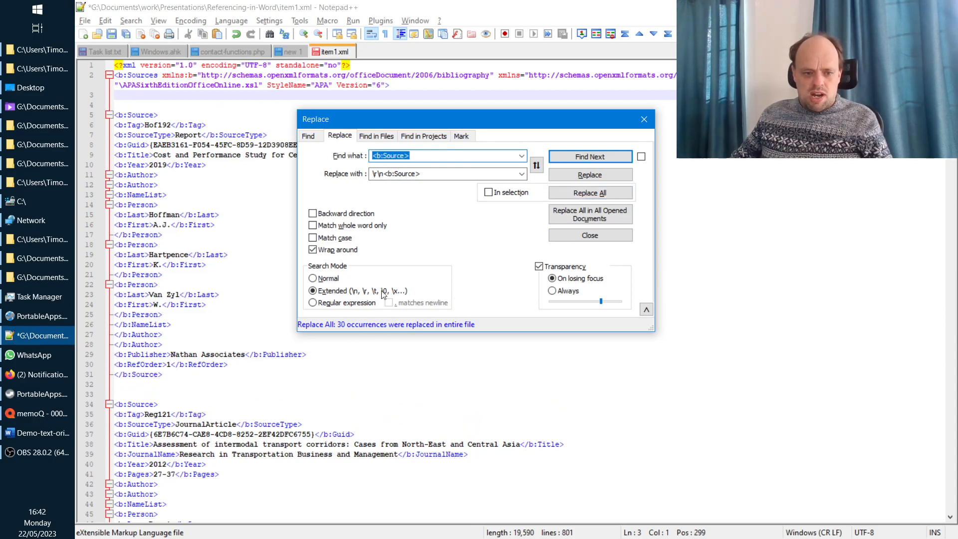
key("Escape")
Step: Examine the separated source entries in item1.xml, highlighting the blocks tagged Hof192, Reg121 and Che20 in turn
left_click_drag(172, 375, 114, 115)
scroll(122, 299, "down", 3)
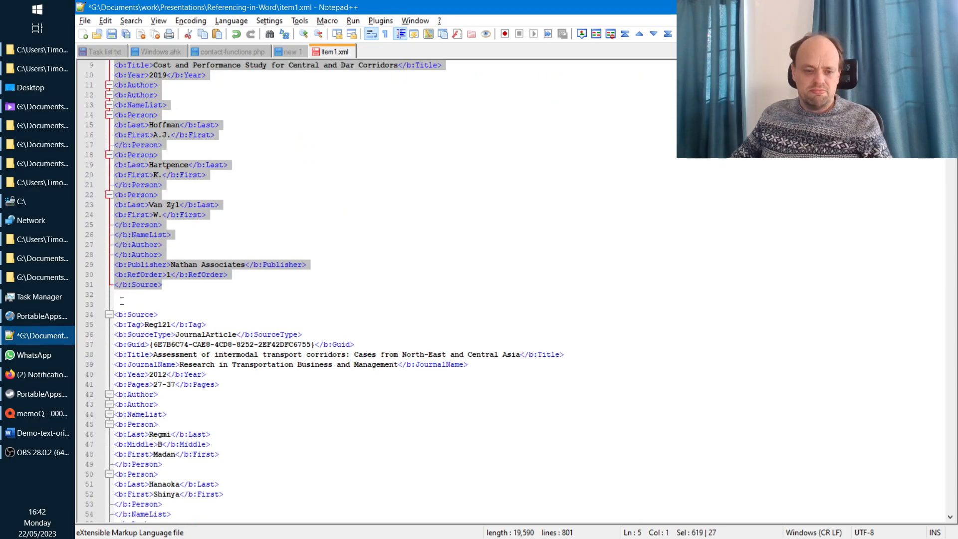
scroll(122, 299, "down", 3)
left_click_drag(175, 474, 67, 227)
scroll(429, 294, "down", 8)
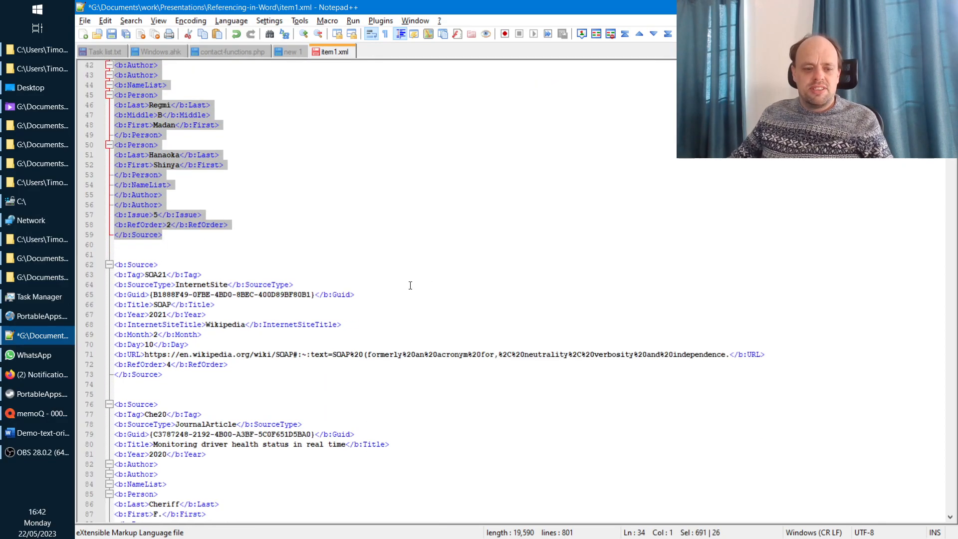
left_click_drag(163, 375, 232, 474)
scroll(227, 284, "down", 5)
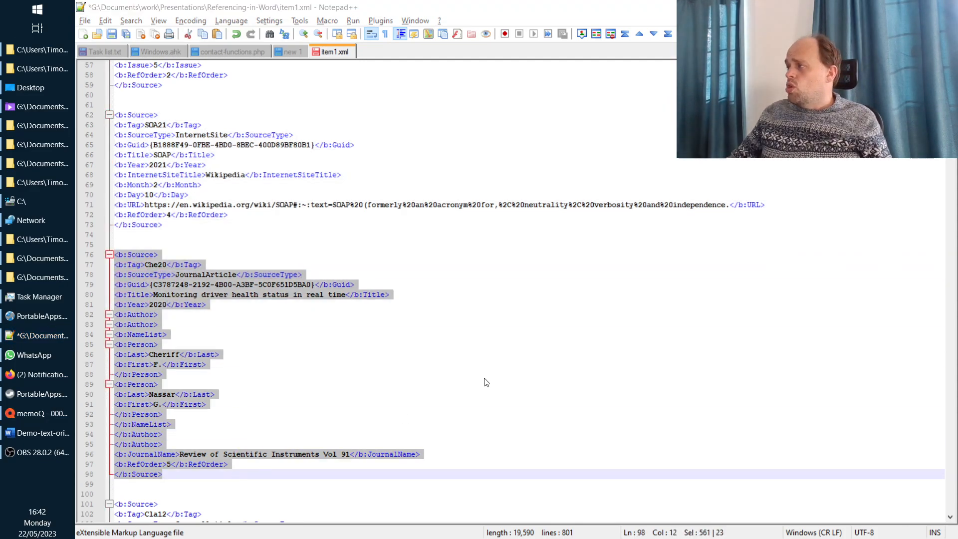
Step: Switch to Word and examine the Author, Title and Conference Publication Name fields of the 2015 African border posts source, closing without changes
key("alt+Tab")
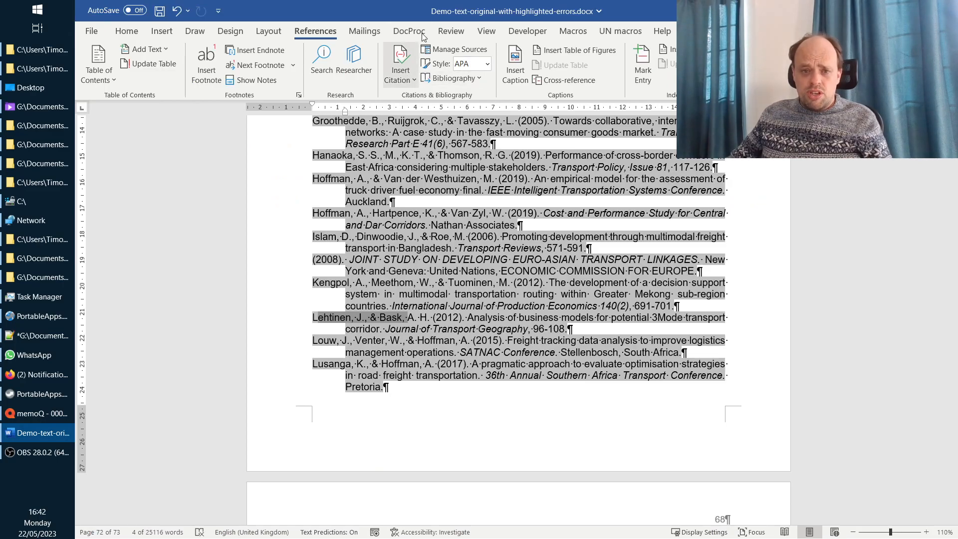
left_click(478, 50)
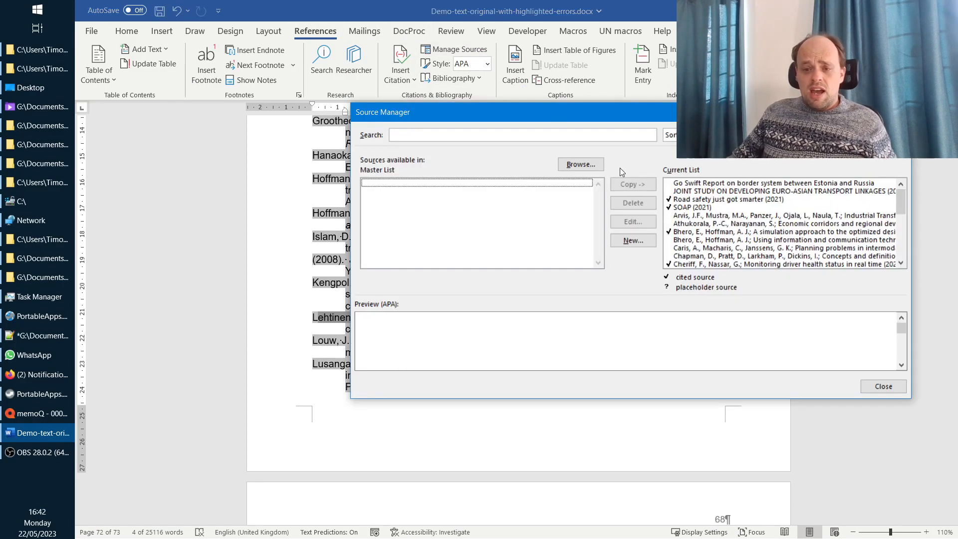
left_click(708, 240)
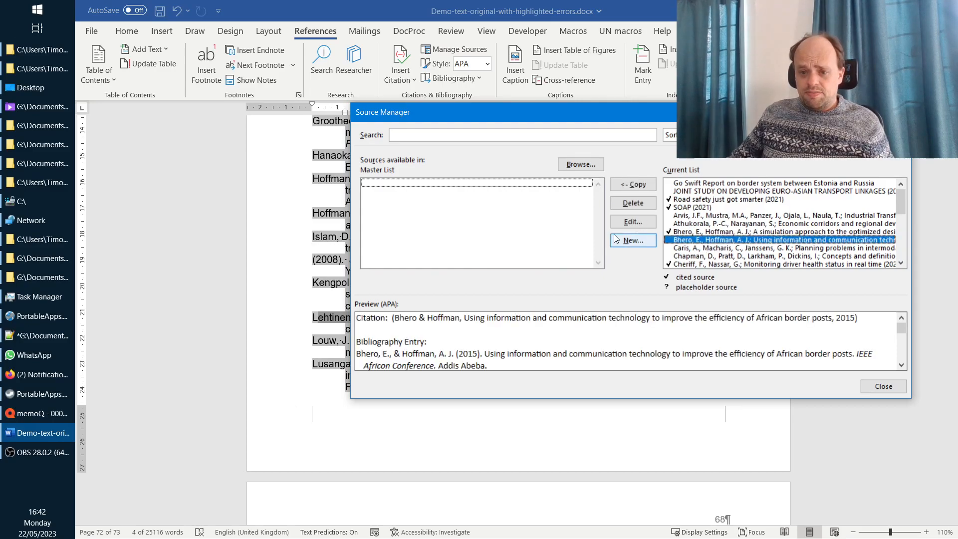
left_click(645, 221)
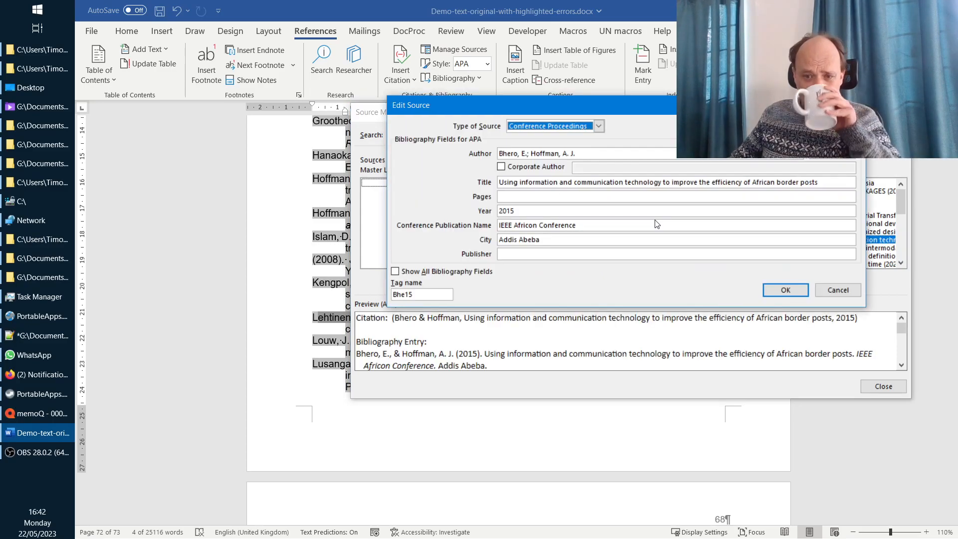
left_click_drag(573, 154, 499, 155)
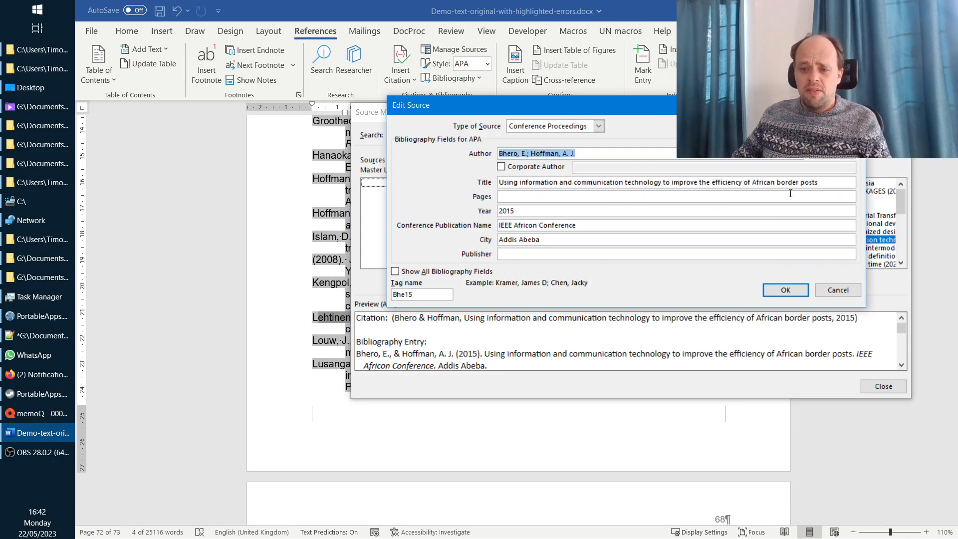
left_click_drag(844, 184, 491, 184)
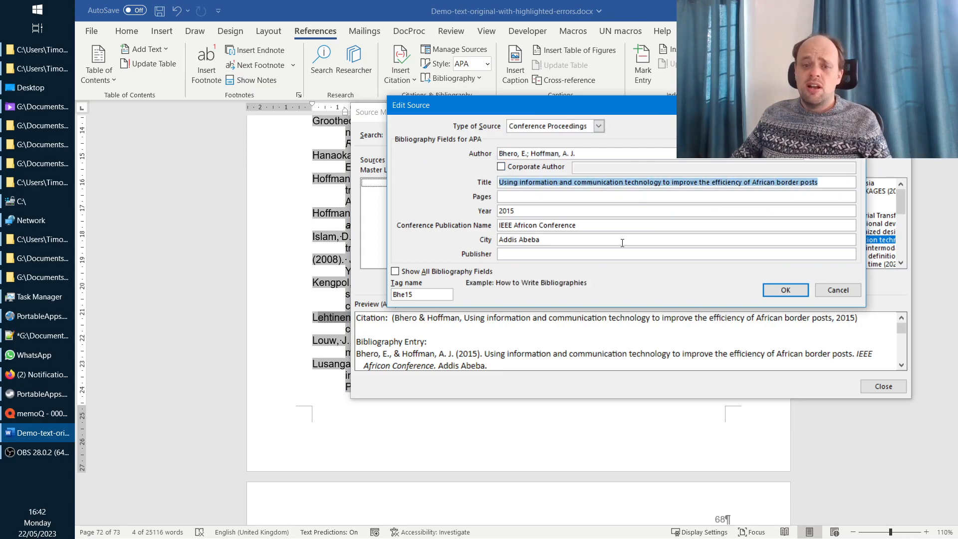
left_click_drag(576, 225, 494, 226)
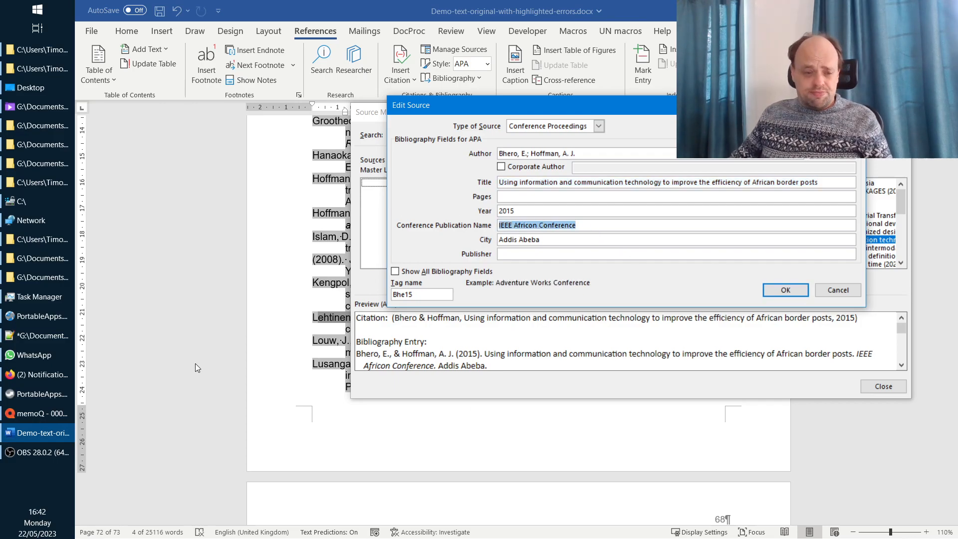
left_click(830, 293)
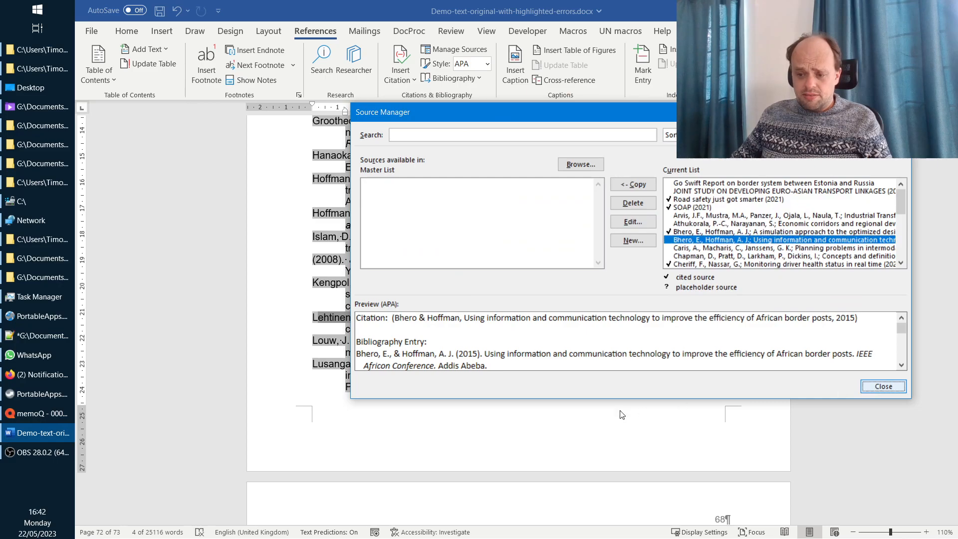
key("Escape")
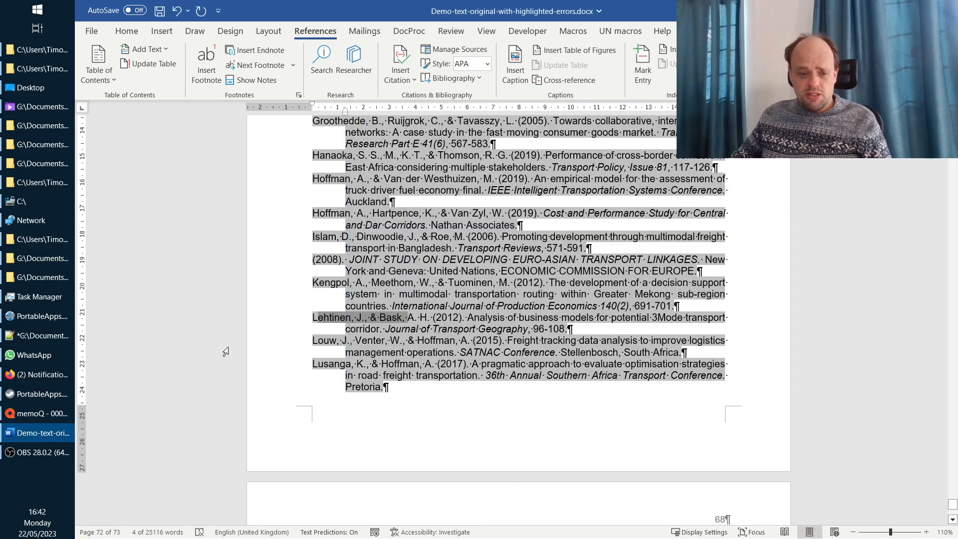
Step: Switch back to Notepad++ and examine the Author and Person tags of the first source entries in item1.xml
left_click(40, 335)
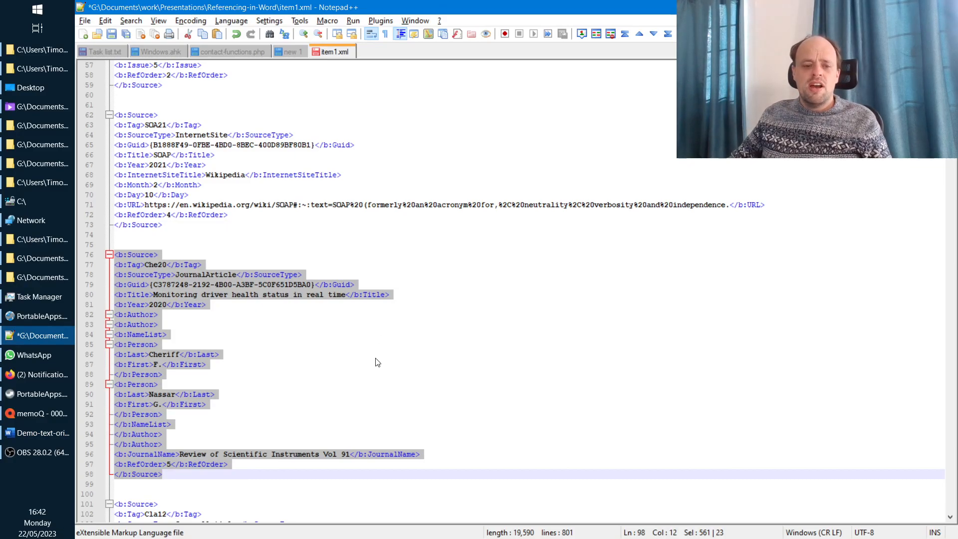
scroll(379, 369, "up", 10)
scroll(369, 344, "up", 9)
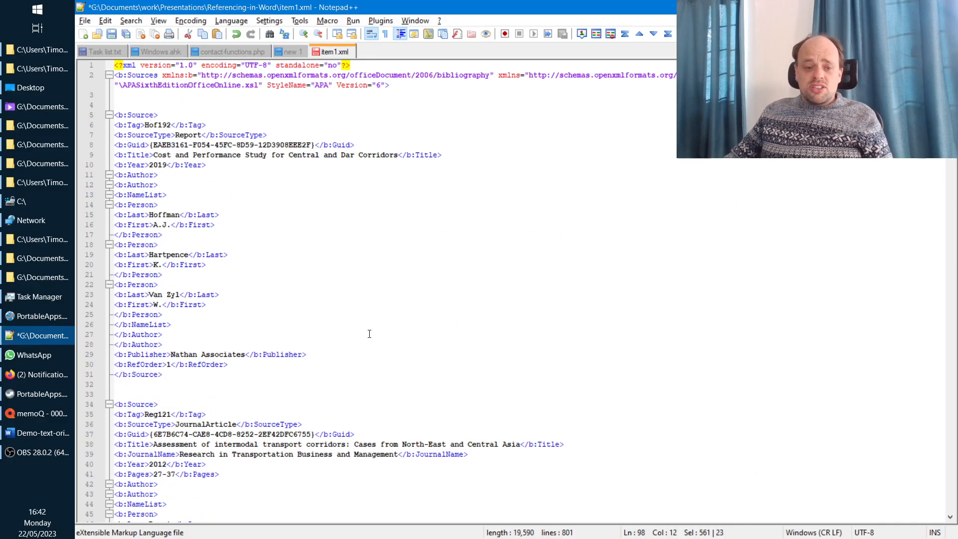
left_click(189, 178)
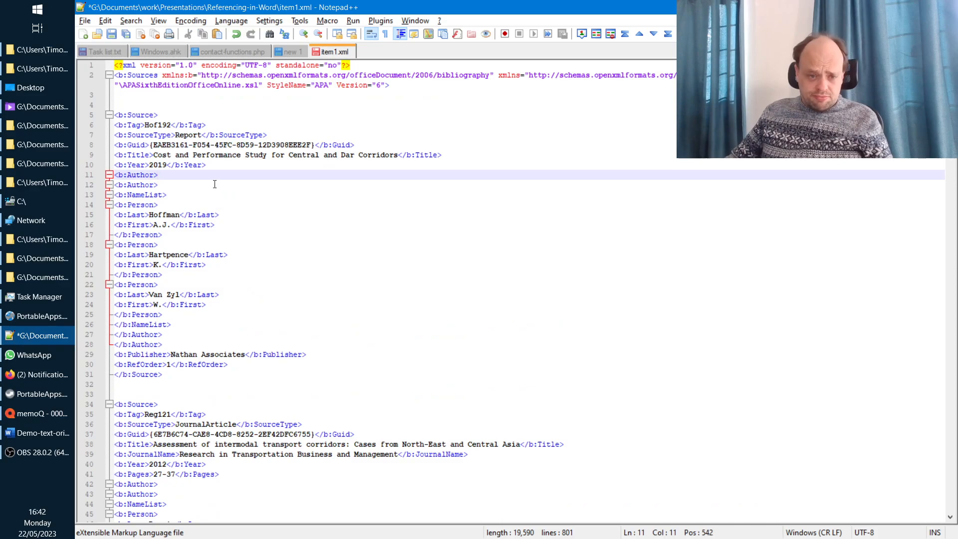
left_click(176, 218)
scroll(180, 235, "down", 13)
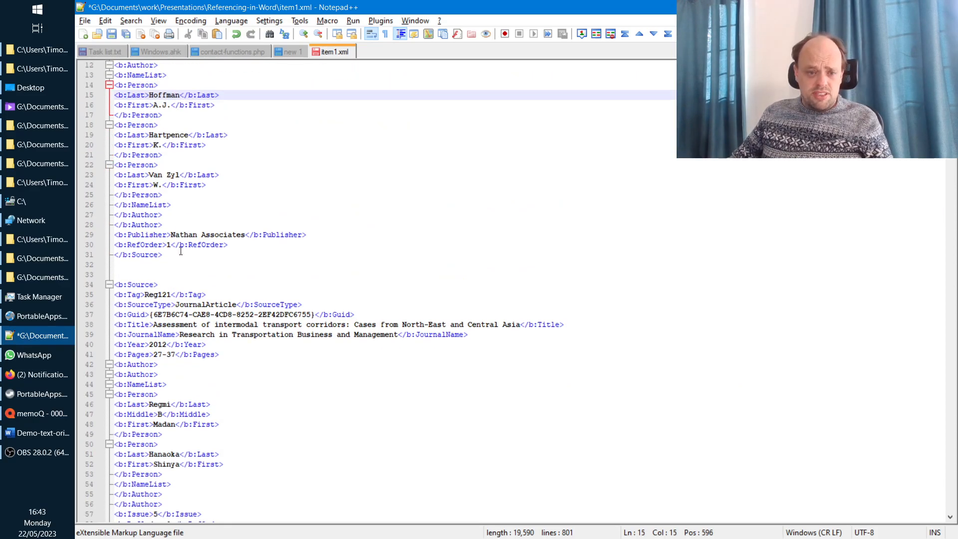
scroll(180, 245, "down", 7)
scroll(178, 286, "up", 13)
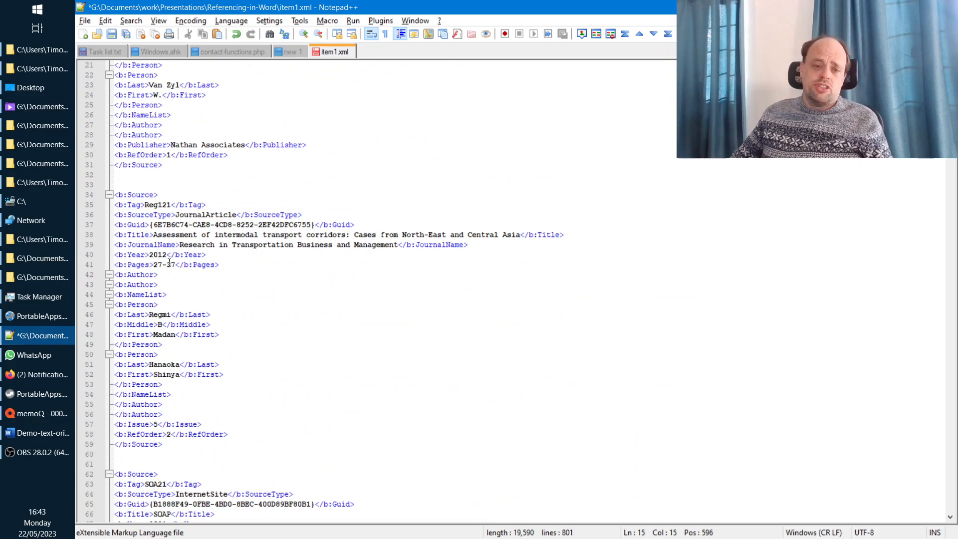
Step: Set up a replacement of the hyphen, taken from the Reg121 entry's page range, with an en dash (–)
left_click(170, 262)
key("Left")
key("Left")
key("Left")
key("Left")
key("shift+Right")
key("shift+Right")
key("shift+Right")
key("shift+Right")
key("shift+Right")
key("shift+Left")
key("Left")
key("Right")
key("Right")
key("shift+Right")
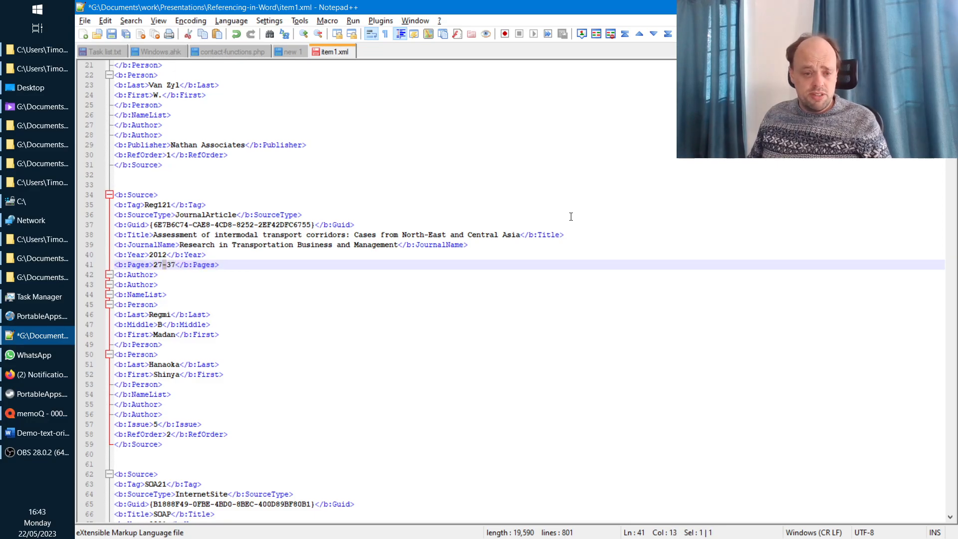
key("ctrl+h")
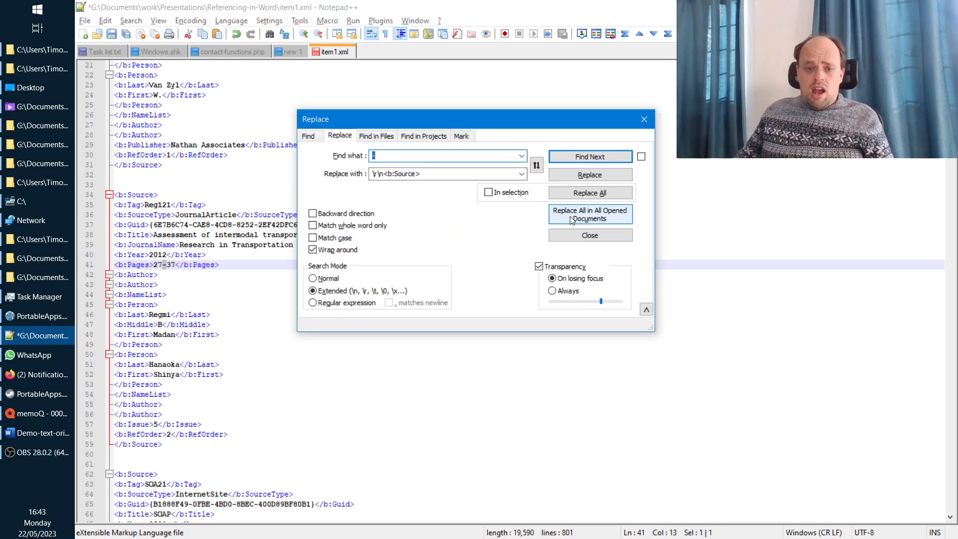
key("Tab")
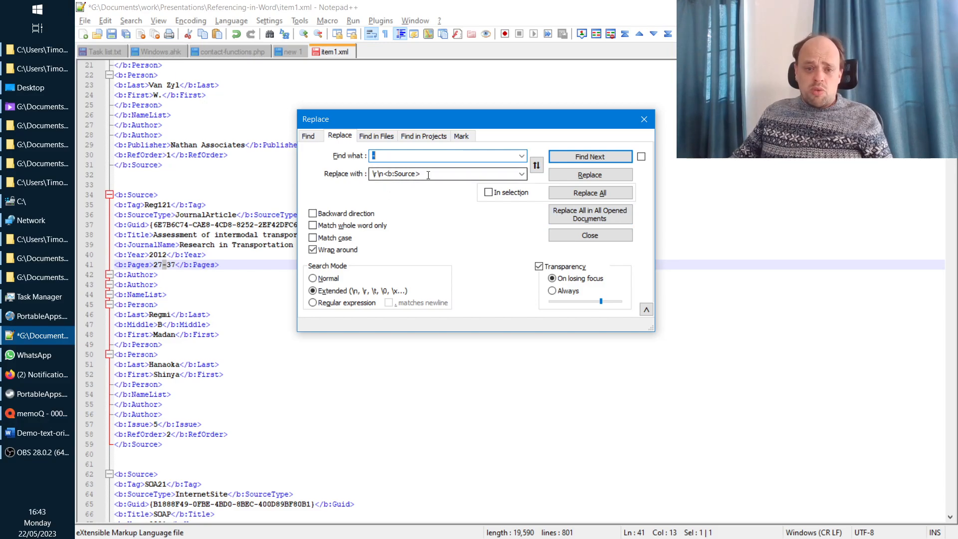
type("-")
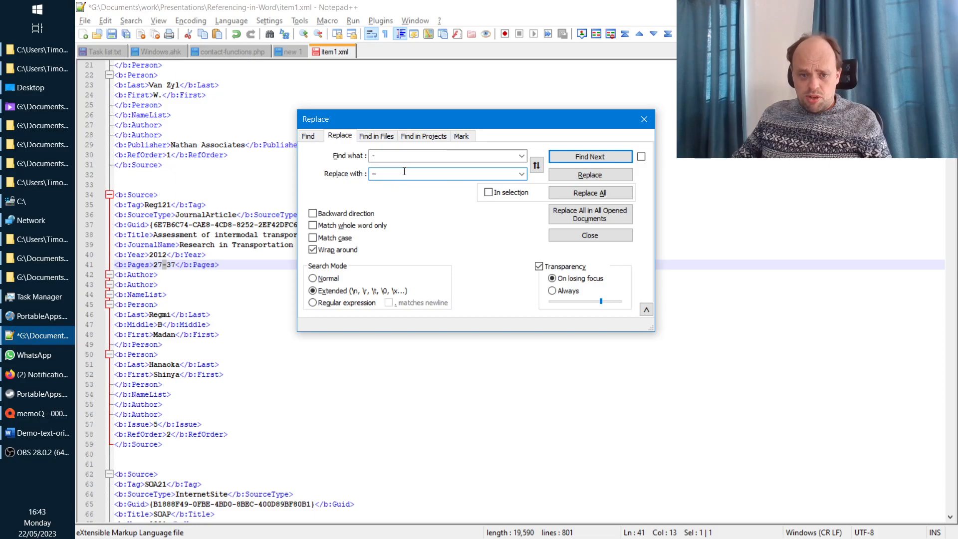
Step: Find the hyphens from the Reg121 title onward, skipping North-East and replacing the one in page range 27-37 with an en dash
left_click(195, 234)
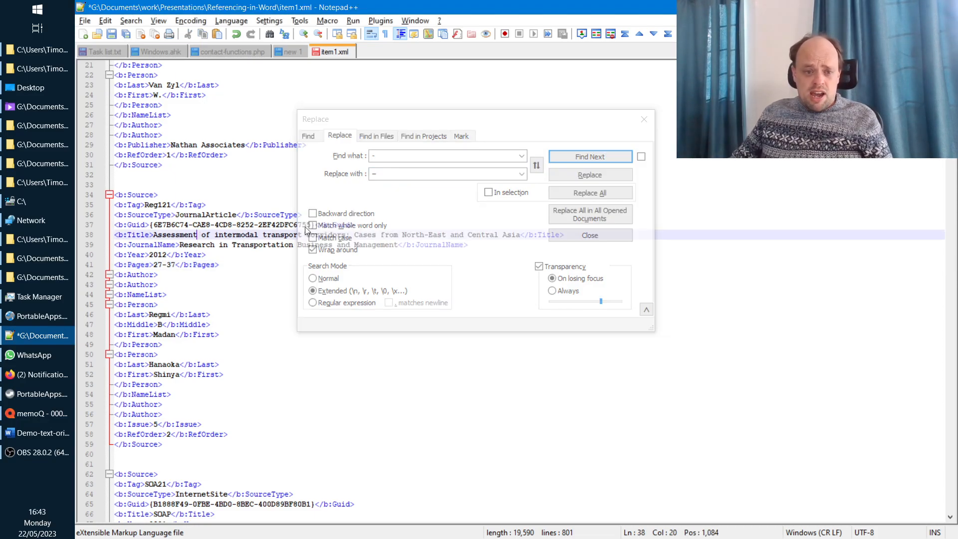
left_click(585, 158)
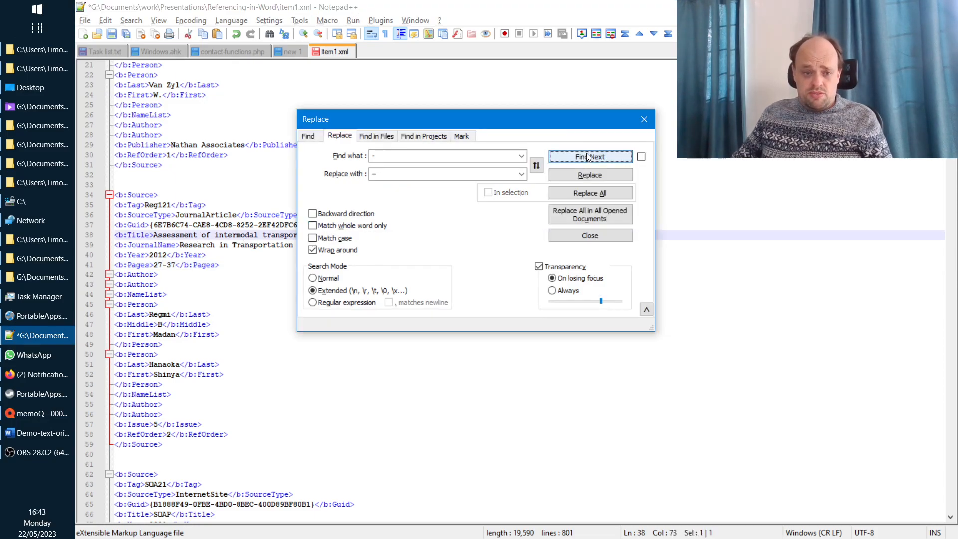
left_click_drag(569, 118, 681, 10)
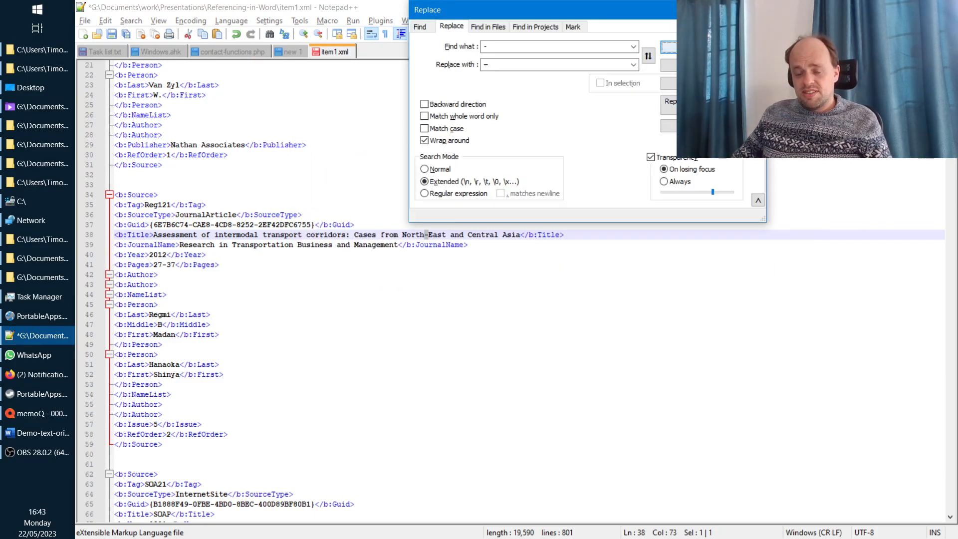
key("Return")
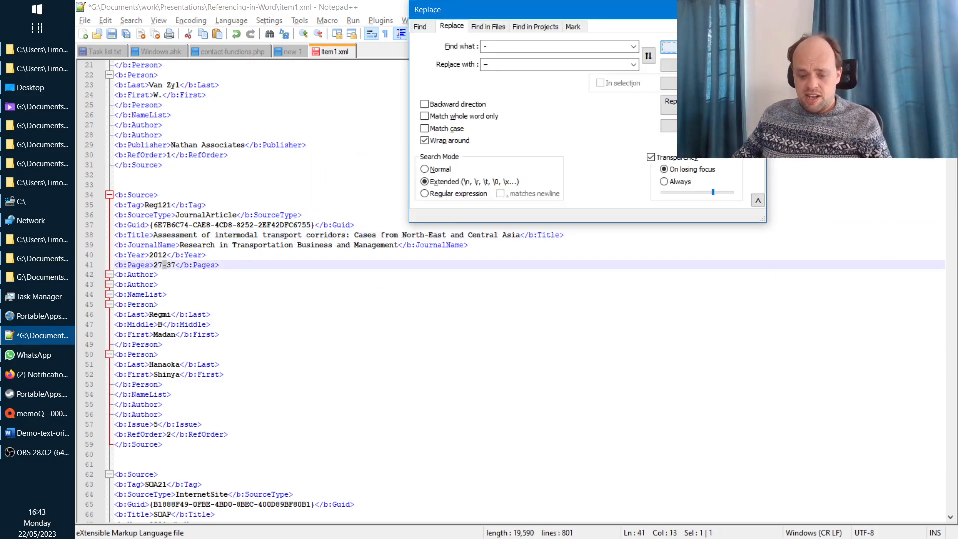
key("alt+r")
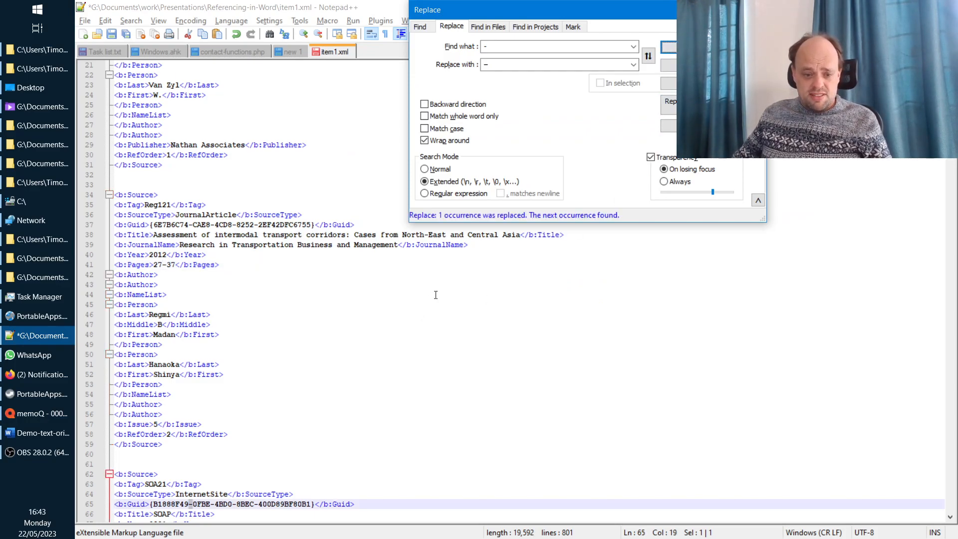
Step: Step through the following hyphen matches in item1.xml, from the SOA21 entry's Guid to the Cla12 entry's Guid, without replacing any
key("alt+f")
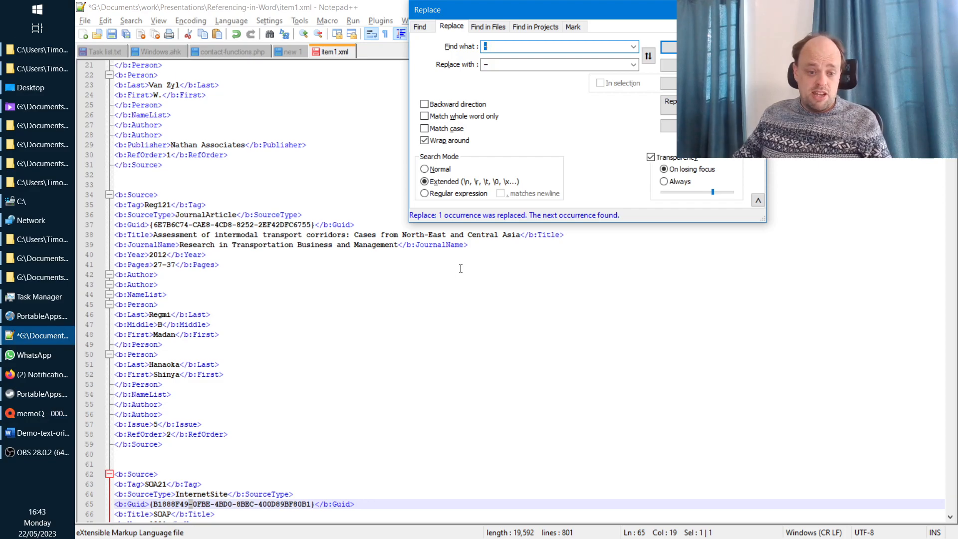
left_click(706, 47)
left_click(706, 47)
left_click(706, 47)
left_click(706, 47)
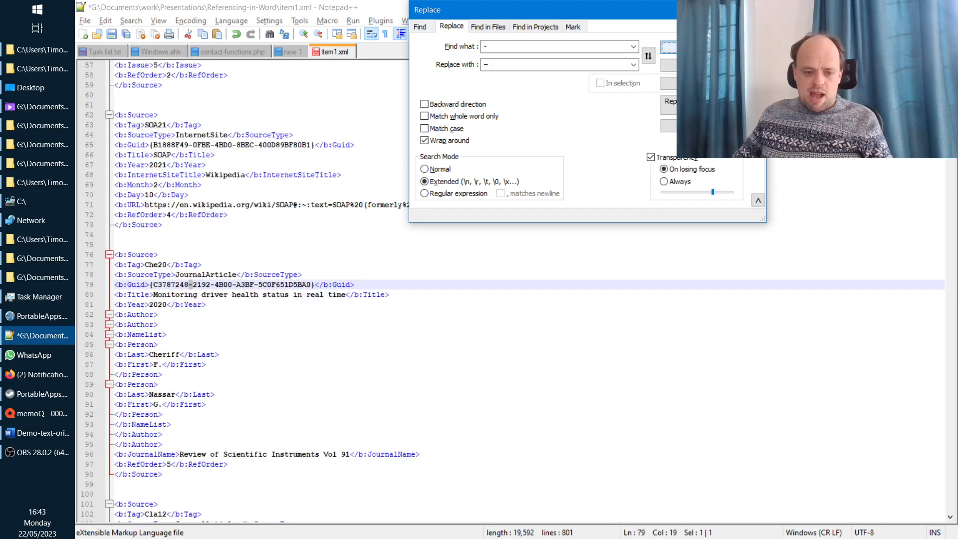
left_click(707, 47)
left_click(707, 47)
left_click(706, 47)
left_click(706, 47)
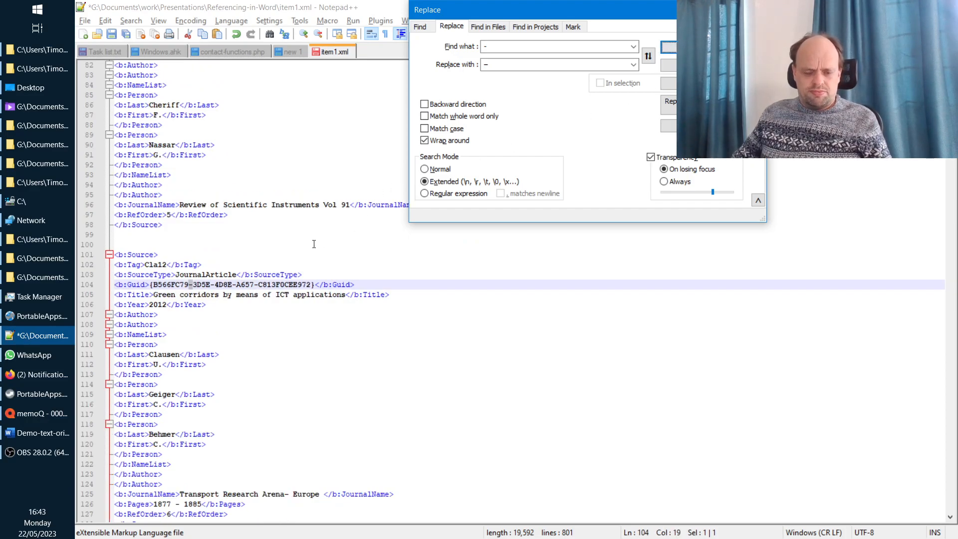
Step: Return to the Reg121 entry and undo the en dash replacement in its page range
left_click_drag(313, 244, 312, 236)
scroll(279, 217, "up", 20)
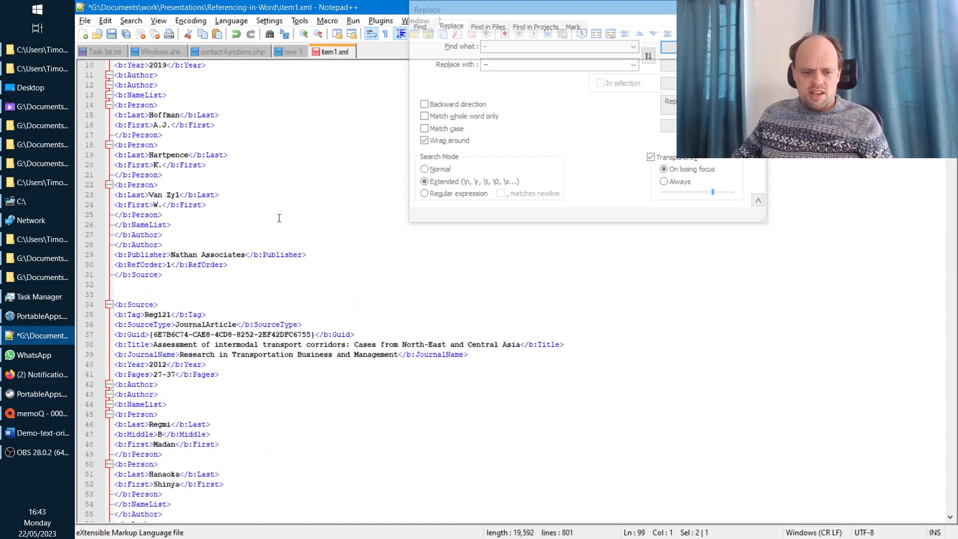
key("ctrl+z")
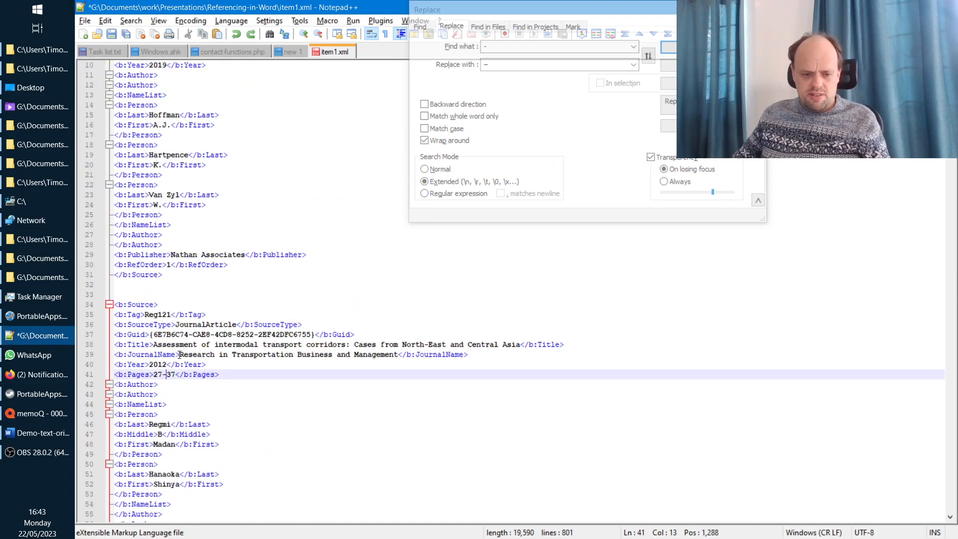
Step: Copy the opening <b:Pages> tag from the Reg121 entry and use it as the search text in Regular expression mode
key("Left")
key("shift+Up")
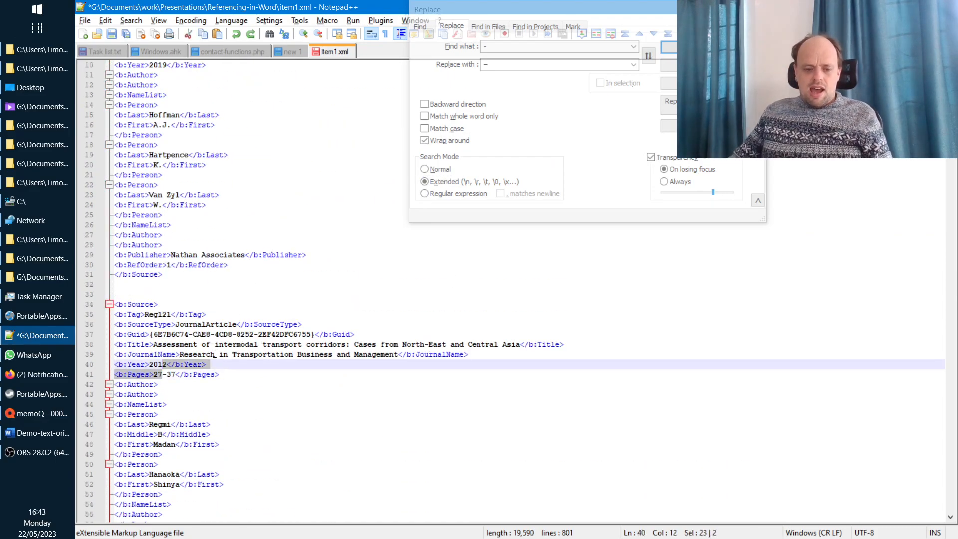
left_click(164, 354)
left_click_drag(154, 377, 113, 377)
key("ctrl+c")
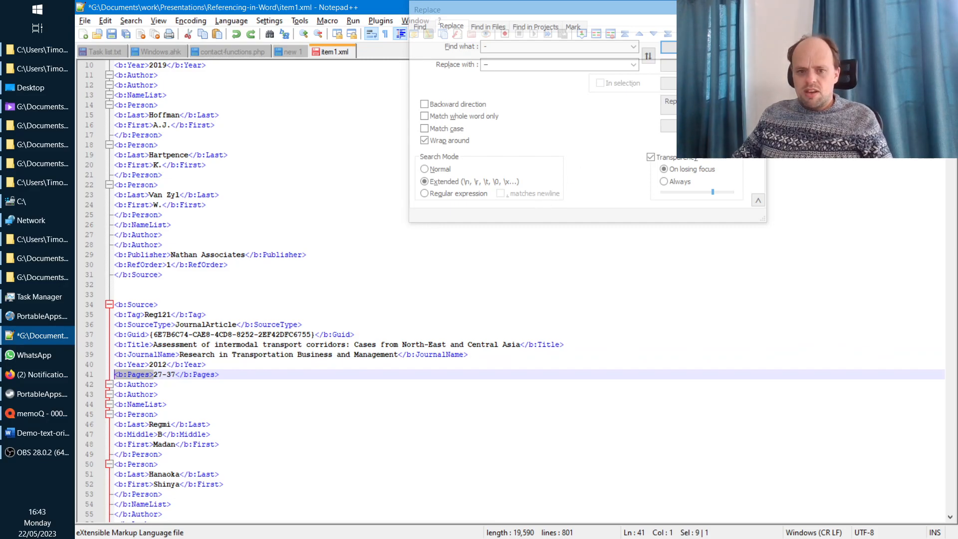
left_click(445, 194)
double_click(514, 46)
key("ctrl+v")
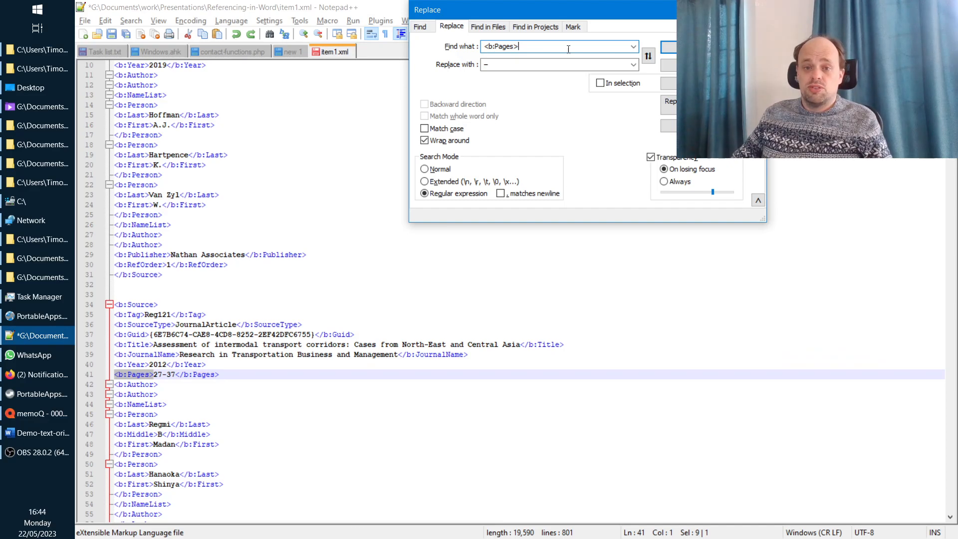
Step: Search from the Reg121 entry's year line for the opening <b:Pages> tag in Regular expression mode
left_click(135, 364)
left_click(425, 193)
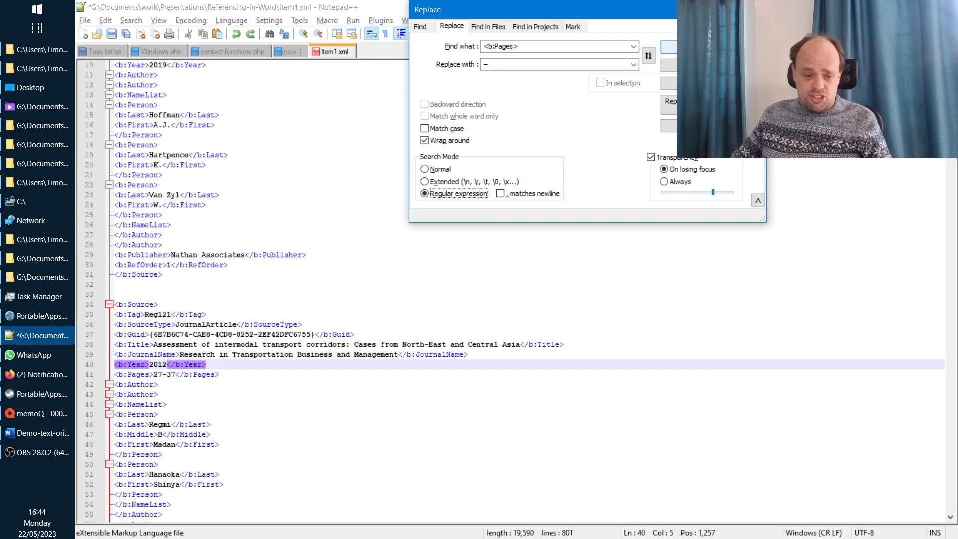
key("Return")
Step: Extend the search pattern to <b:Pages>\d and find the next page entry that starts with a digit
left_click(536, 47)
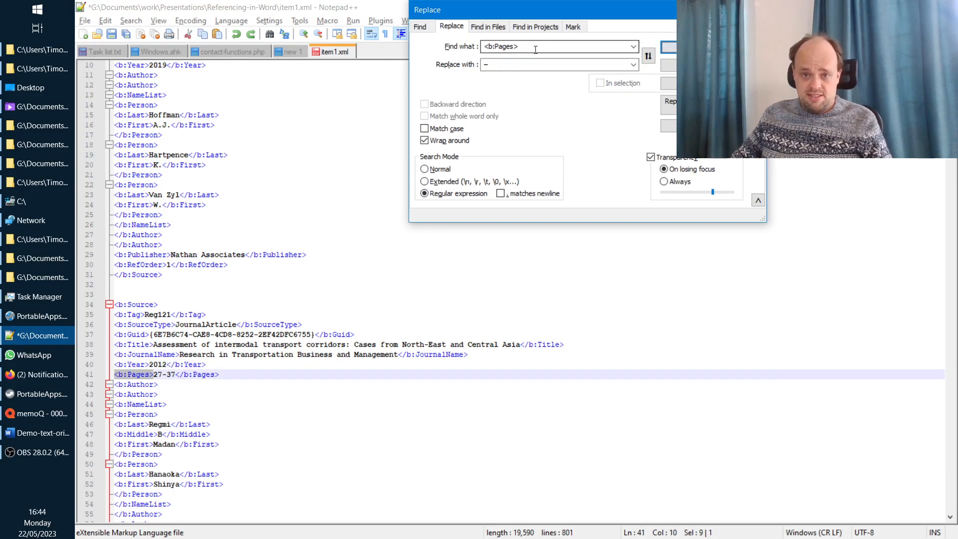
left_click(540, 46)
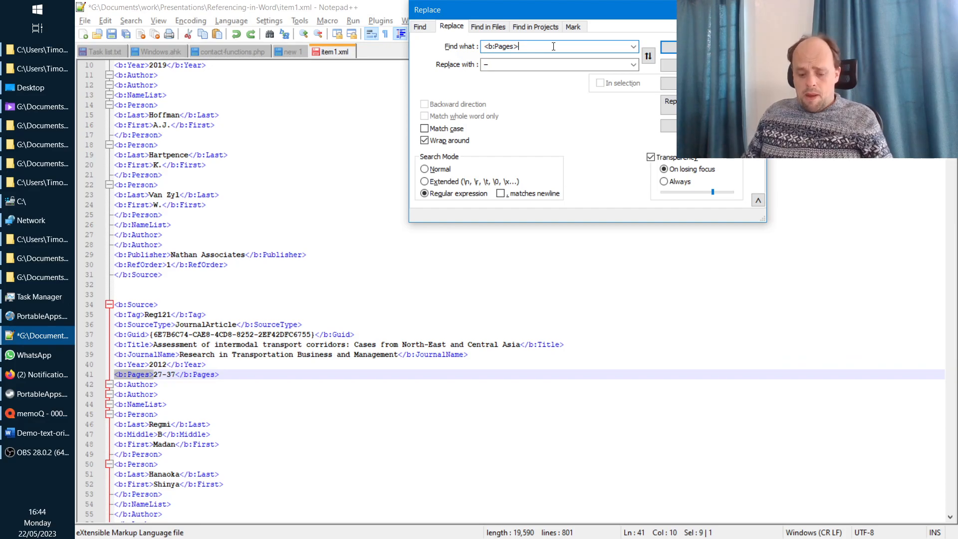
type("\\d")
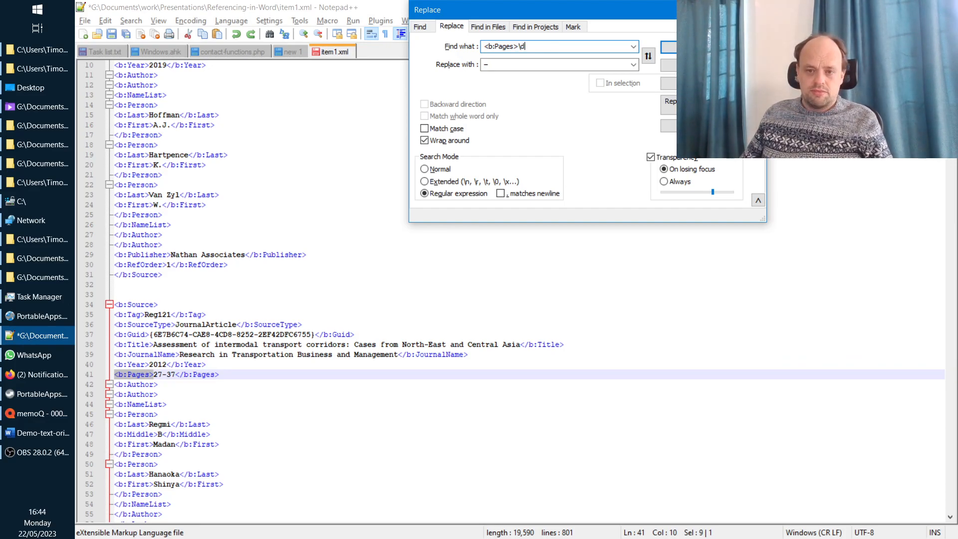
left_click(668, 47)
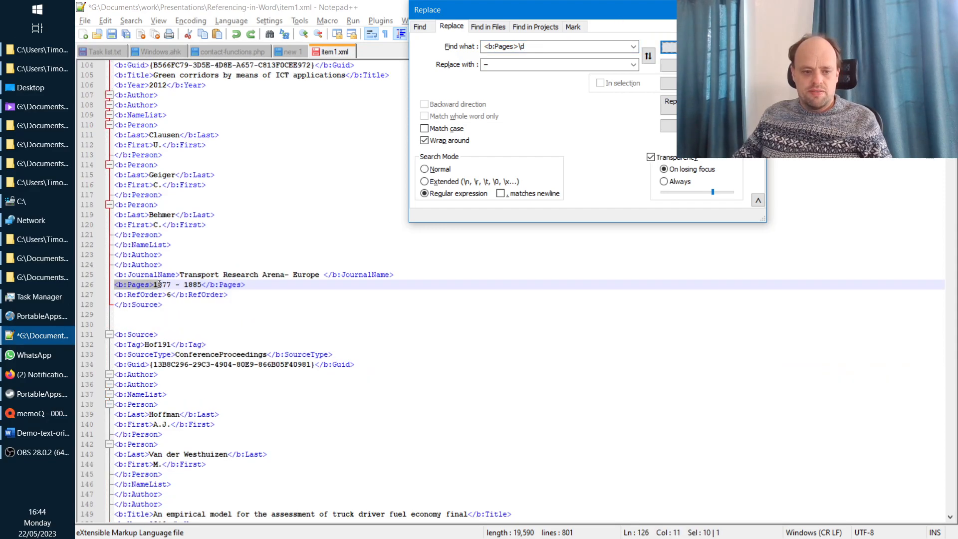
Step: Extend the search pattern to <b:Pages>\d+ to cover the whole first page number and find the next match
double_click(533, 45)
left_click(534, 46)
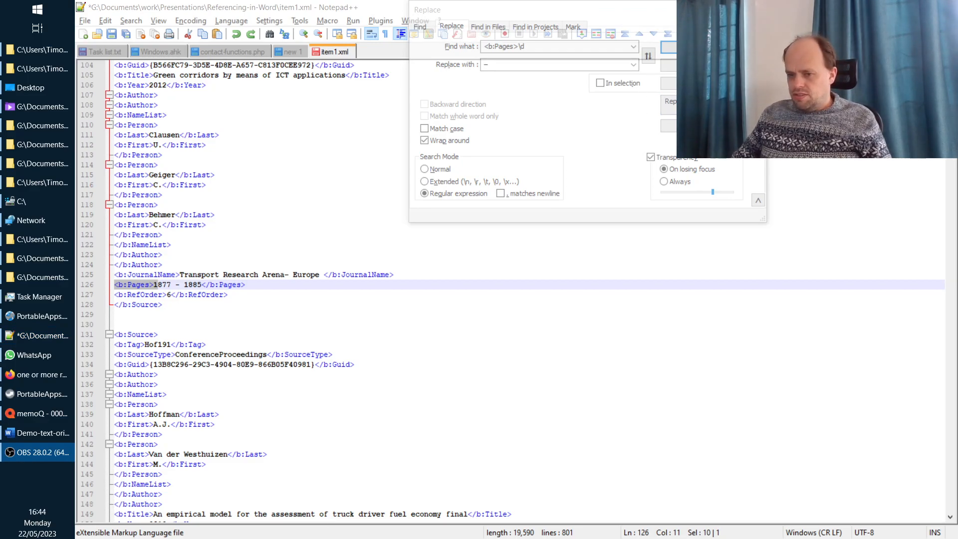
left_click(546, 47)
type("+")
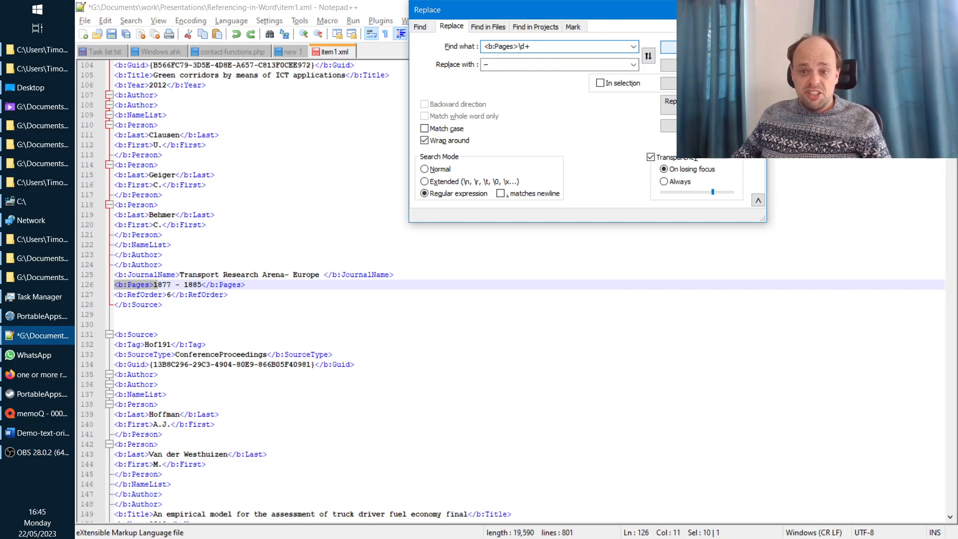
key("Return")
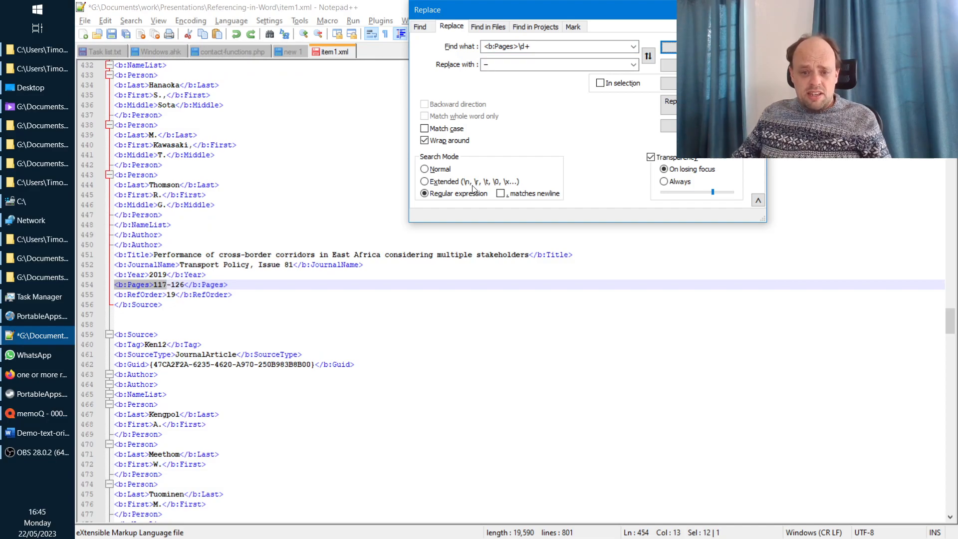
Step: Add a hyphen to make the search pattern <b:Pages>\d+- and find the next page range that matches
double_click(555, 44)
left_click(555, 47)
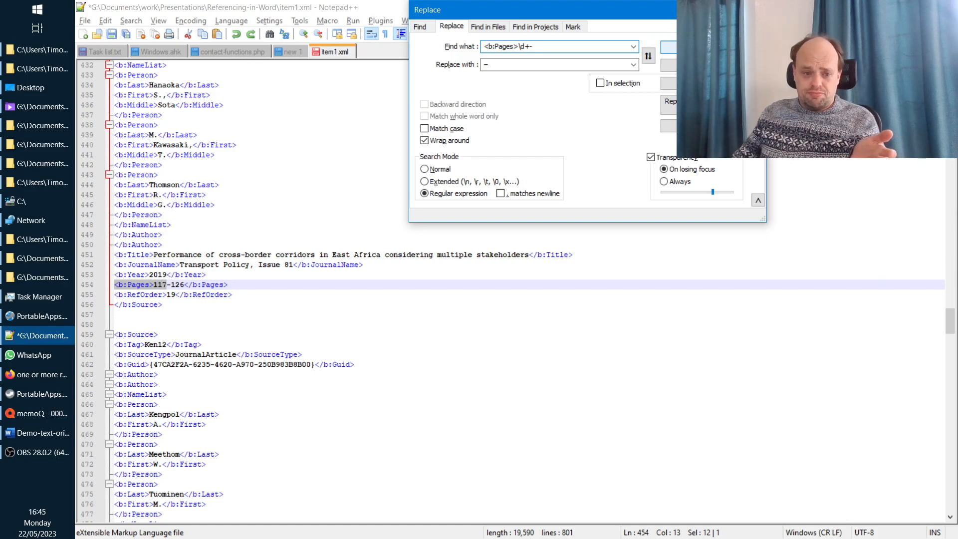
left_click(668, 46)
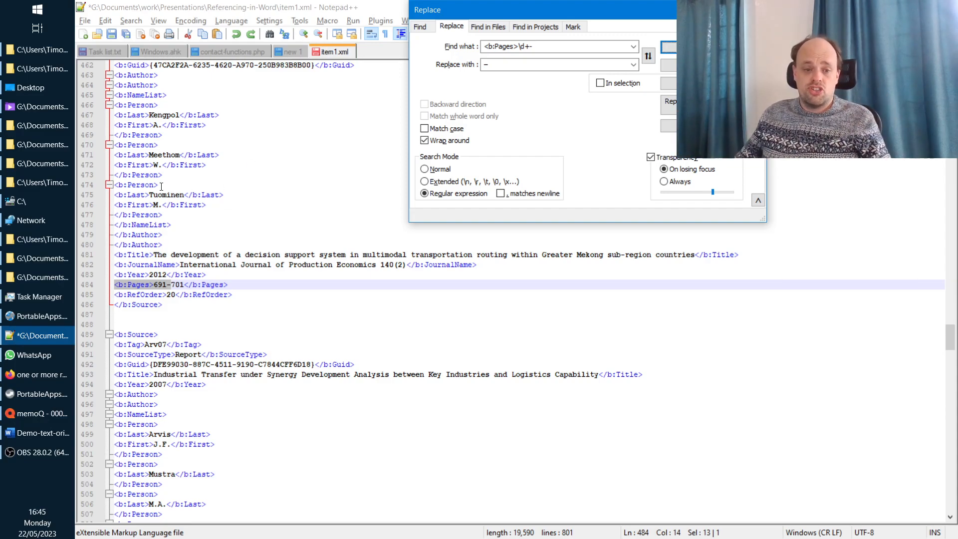
Step: Enclose the tag and digits in a capture group so the search pattern reads (<b:Pages>\d+)-
left_click(544, 48)
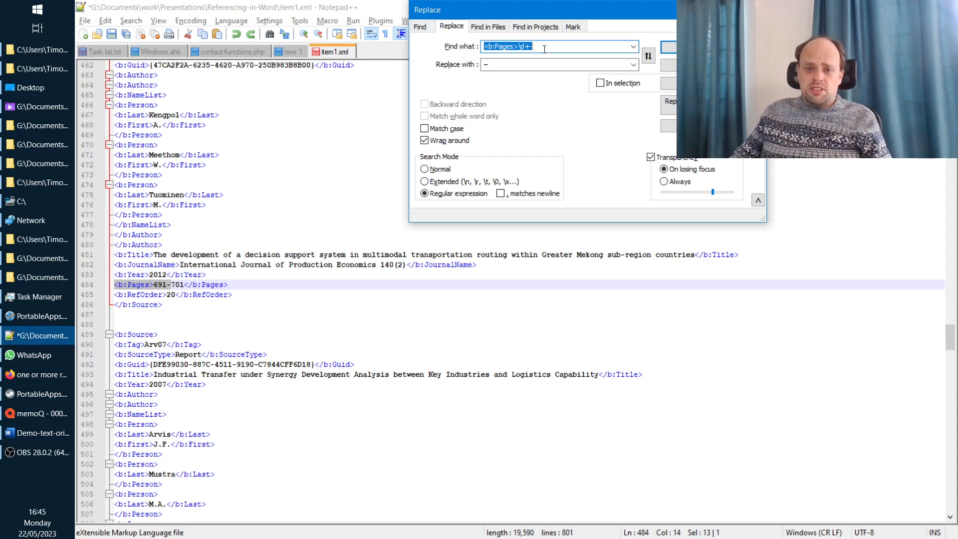
left_click(495, 46)
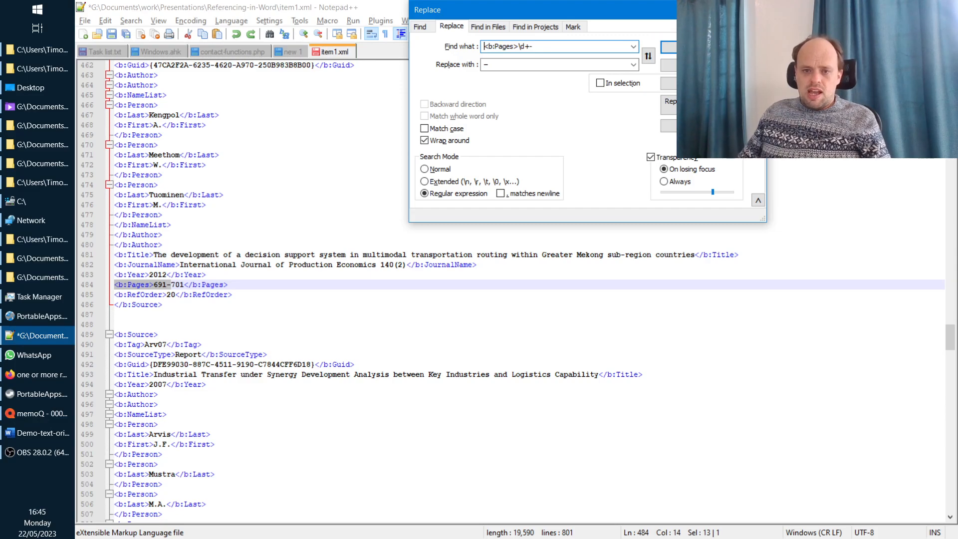
type("(")
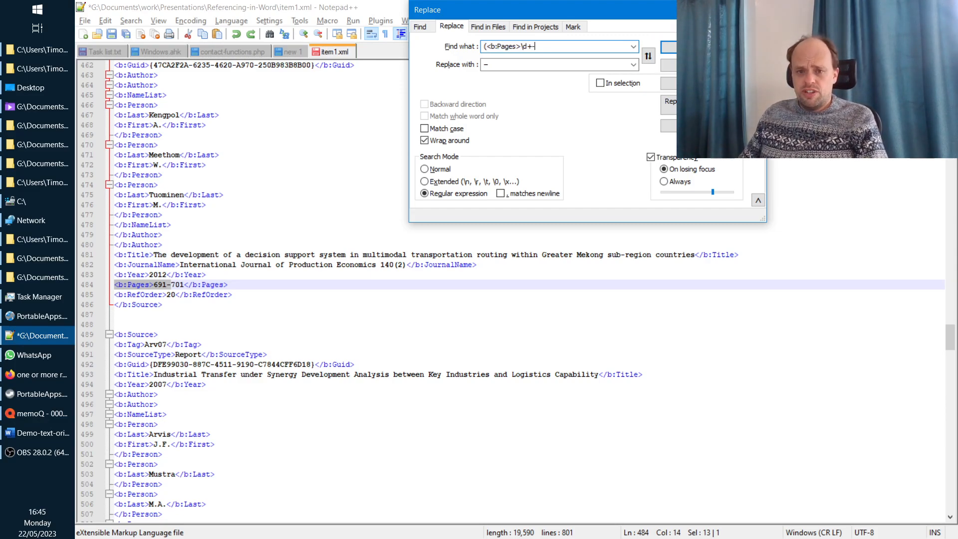
key("End")
key("Left")
key("Left")
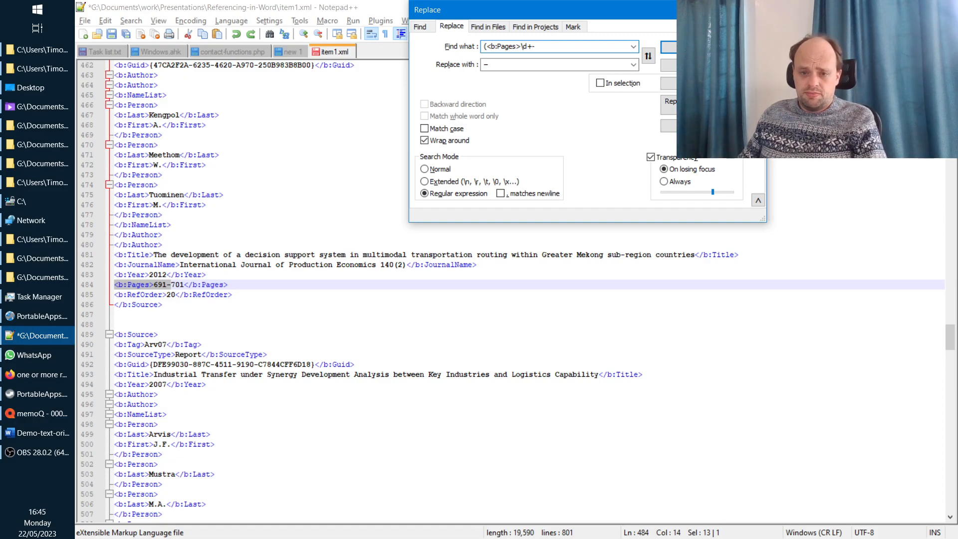
type(")")
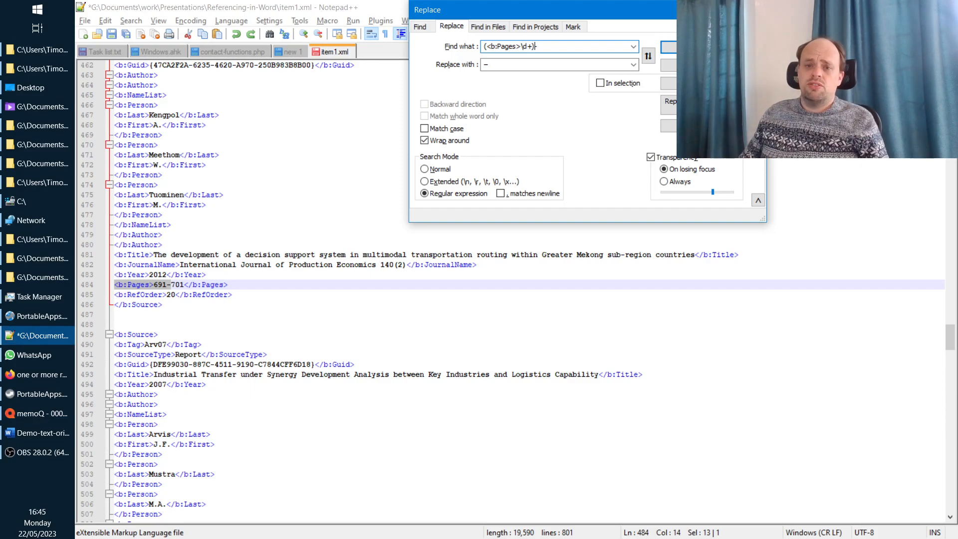
Step: Set the replacement to $1– and replace all matching page-range hyphens in item1.xml from the start of the file
left_click(525, 70)
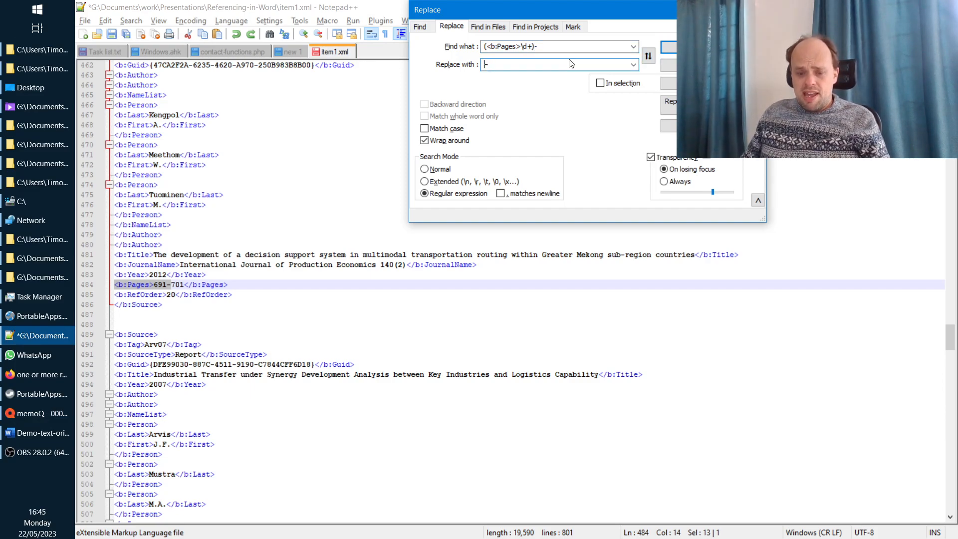
key("Home")
type("$")
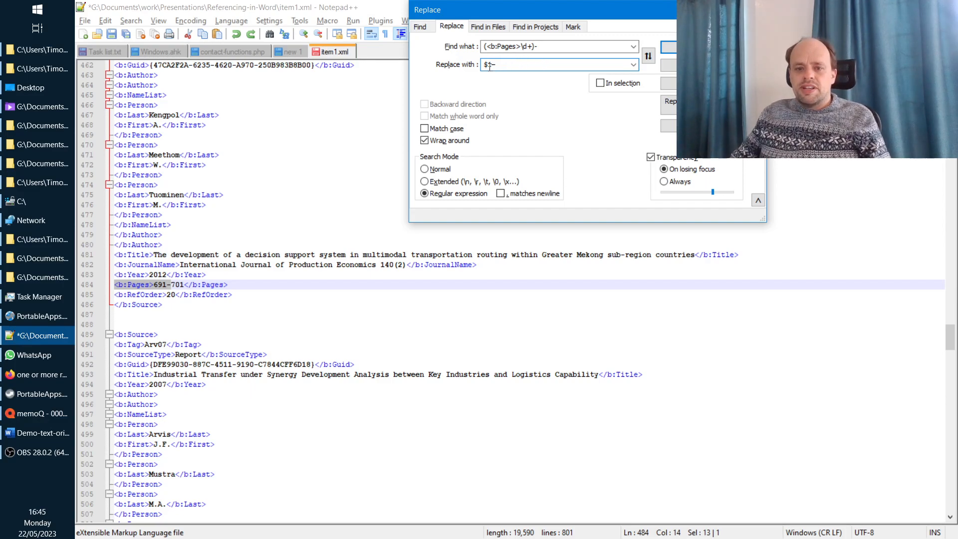
left_click_drag(493, 66, 481, 66)
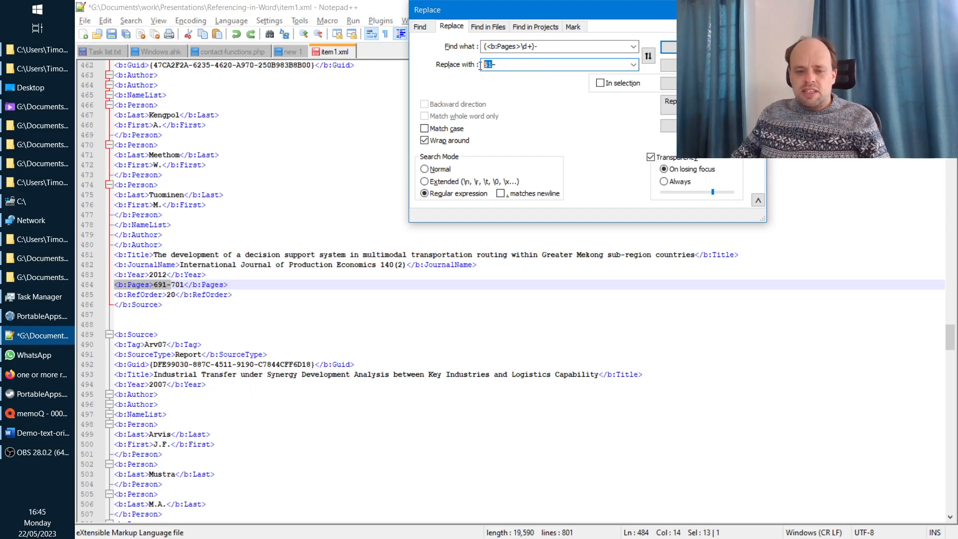
left_click(497, 64)
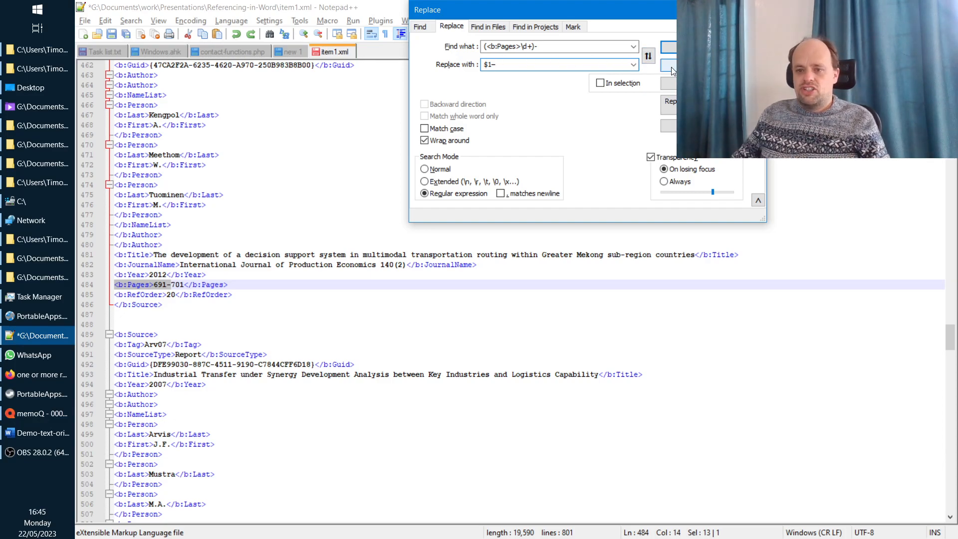
left_click(300, 193)
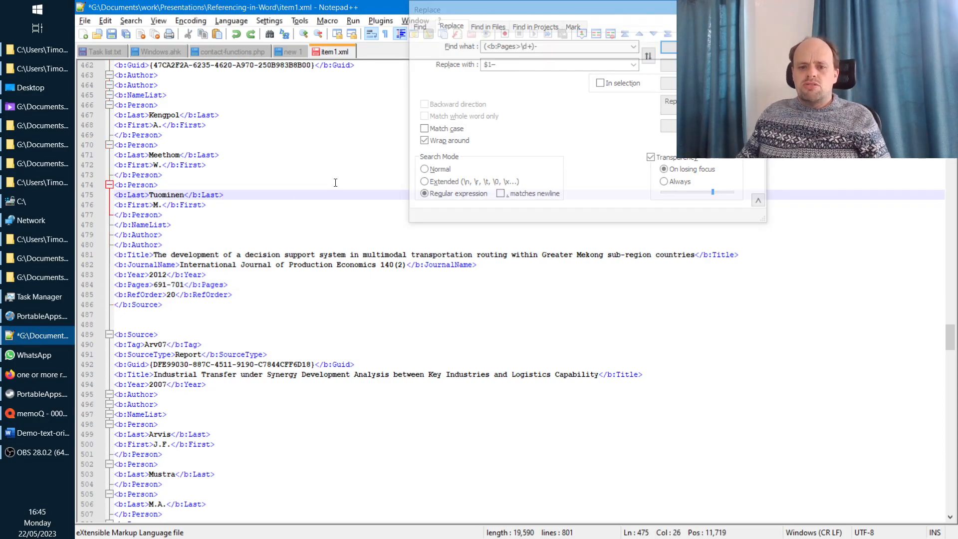
key("ctrl+Home")
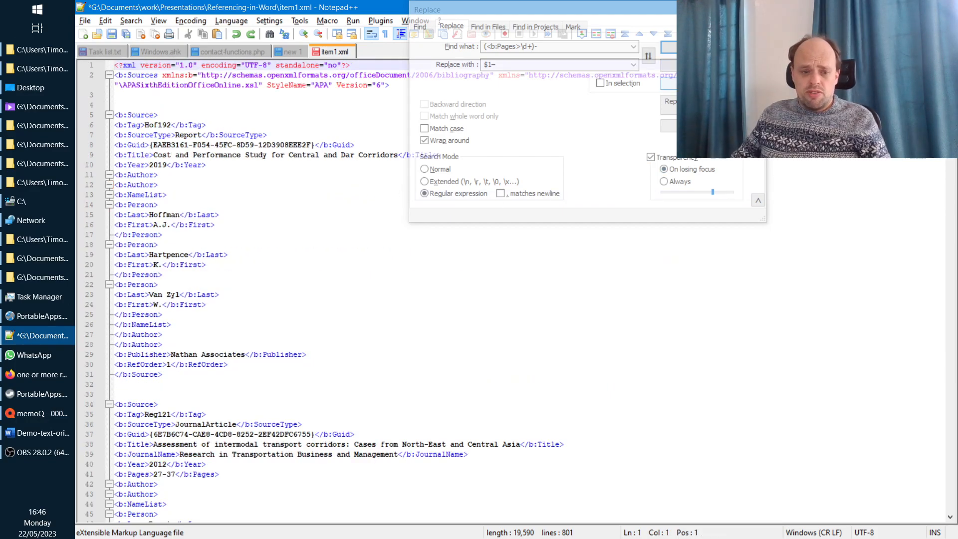
left_click(701, 83)
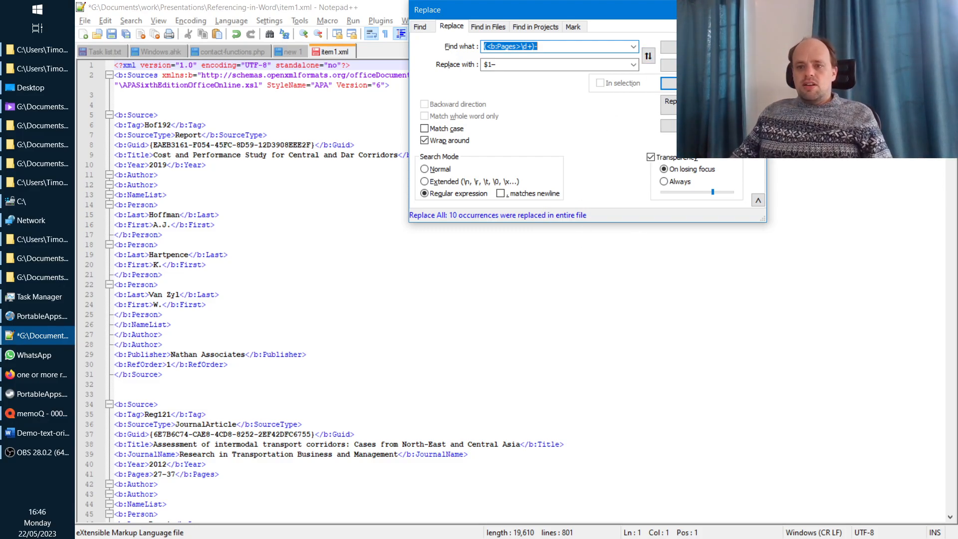
Step: Try to replace every occurrence of Washignton with Washington in item1.xml using Normal search mode
left_click(555, 46)
key("ctrl+a")
type("Wash")
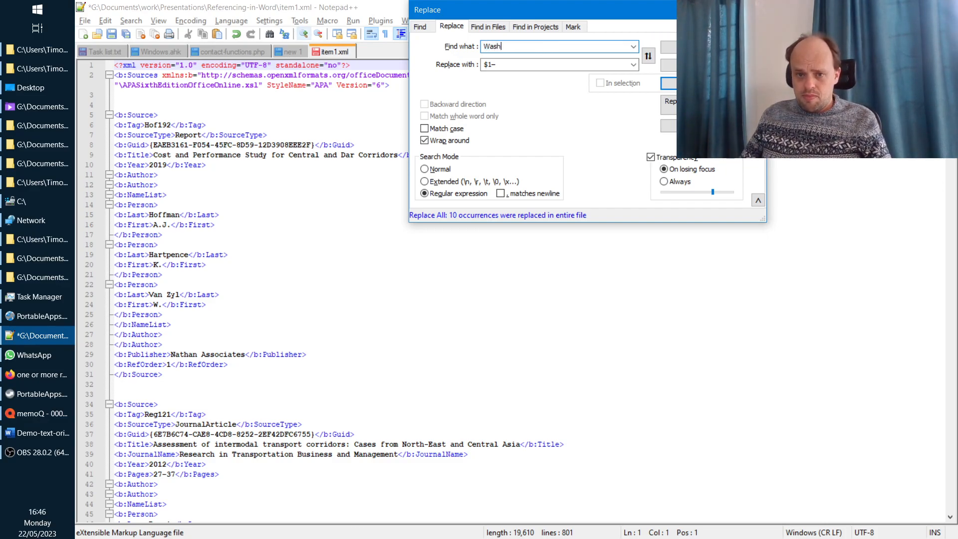
type("ington")
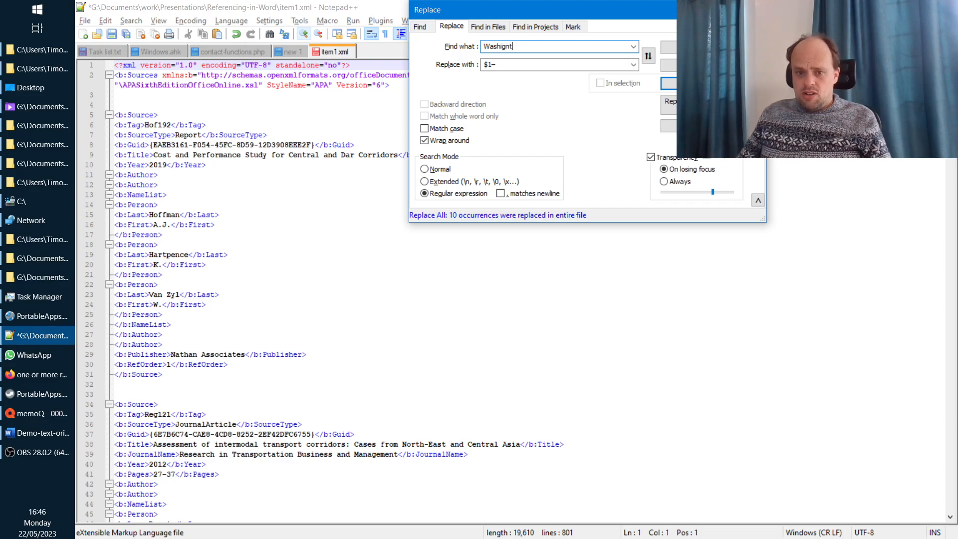
key("ctrl+a")
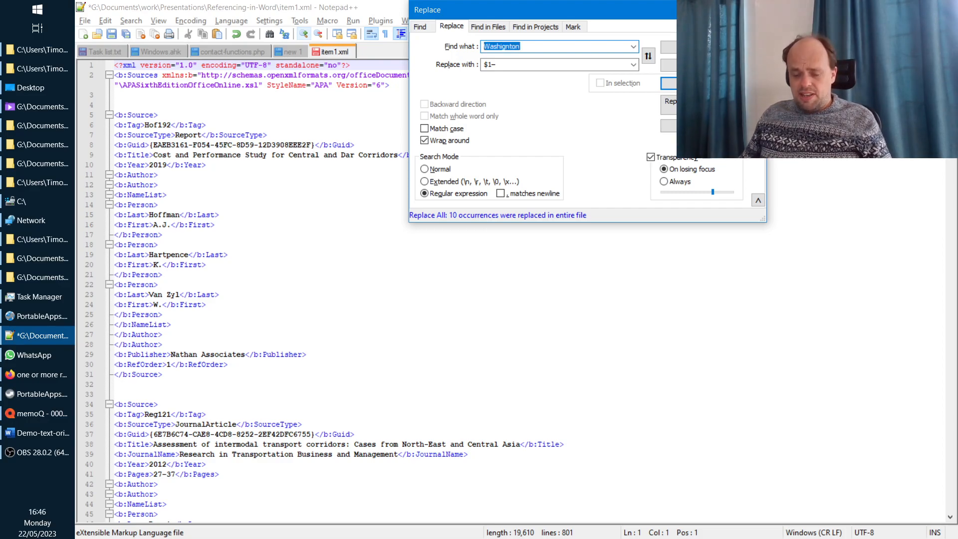
key("ctrl+c")
key("Tab")
key("ctrl+v")
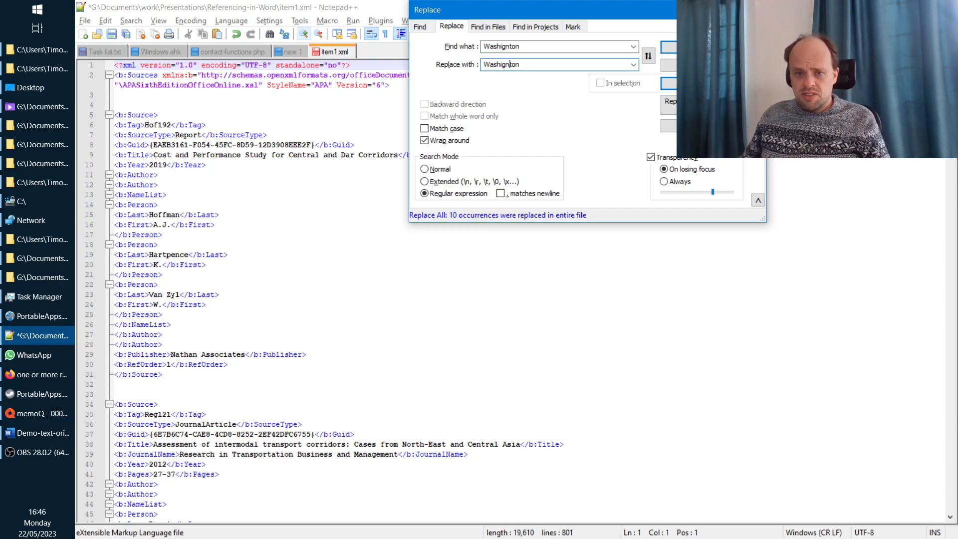
key("Delete")
type("g")
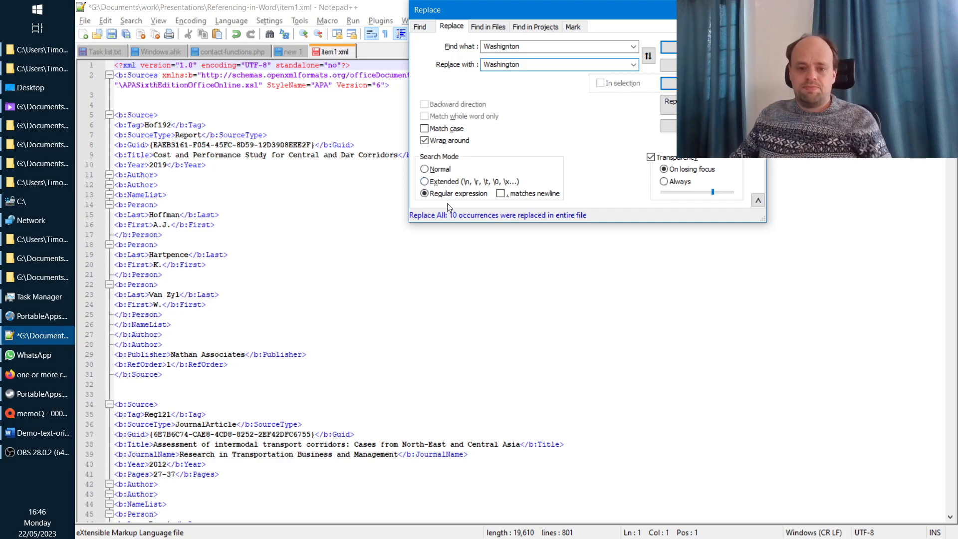
left_click(438, 169)
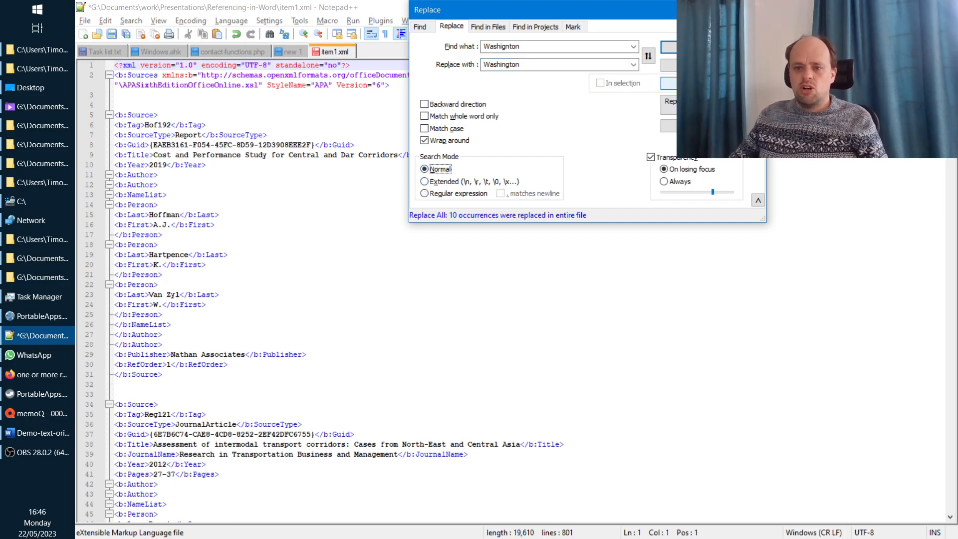
left_click(707, 83)
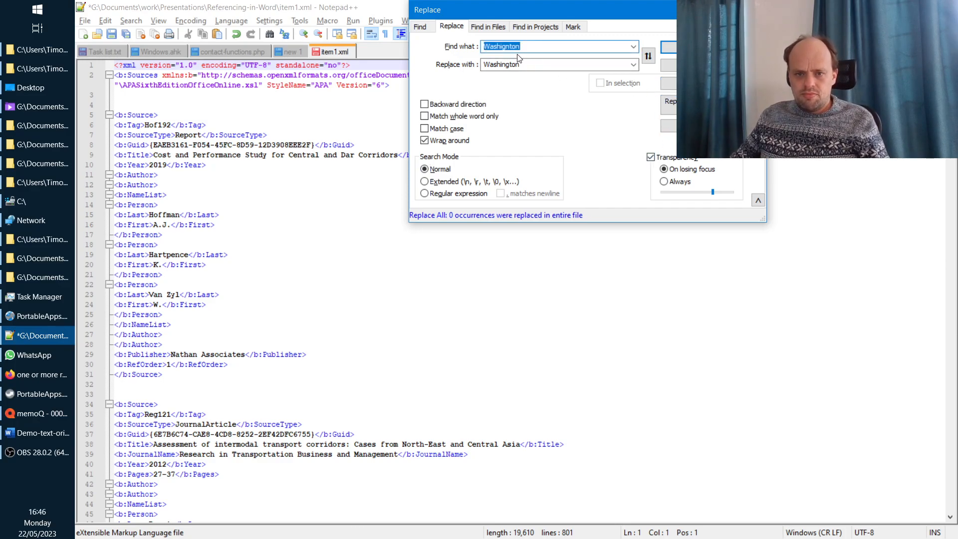
left_click(510, 65)
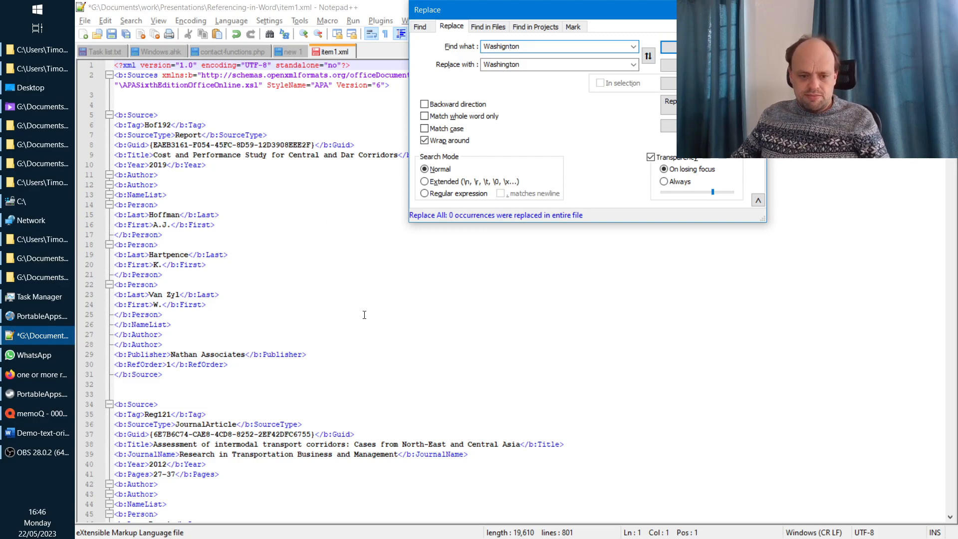
Step: Switch to the Word document, search it for "Washig" and go to the match in the bibliography
left_click(39, 432)
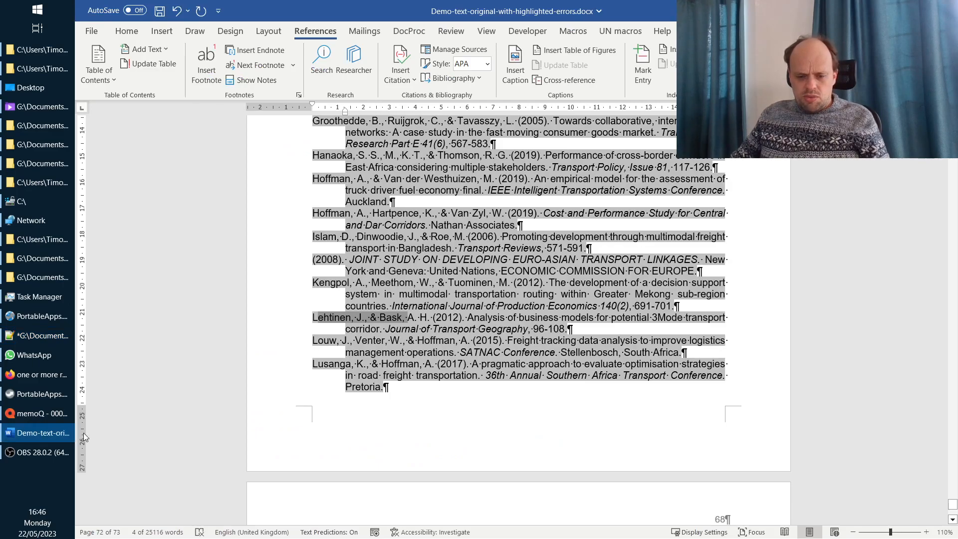
scroll(477, 339, "down", 7)
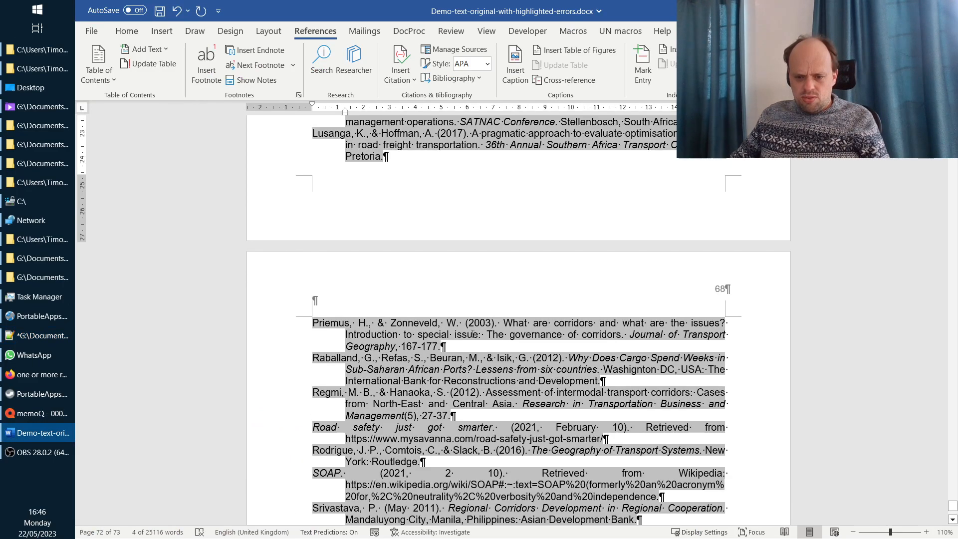
scroll(472, 334, "up", 5)
left_click(494, 274)
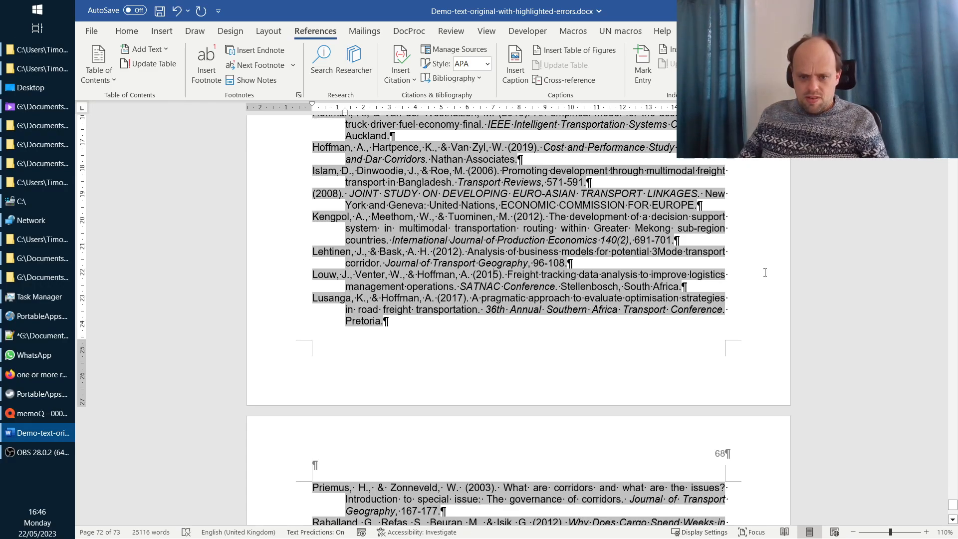
key("ctrl+f")
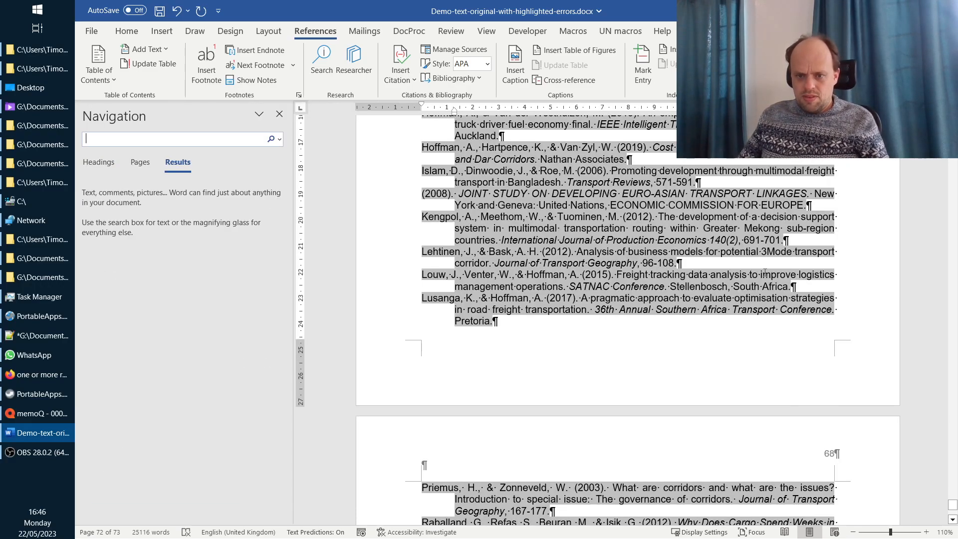
type("Wash")
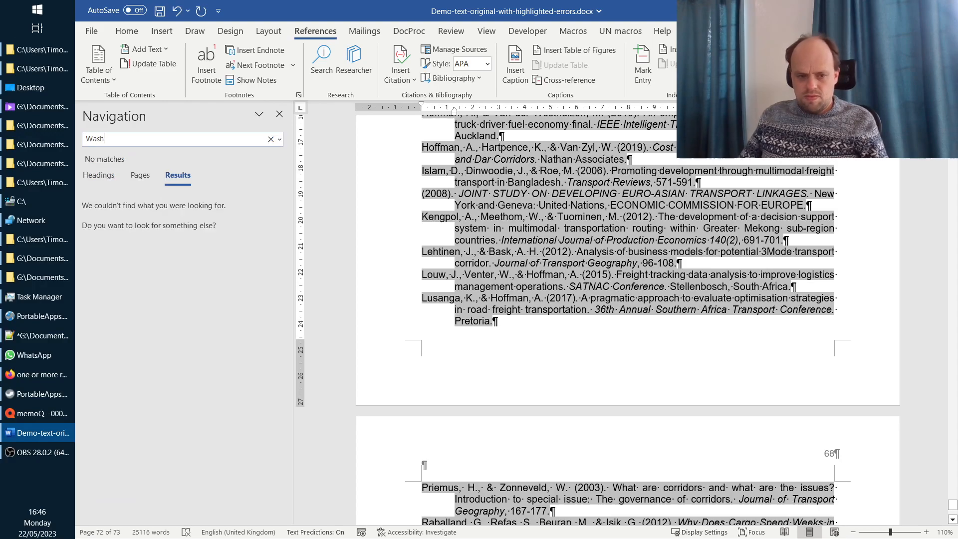
type("ig")
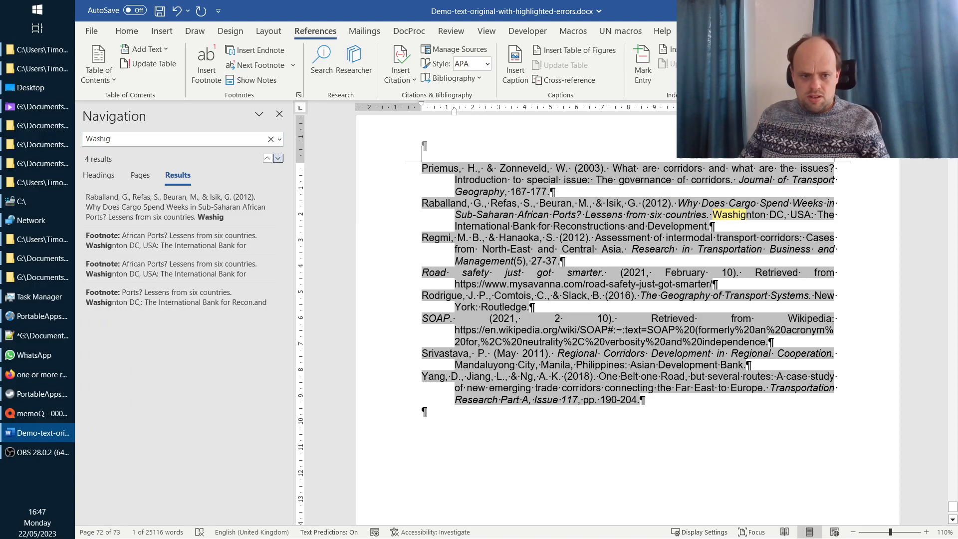
left_click(278, 158)
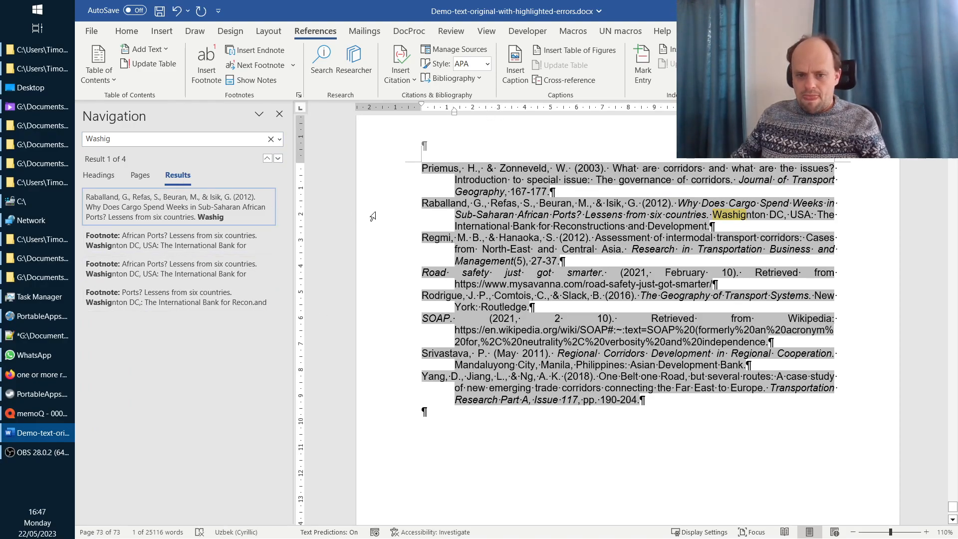
left_click(503, 203)
Step: Switch back to Notepad++, find the source entry by its first author's surname and go to its city line
key("alt+Tab")
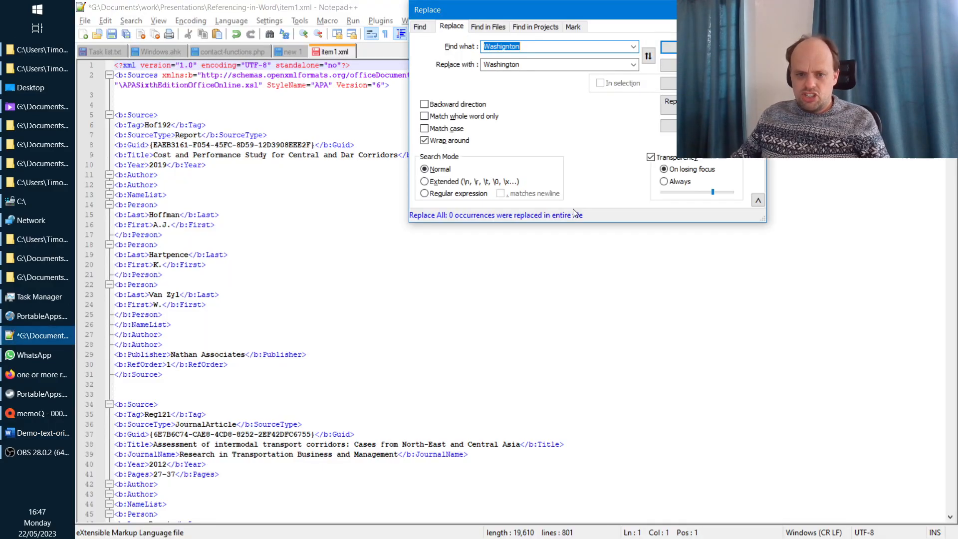
type("Raballand")
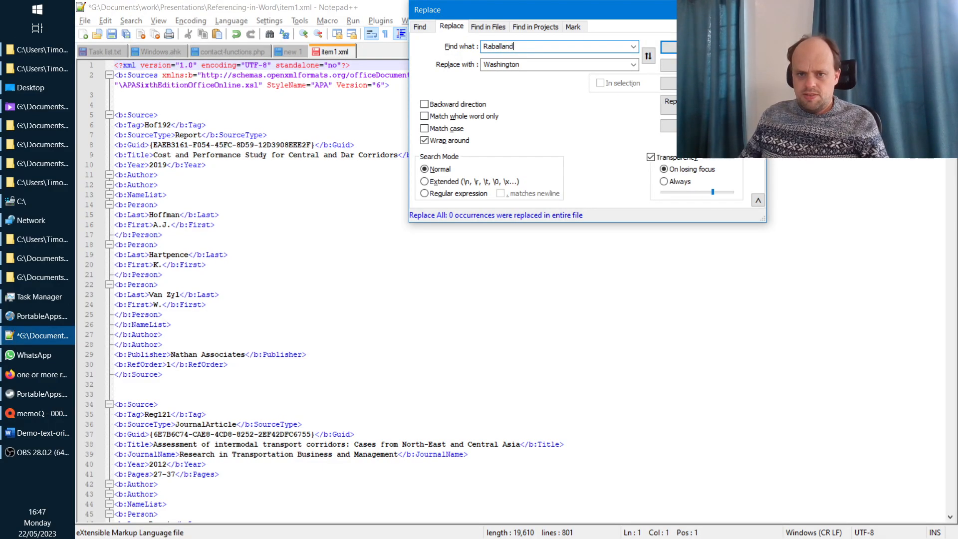
key("Return")
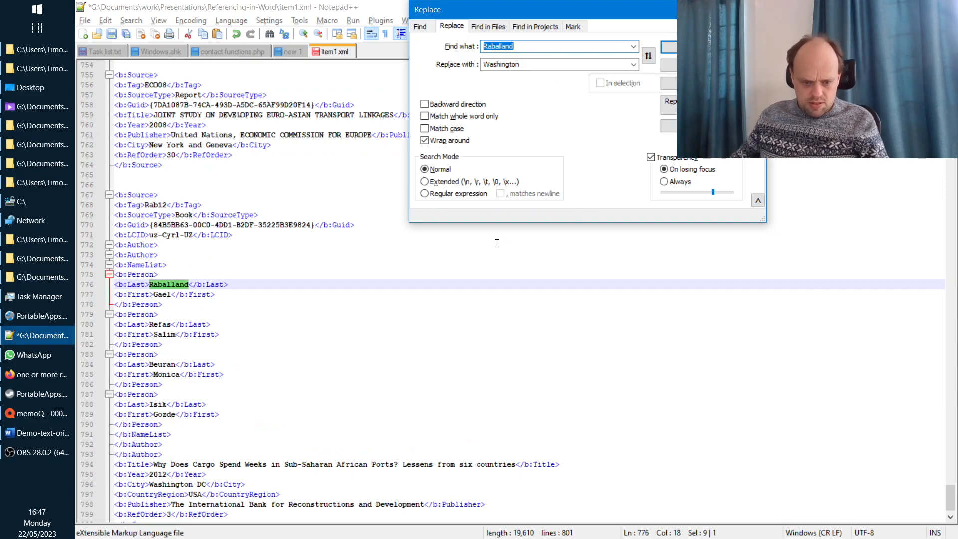
scroll(232, 465, "down", 1)
left_click(175, 467)
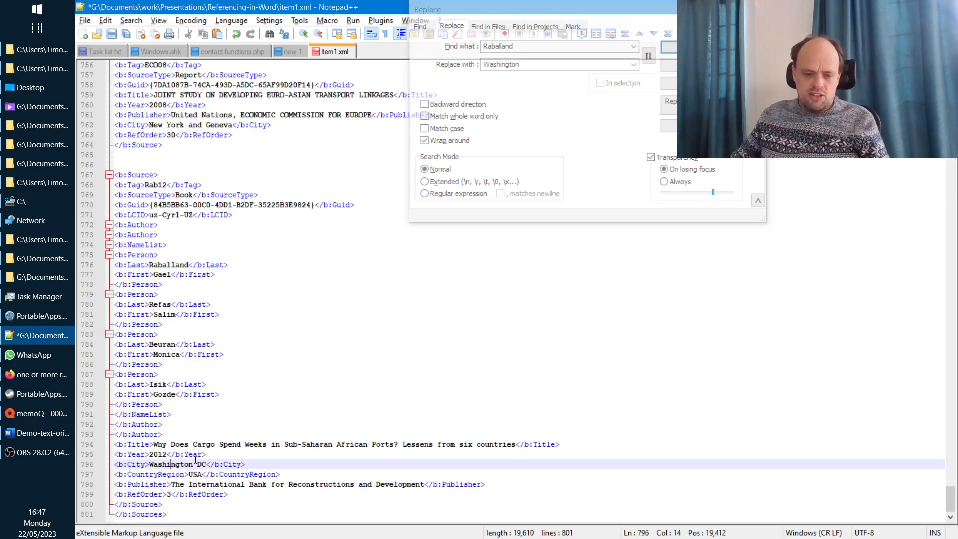
Step: Replace every occurrence of "Washington DC" with "Washington, D.C." in item1.xml, starting from the top of the file
left_click(149, 464)
left_click_drag(150, 463, 206, 464)
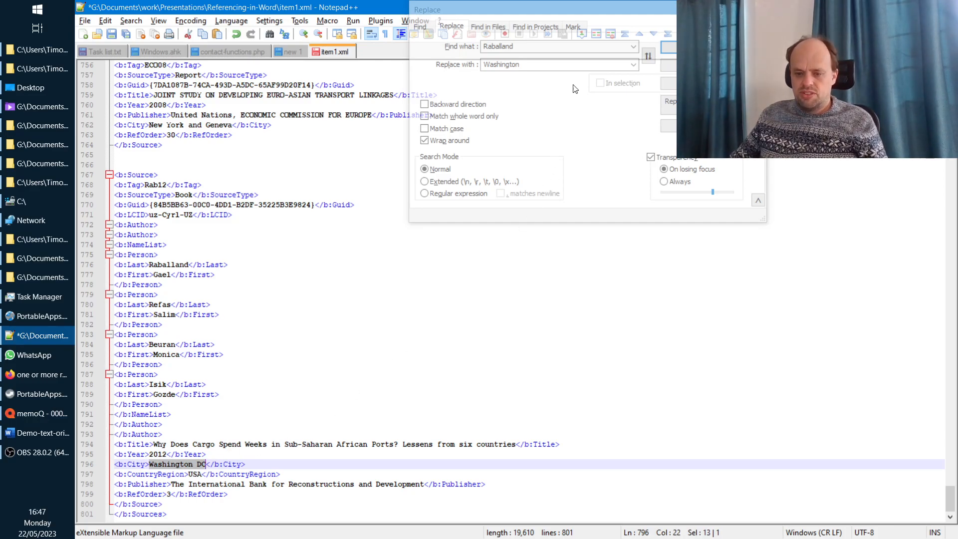
left_click(531, 46)
key("ctrl+a")
key("ctrl+v")
key("Tab")
key("ctrl+v")
type(",")
key("BackSpace")
type(", D")
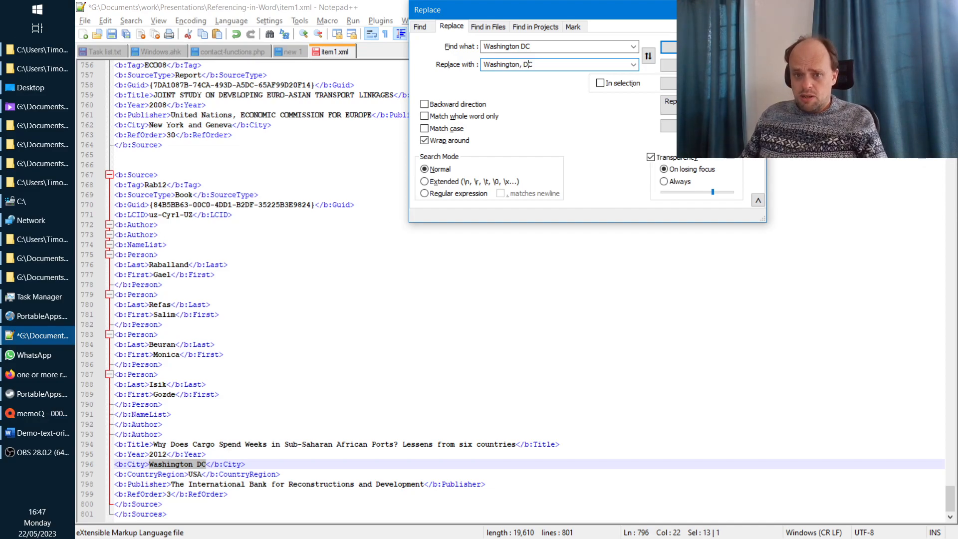
type(".C.")
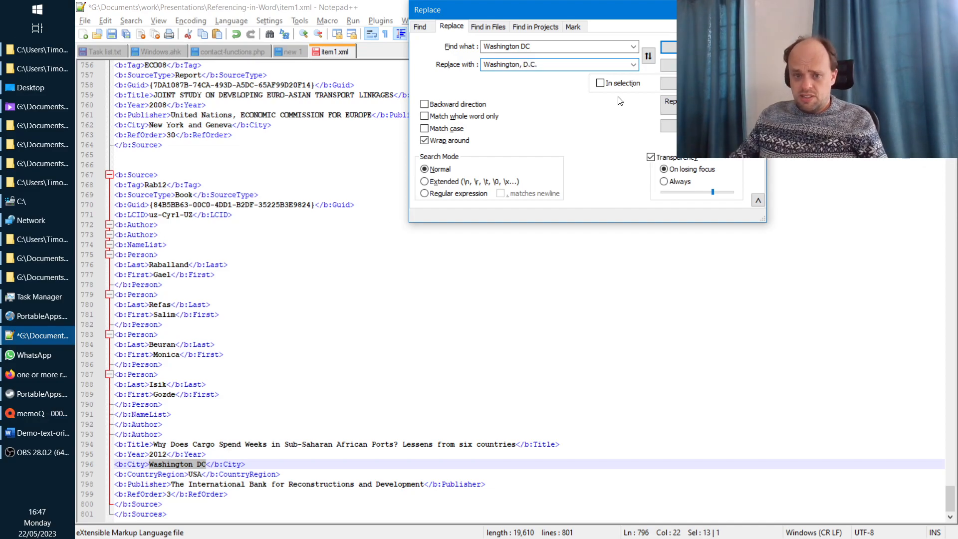
left_click(370, 350)
key("ctrl+Home")
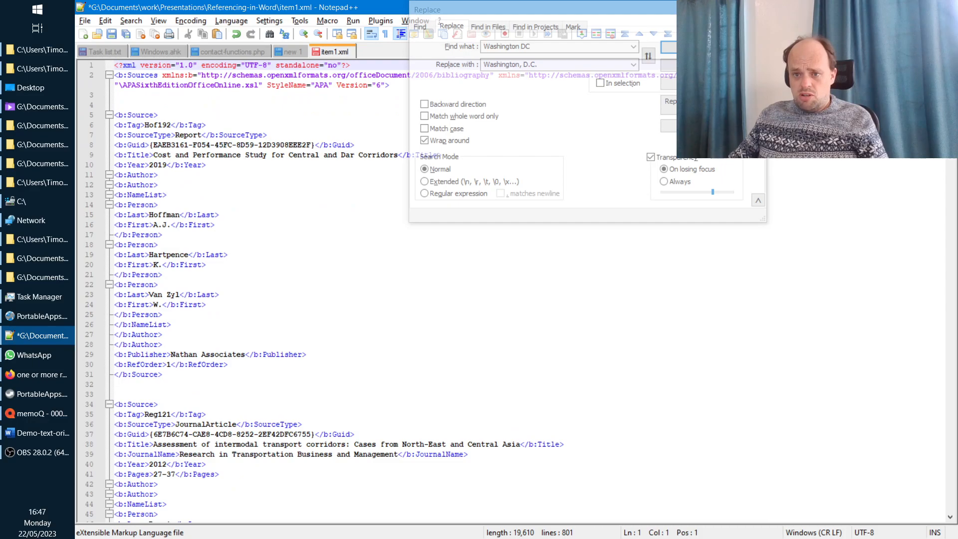
left_click(669, 84)
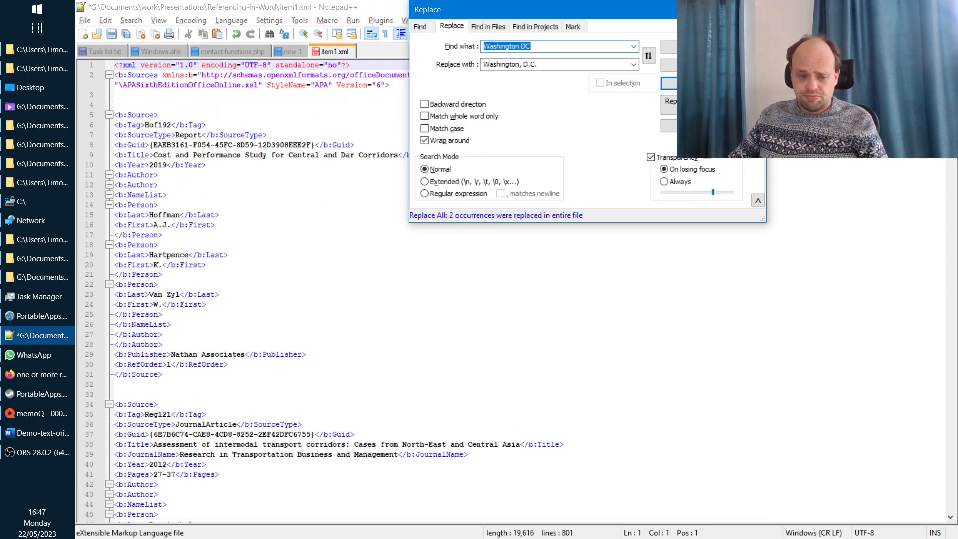
Step: Look through the sources for page ranges without an en dash and inspect the spaced hyphen in 1877 - 1885
key("Escape")
scroll(358, 261, "down", 10)
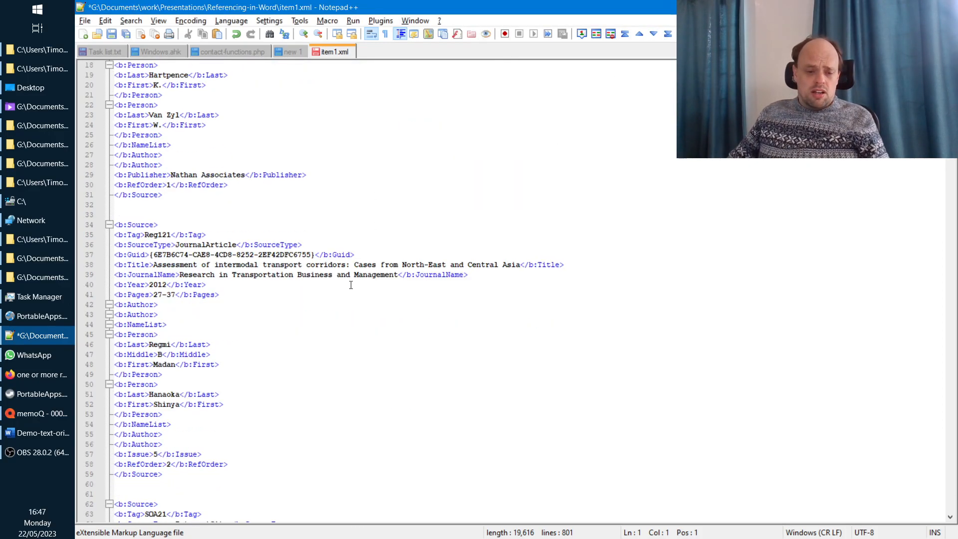
scroll(358, 261, "down", 2)
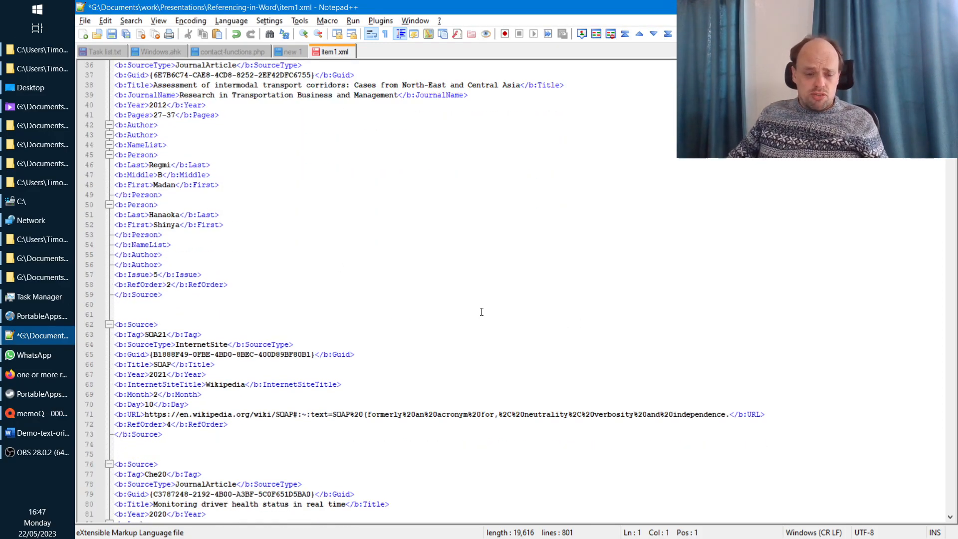
scroll(485, 309, "down", 20)
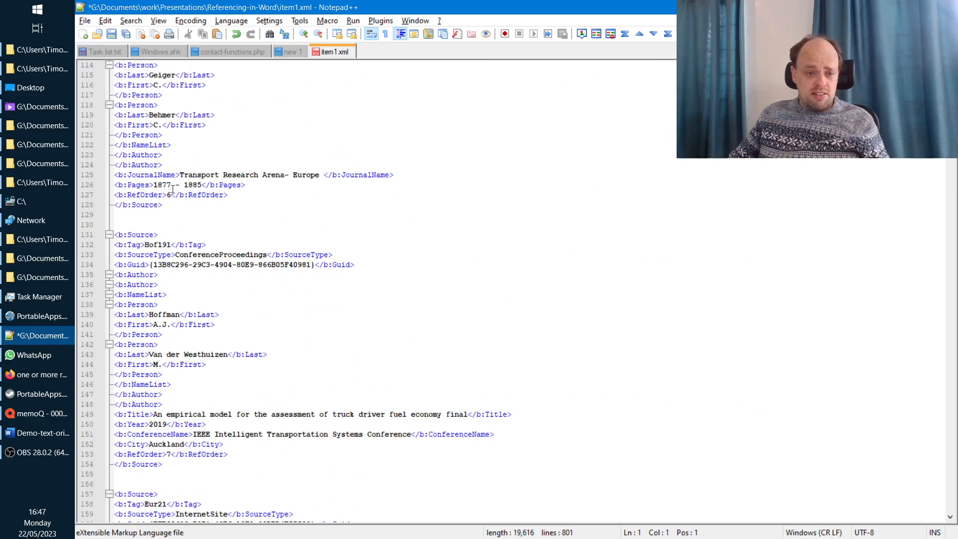
left_click(171, 185)
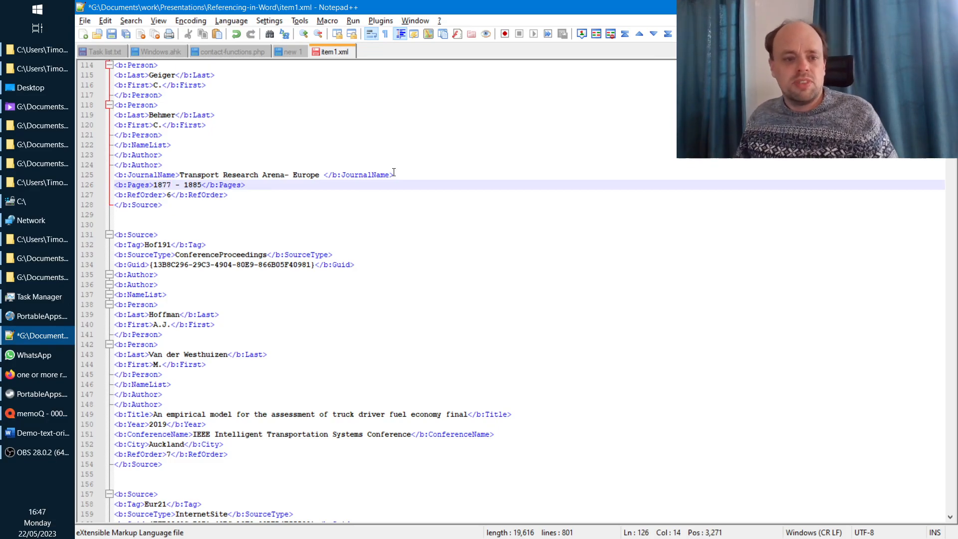
key("shift+Right")
key("shift+Right")
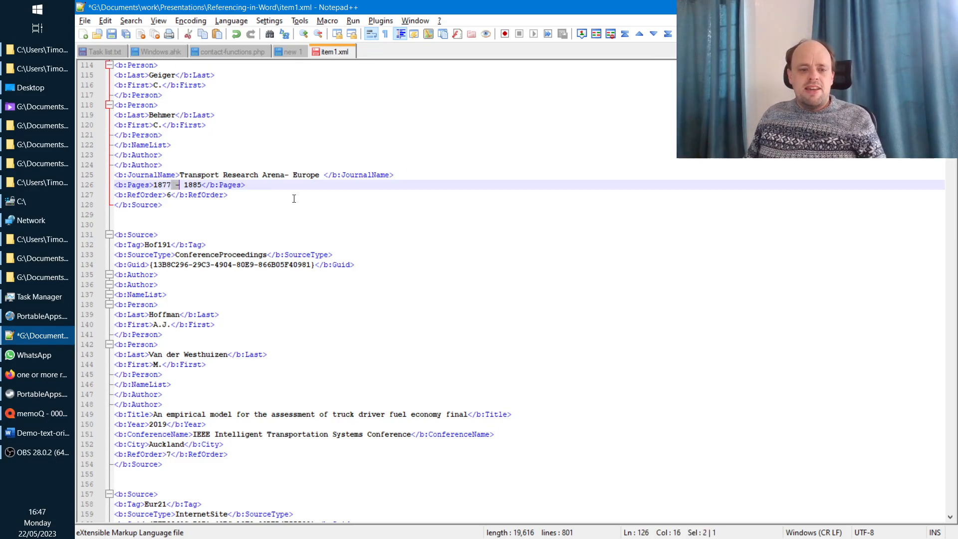
key("shift+Right")
key("Left")
key("Right")
Step: Replace all spaced page-range hyphens using the regular expression (<b:Pages>\d+) - with a space on each side of the hyphen, and the replacement $1–
key("ctrl+h")
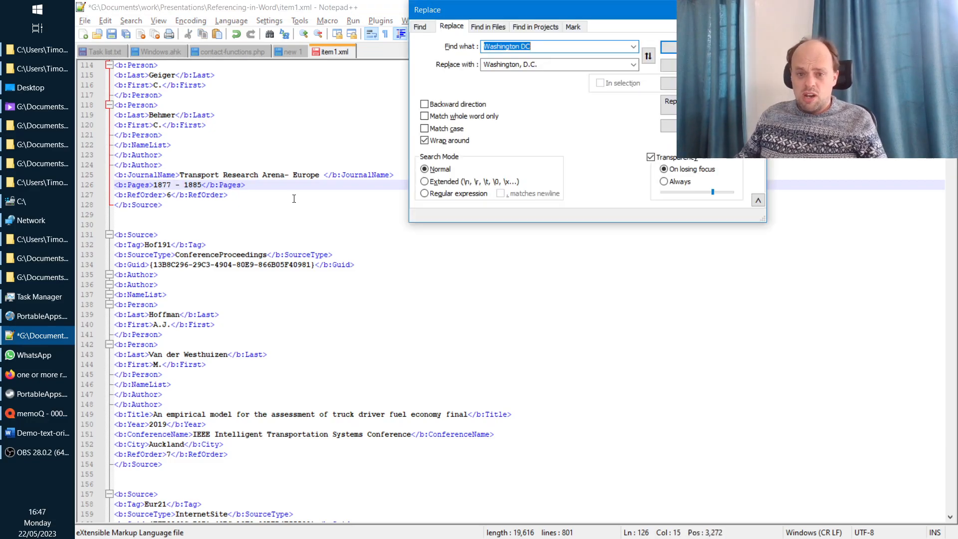
left_click(450, 198)
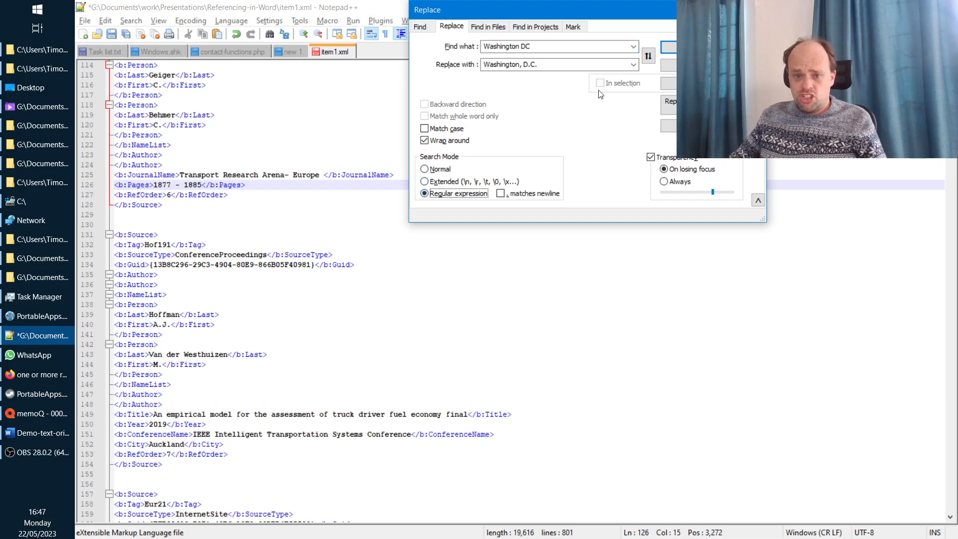
left_click(633, 47)
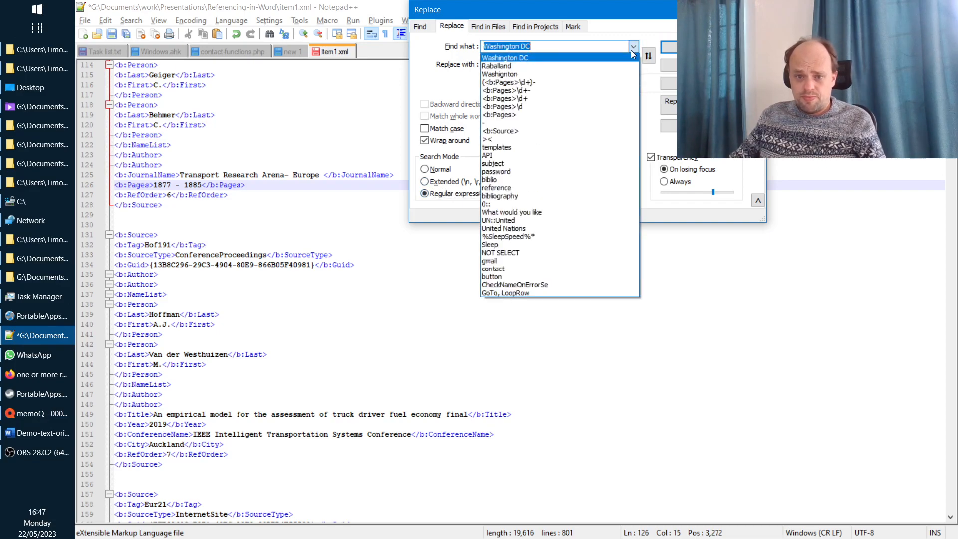
left_click(614, 81)
left_click(536, 47)
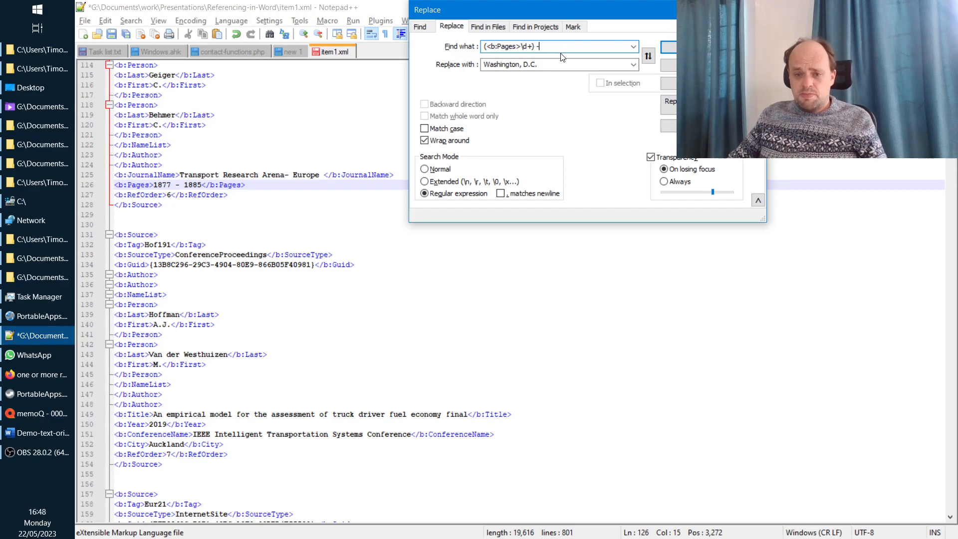
left_click(632, 64)
left_click(597, 98)
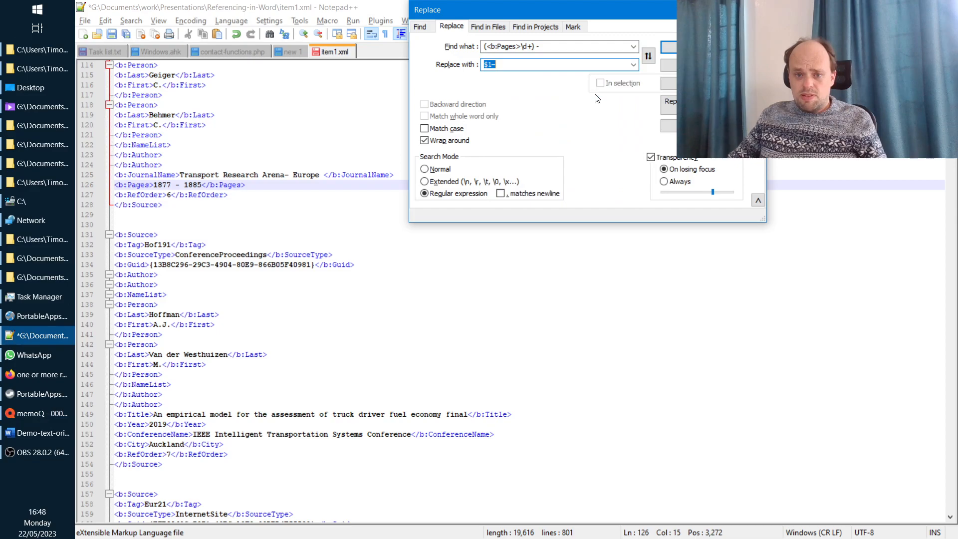
left_click(512, 67)
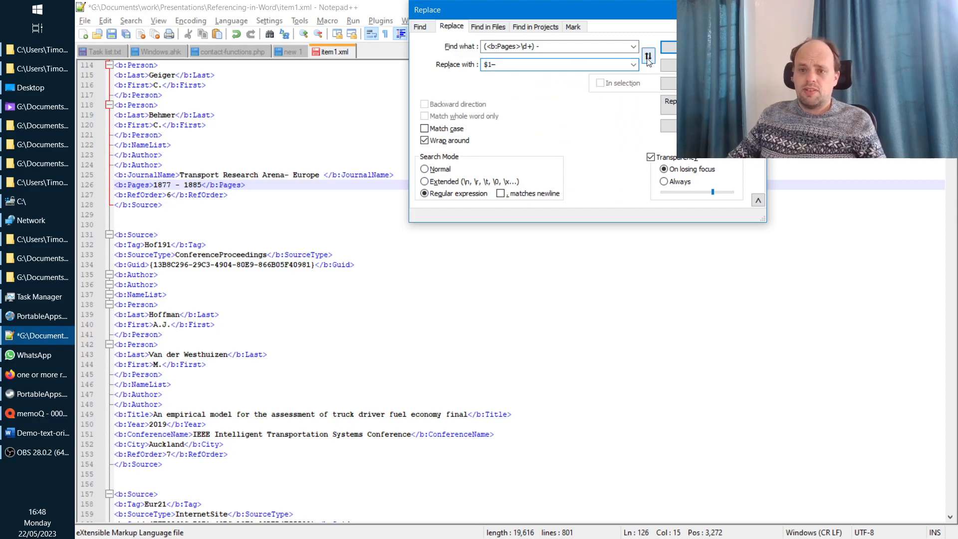
left_click(670, 83)
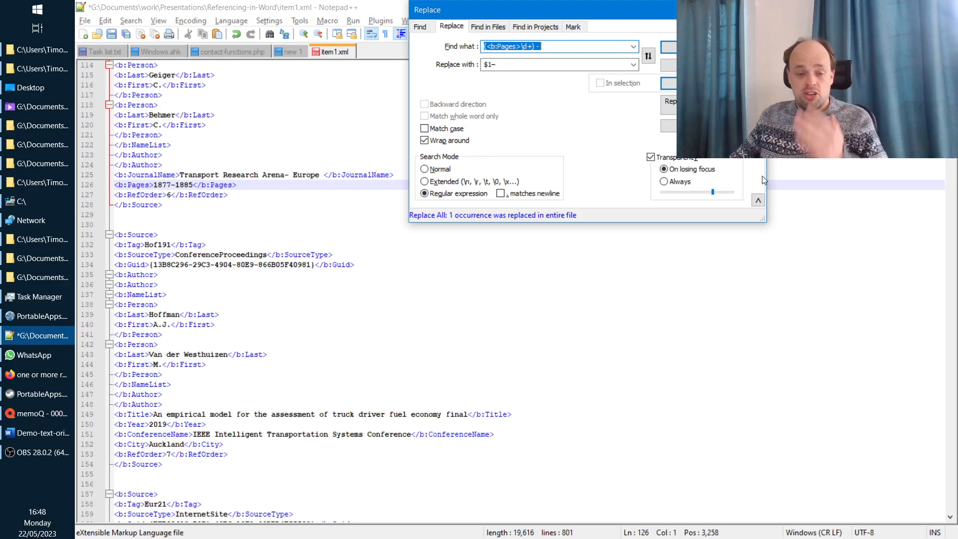
Step: Search for page numbers not followed by an en dash, using the regular expression (<b:Pages>\d+)[^–]
left_click(534, 46)
key("shift+End")
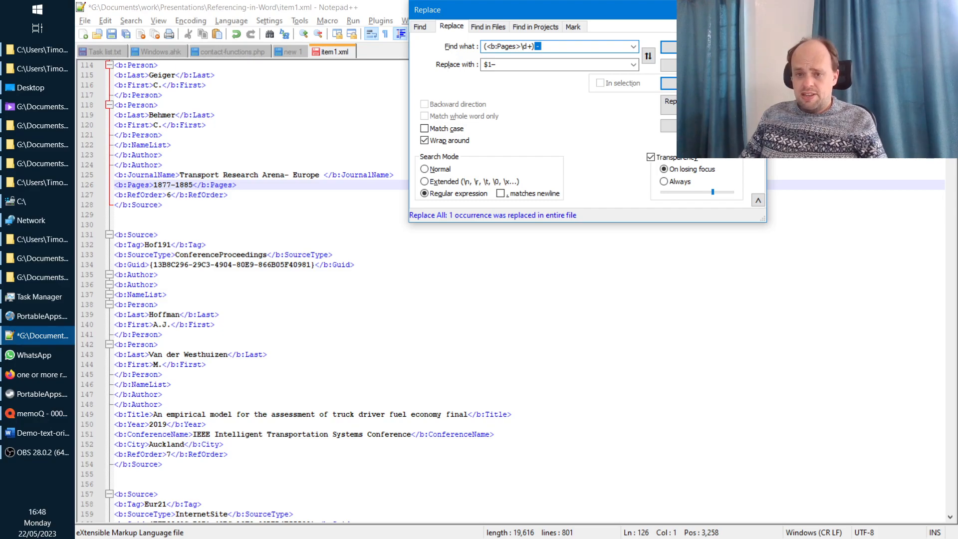
type("[")
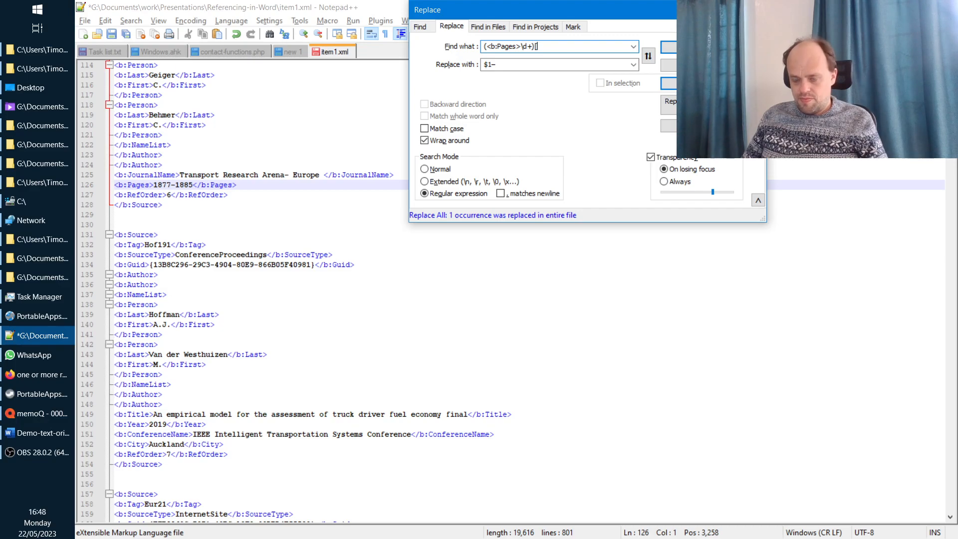
type("^^")
key("BackSpace")
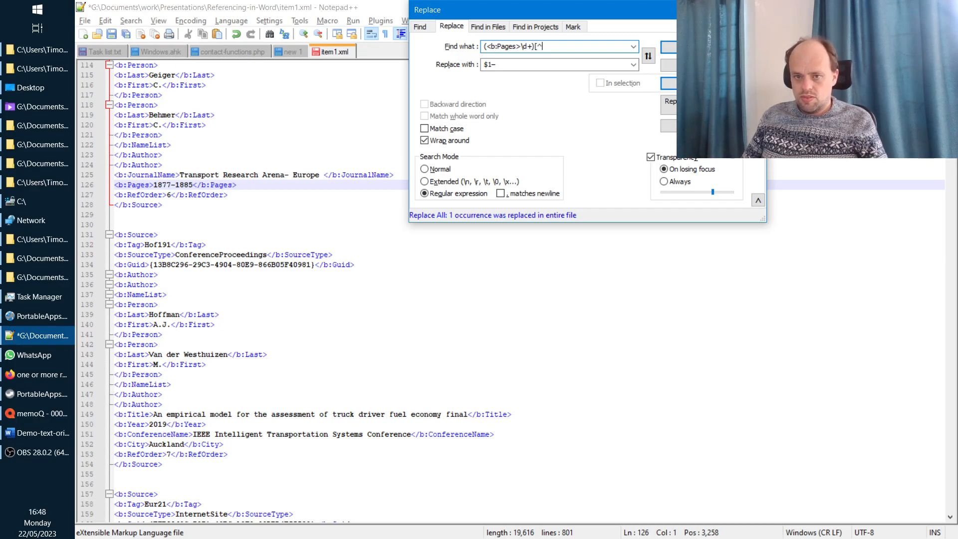
type("-]")
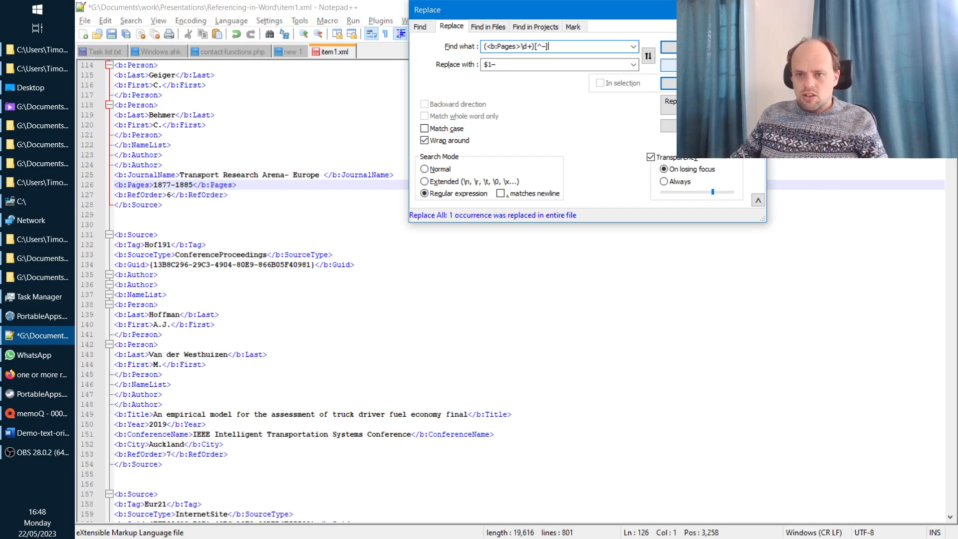
key("Return")
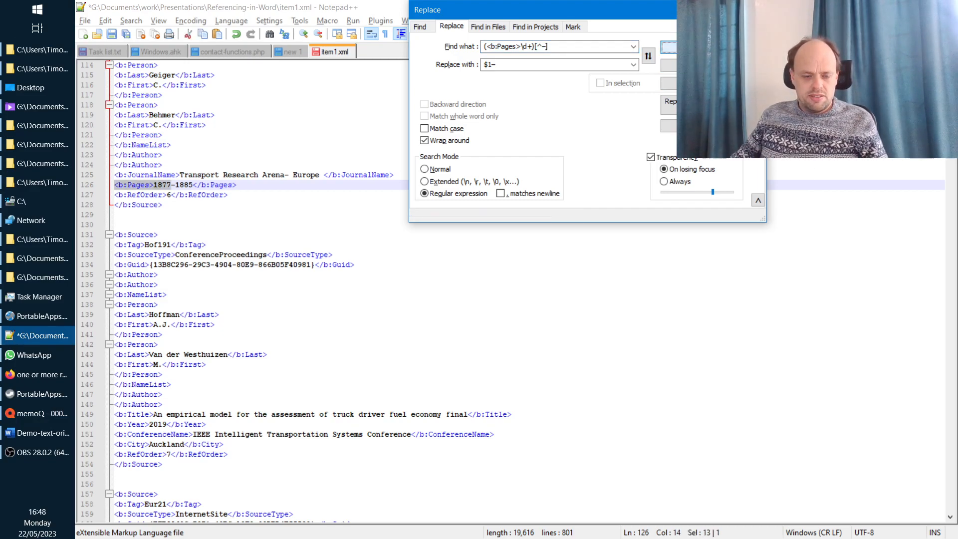
Step: Change the negation in the page-range search to an exclamation mark, giving (<b:Pages>\d+)[!–], and find the next match
triple_click(544, 48)
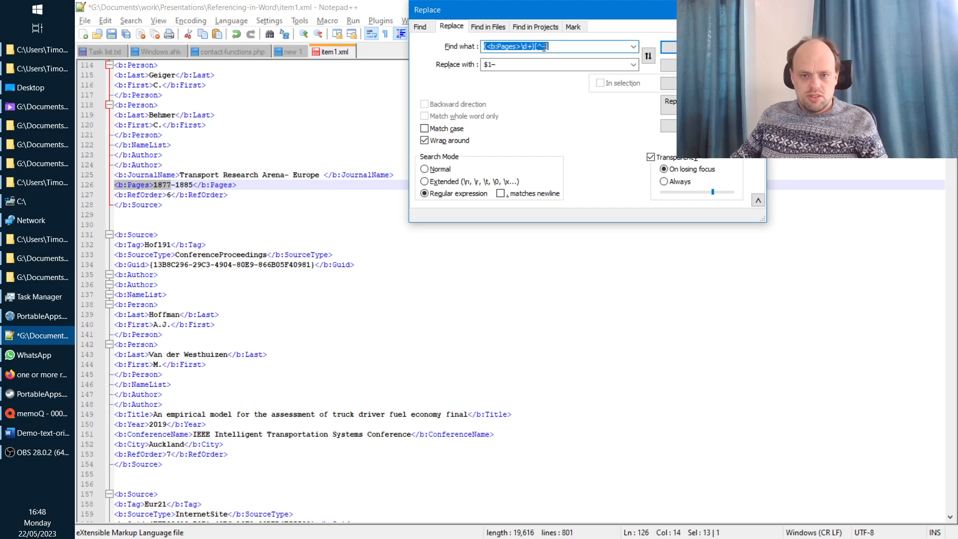
left_click(544, 47)
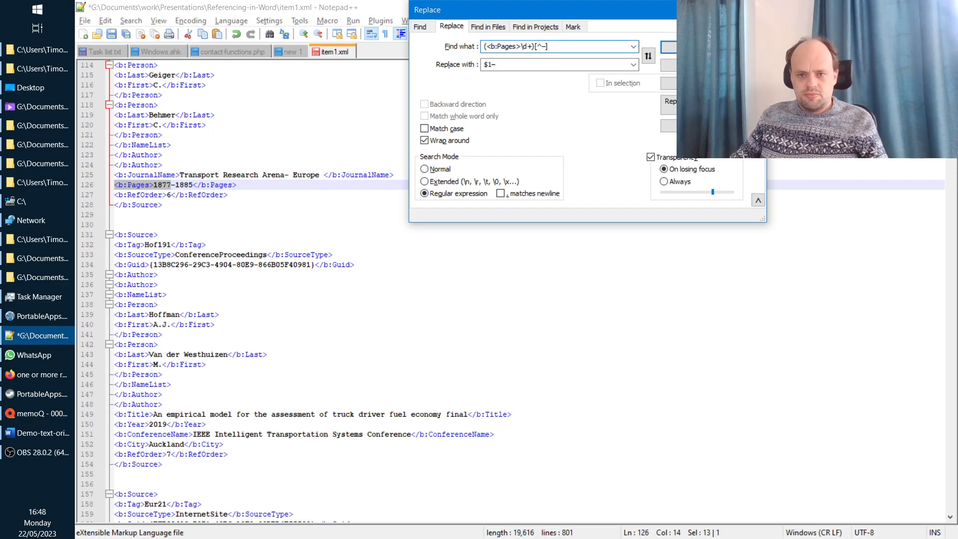
key("BackSpace")
type("!")
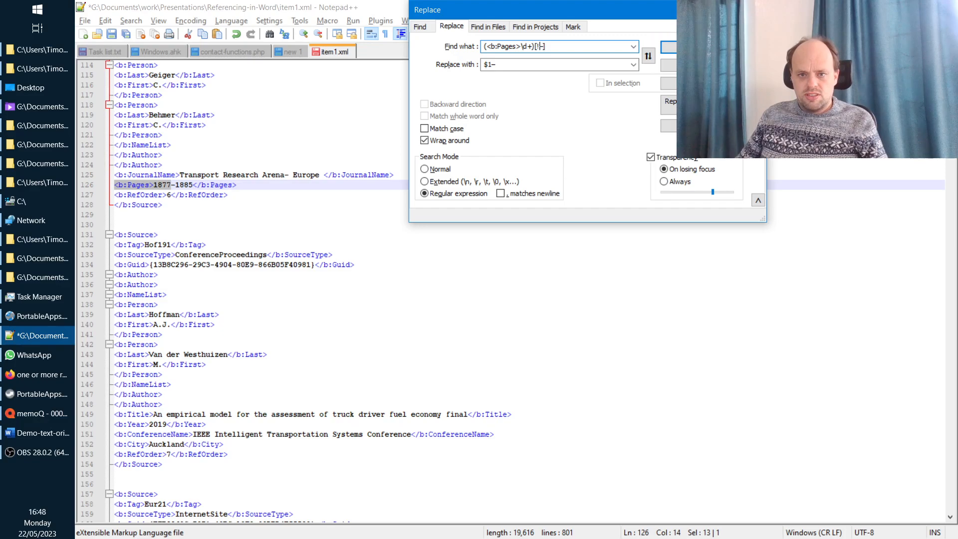
key("Return")
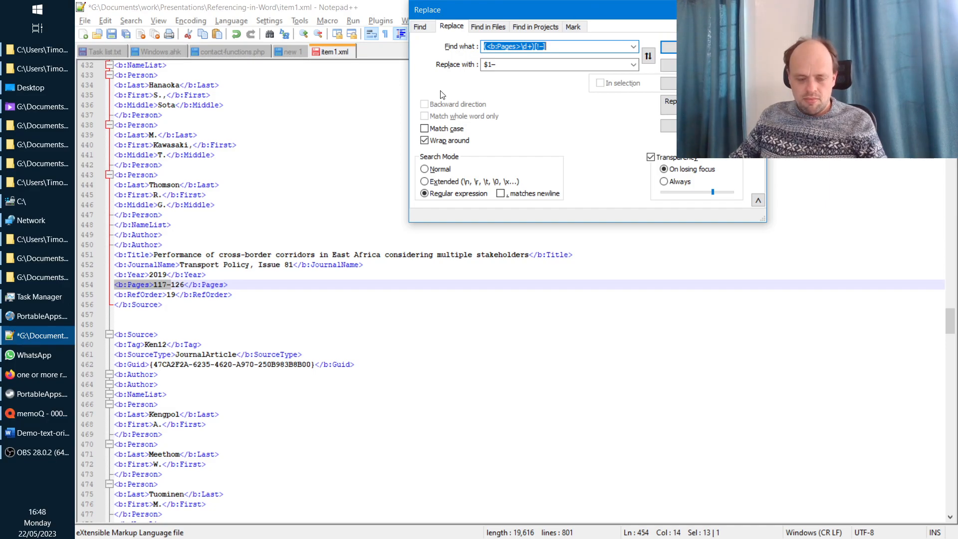
Step: Review the page ranges and other fields in the sources below the match, and return to the start of the file
left_click(253, 168)
scroll(300, 229, "down", 6)
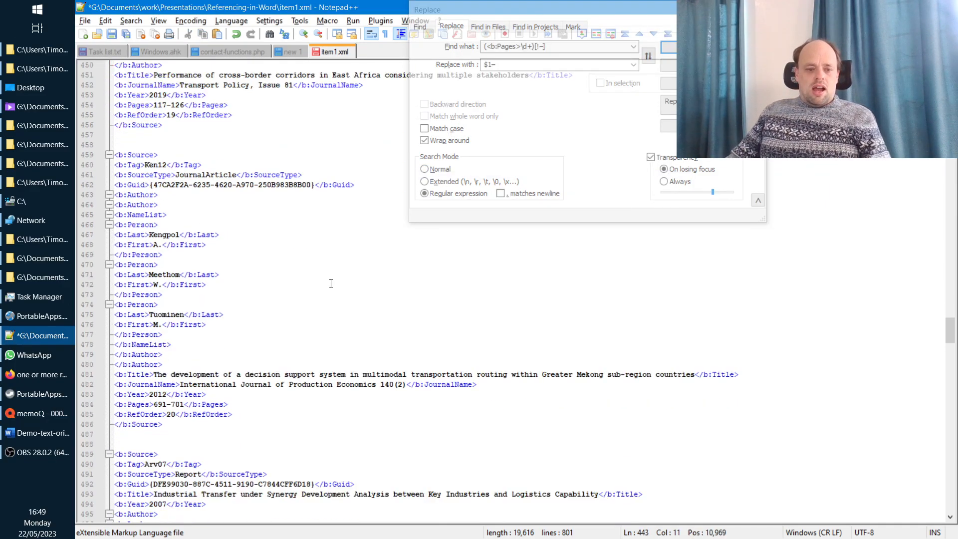
scroll(330, 279, "down", 20)
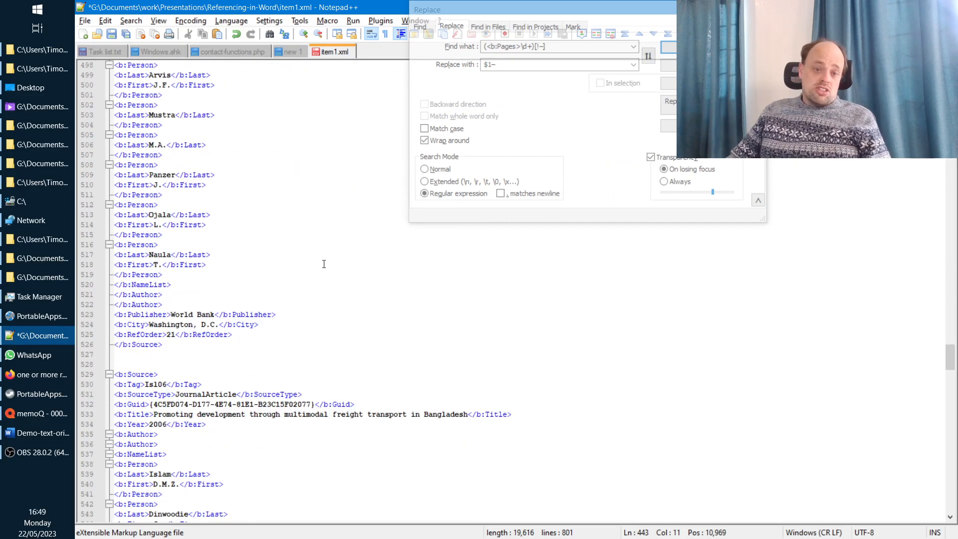
scroll(329, 209, "down", 6)
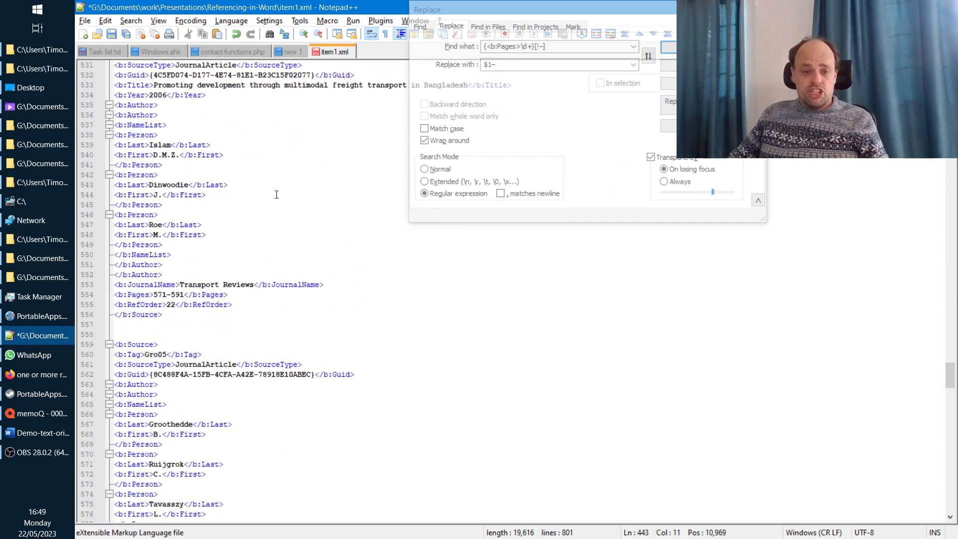
scroll(275, 202, "up", 6)
scroll(274, 202, "up", 1)
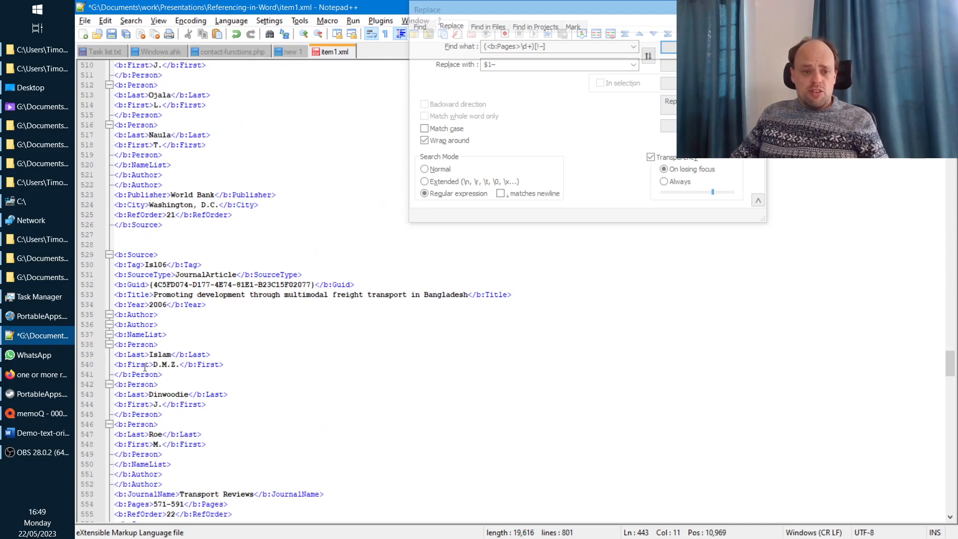
scroll(193, 267, "up", 3)
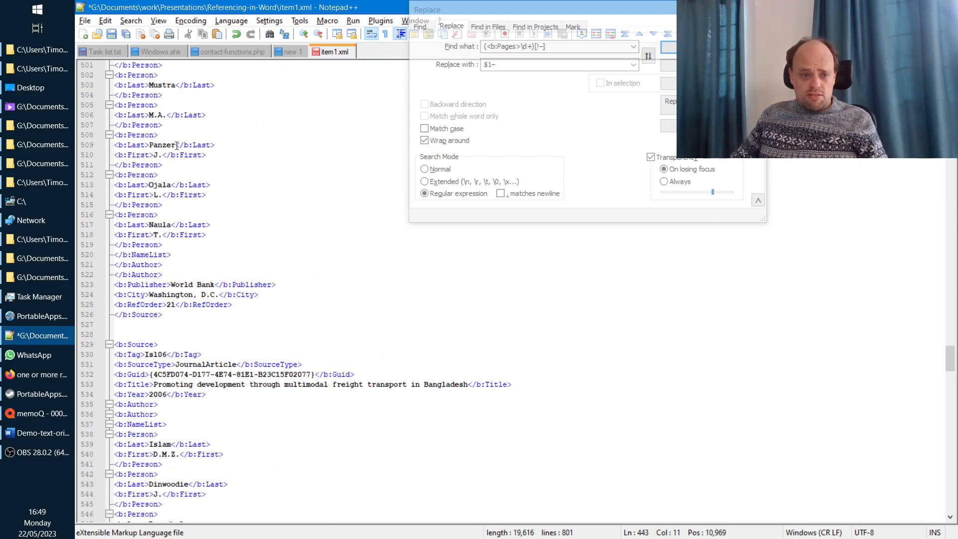
scroll(190, 330, "up", 8)
left_click(189, 331)
key("ctrl+Home")
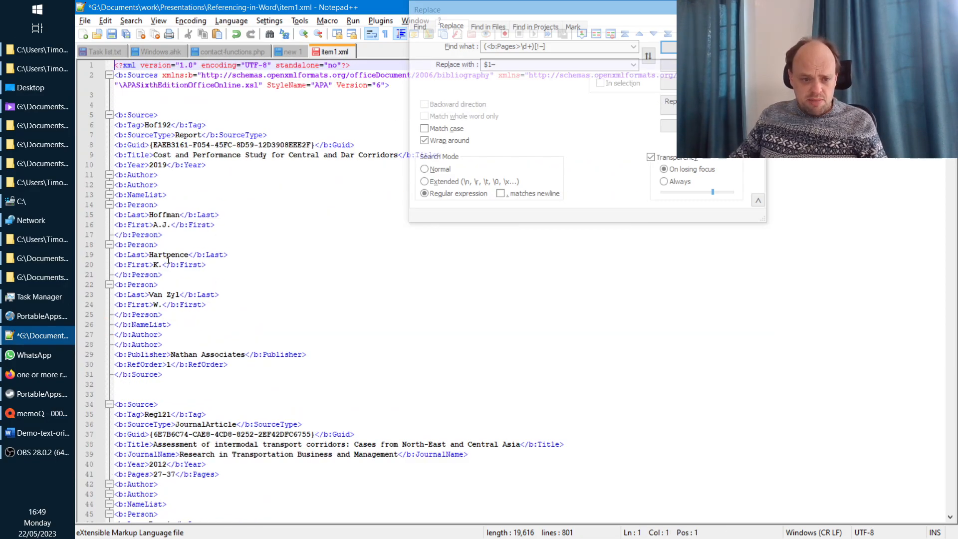
Step: Compare the b:First lines of the first two sources, one using an initial and the other a full first name
scroll(169, 258, "down", 3)
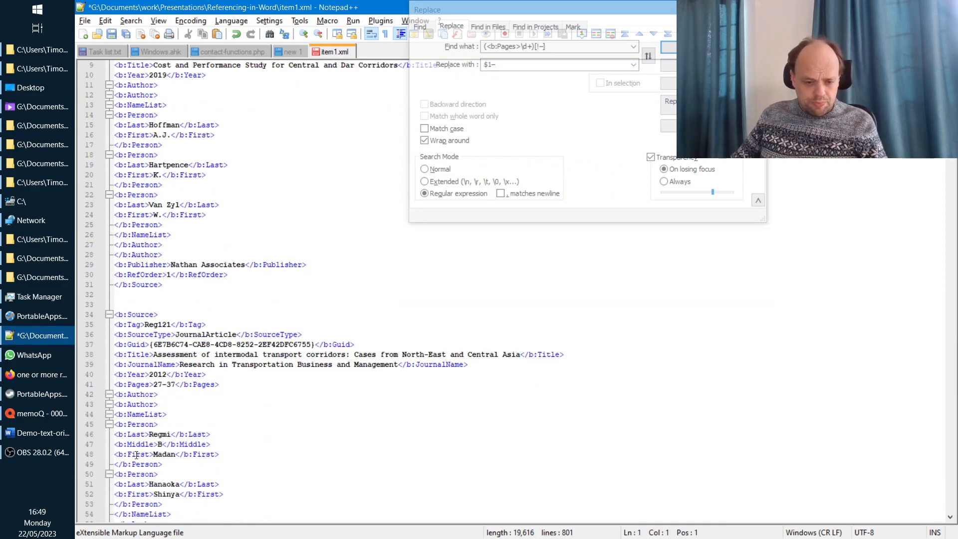
left_click_drag(113, 455, 228, 450)
left_click_drag(211, 174, 114, 176)
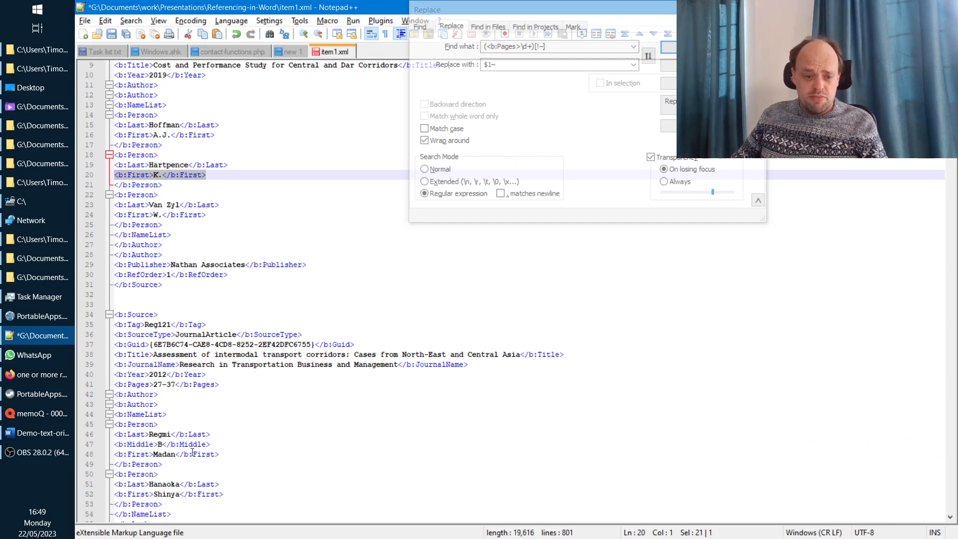
left_click(158, 454)
key("Left")
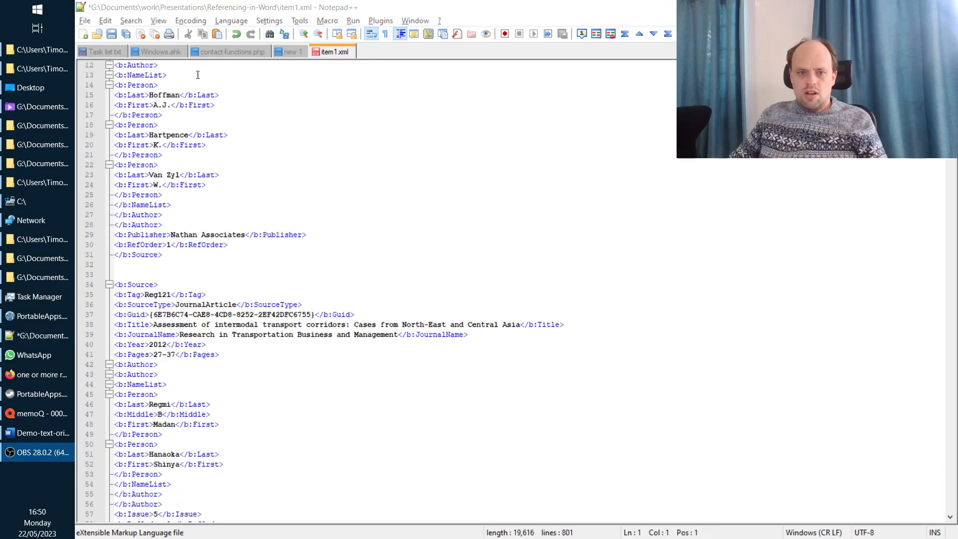
Step: Set the find-and-replace search pattern to the regular expression (<b:First>[A-Z])\w+(</b:First>), capturing the opening tag with initial and the closing tag
left_click(462, 9)
key("ctrl+h")
type("<b:First>([A-Z])\\w+</b:First>")
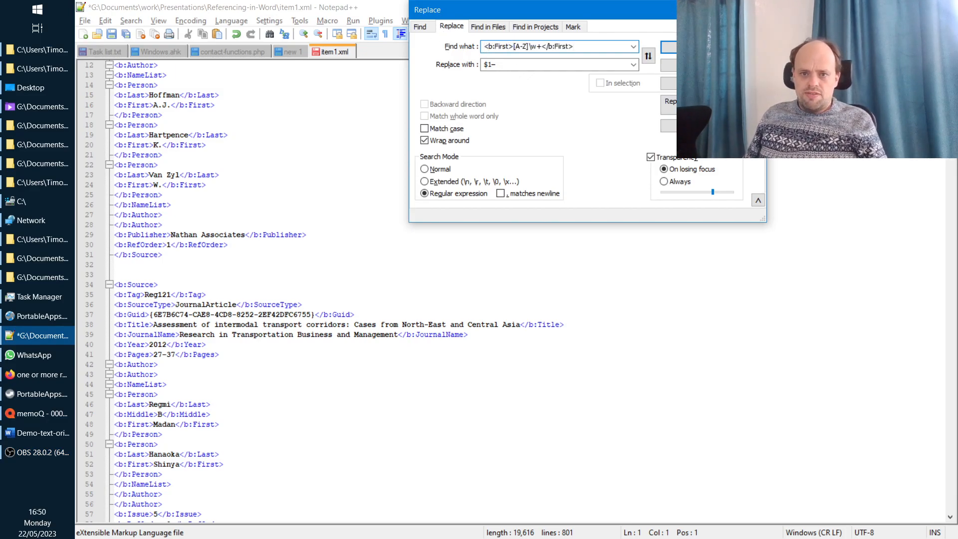
left_click_drag(530, 47, 541, 46)
left_click(541, 46)
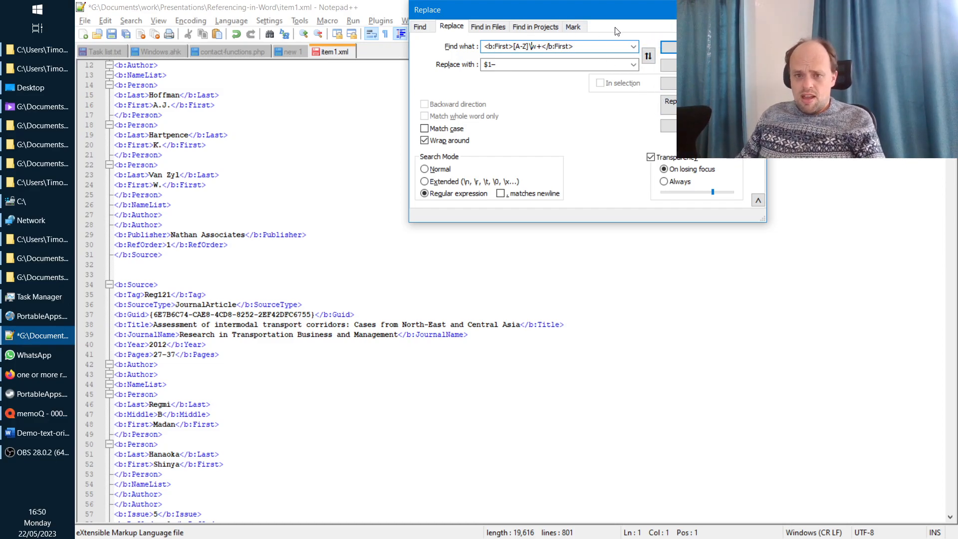
key("Right")
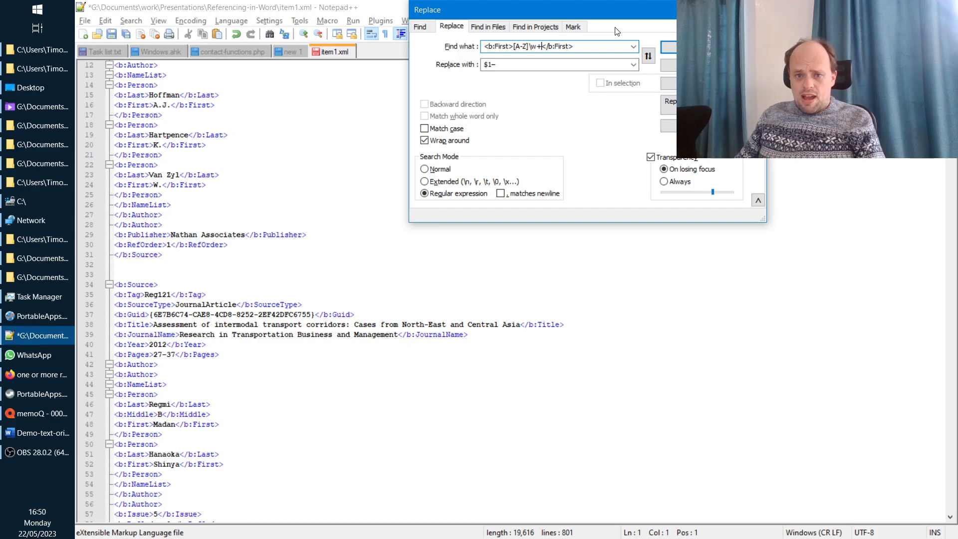
type(")")
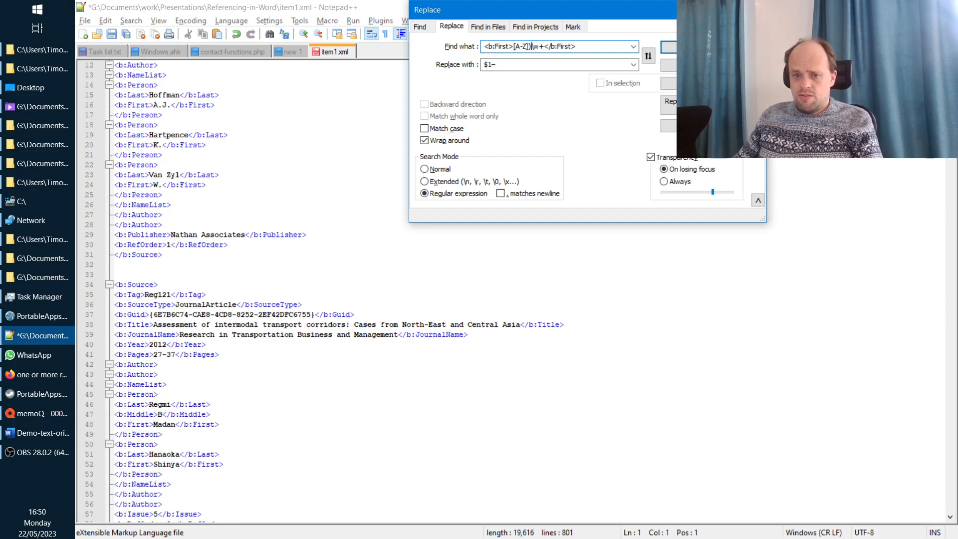
type("(")
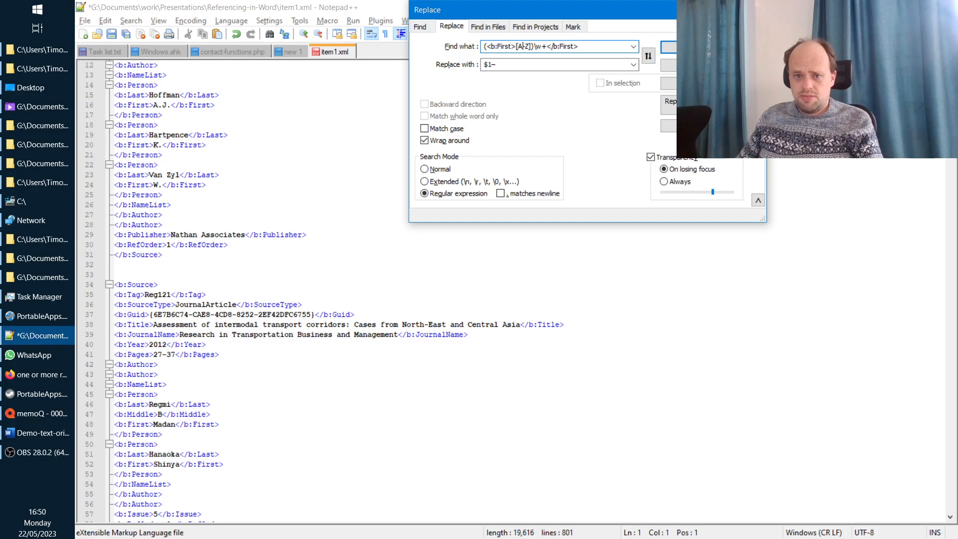
key("Right")
key("Right")
key("Right")
type("(")
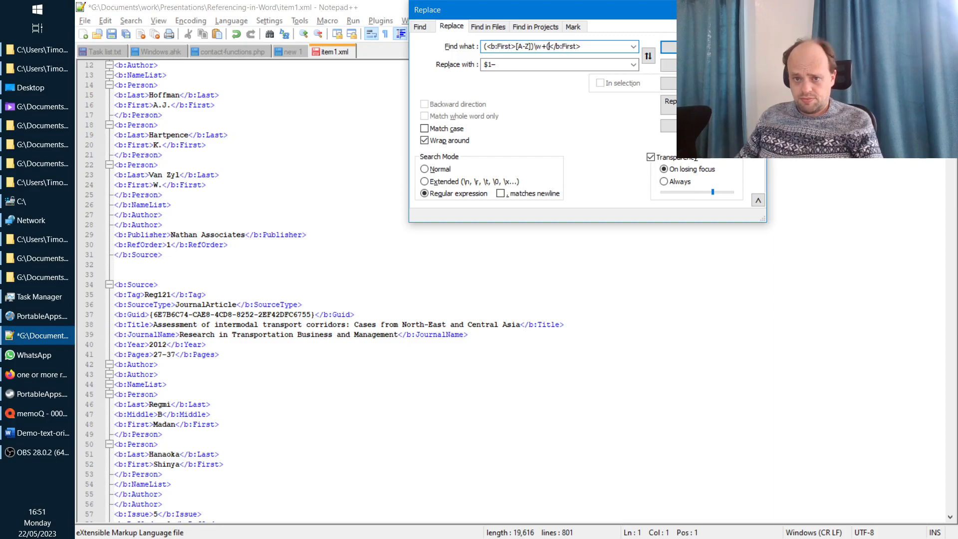
Step: Replace all full first names with initials throughout the file, using the replacement $1.$2
key("Tab")
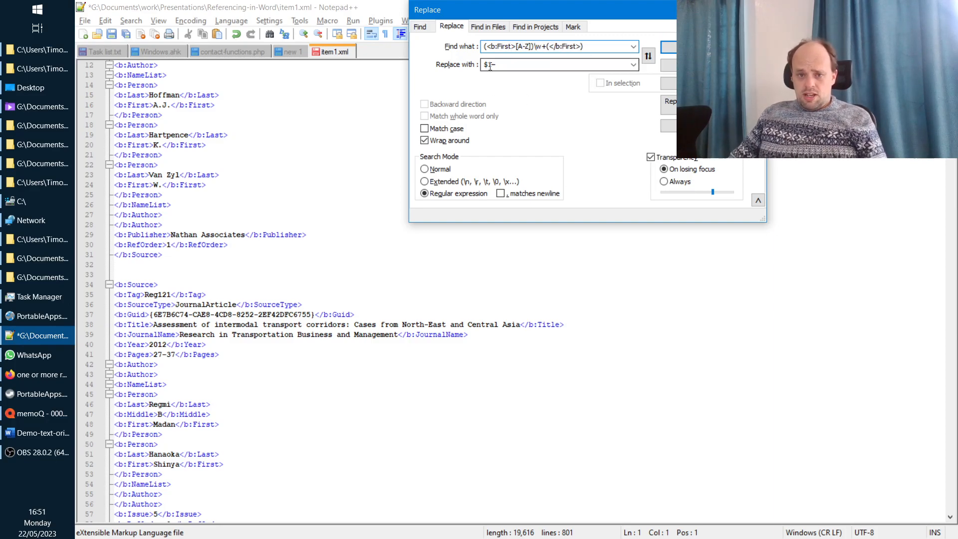
key("Home")
key("Right")
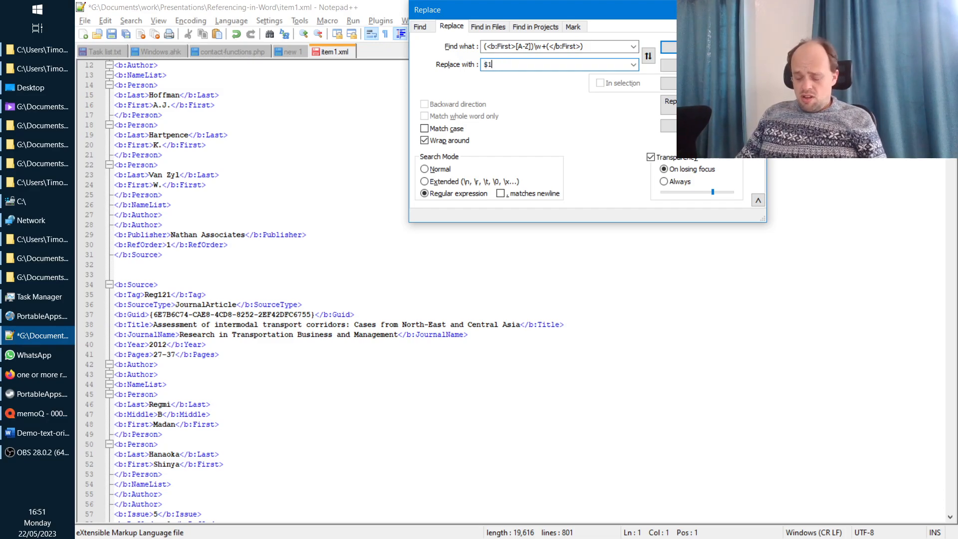
type(".")
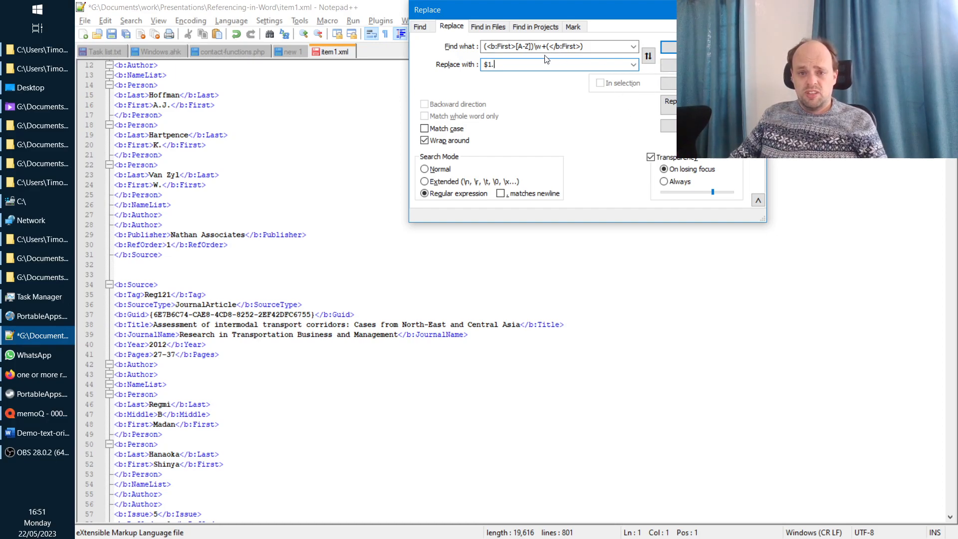
type("$2")
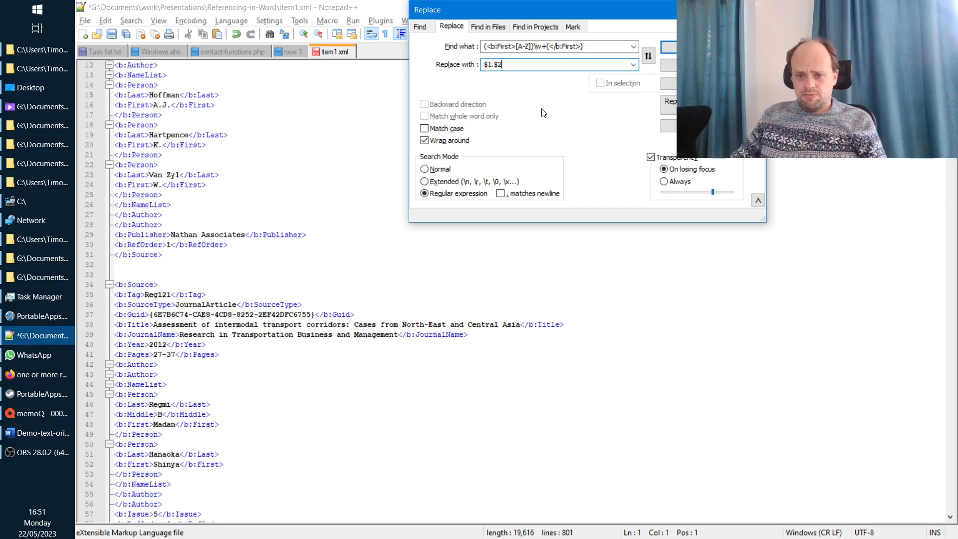
left_click(668, 83)
key("Return")
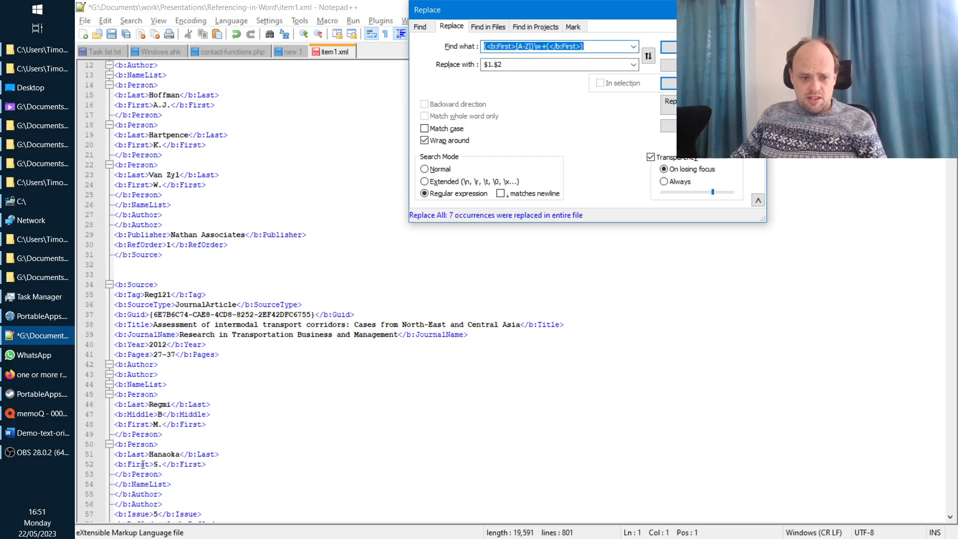
Step: Check an abbreviated first name in the second source, close the Replace dialog and save item1.xml
left_click(160, 465)
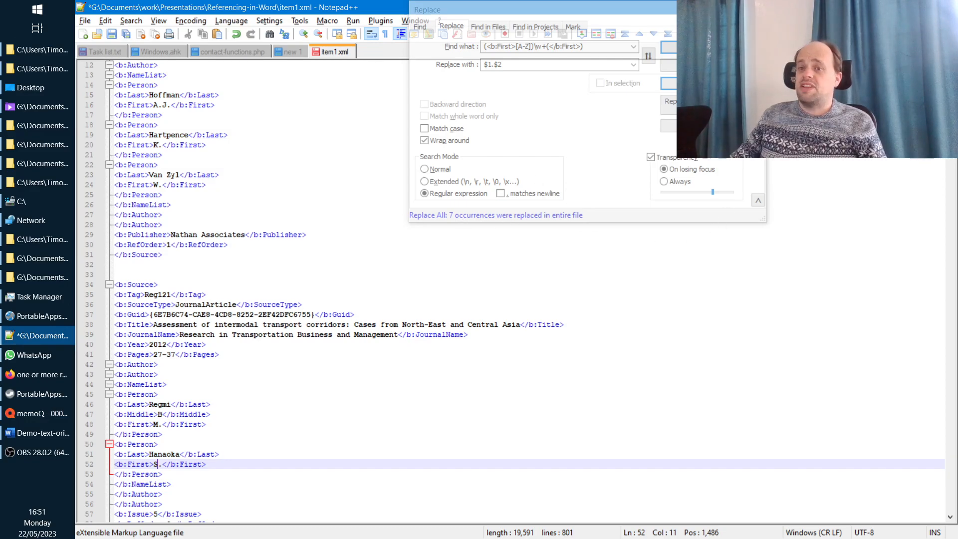
left_click(706, 126)
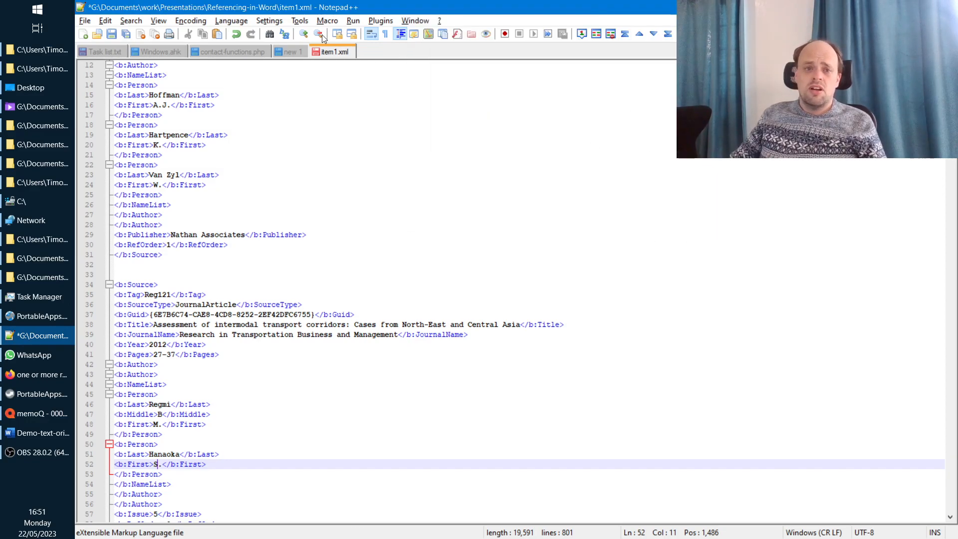
left_click(113, 39)
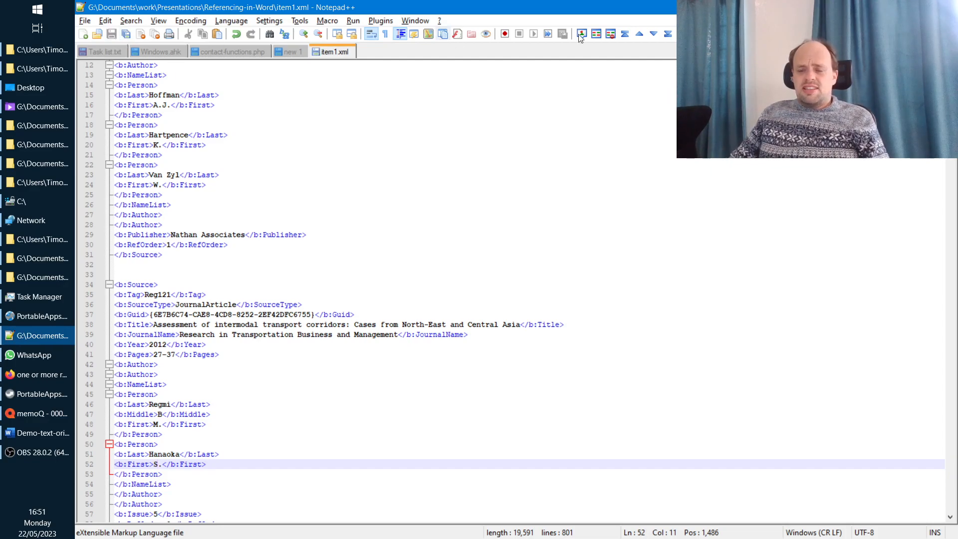
Step: Copy the edited item1.xml into the customXml folder of Demo-text-APA - Copy.zip, replacing the existing file
key("alt+Tab")
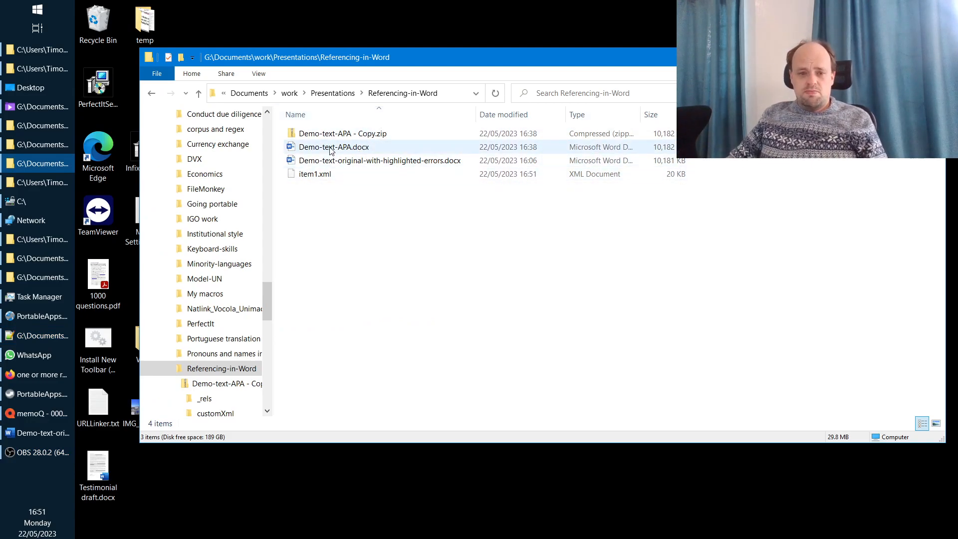
left_click(333, 175)
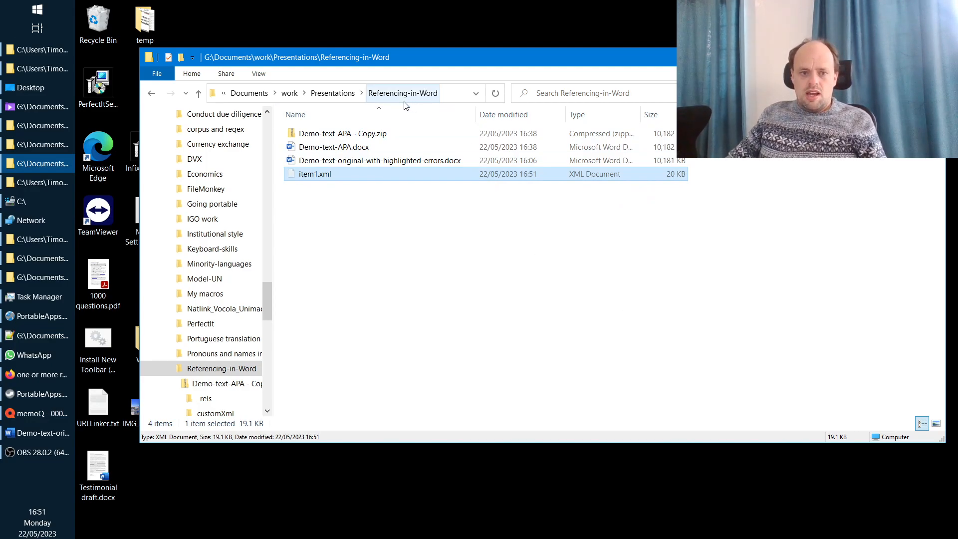
double_click(366, 135)
left_click(331, 147)
double_click(329, 146)
key("ctrl+v")
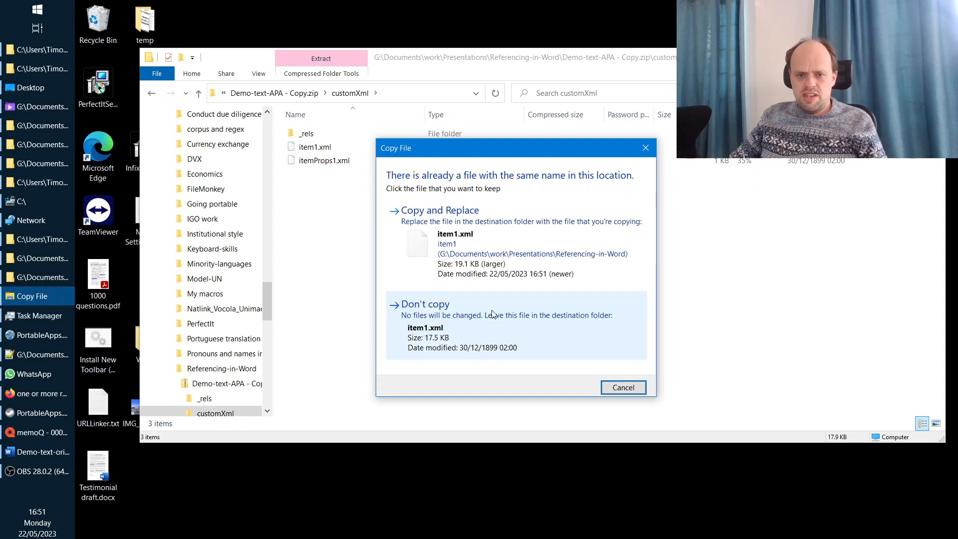
left_click(527, 240)
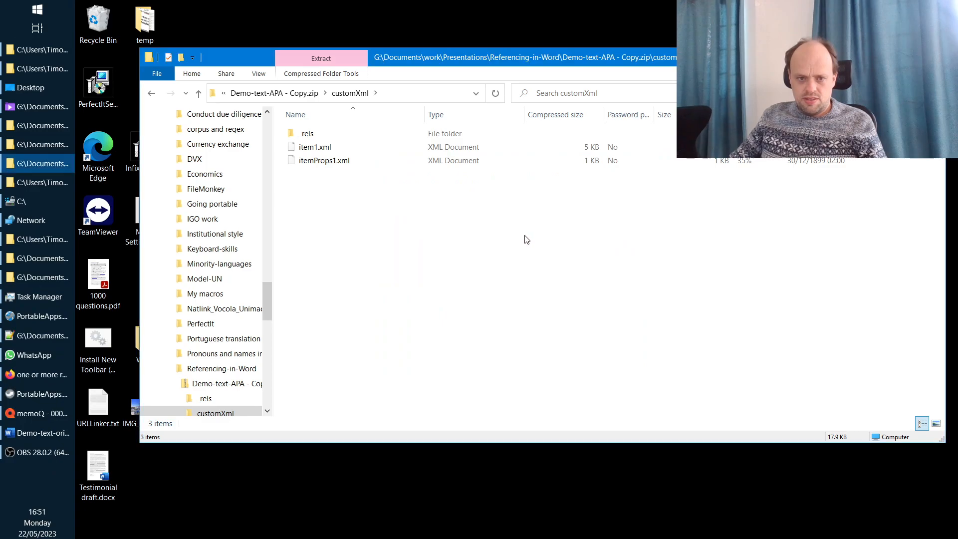
Step: Return to the Referencing-in-Word folder and rename the zip file as Demo-text-APA - Copy.docx, accepting the extension change
key("alt+Up")
key("alt+Up")
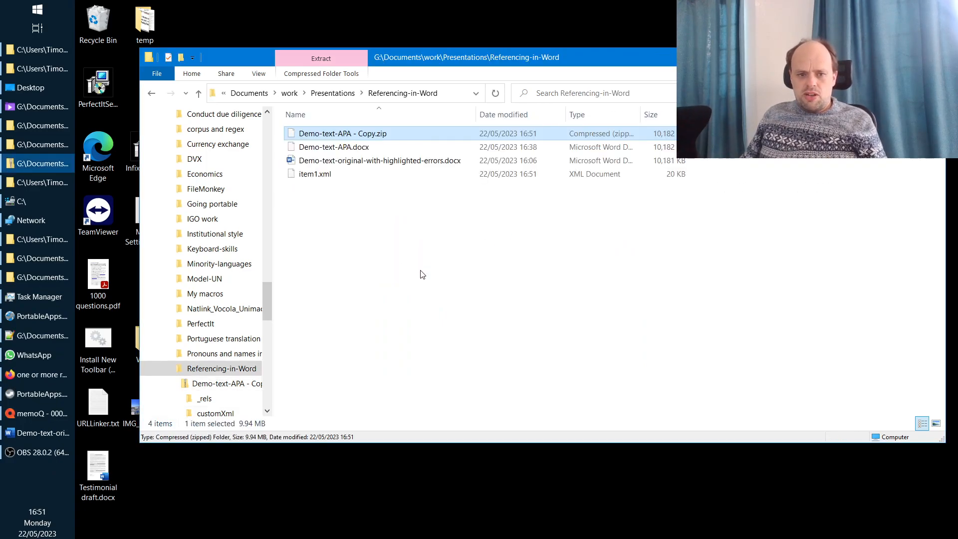
left_click(380, 134)
left_click(380, 133)
key("shift+End")
type("doczx")
key("BackSpace")
key("BackSpace")
type("x")
key("Return")
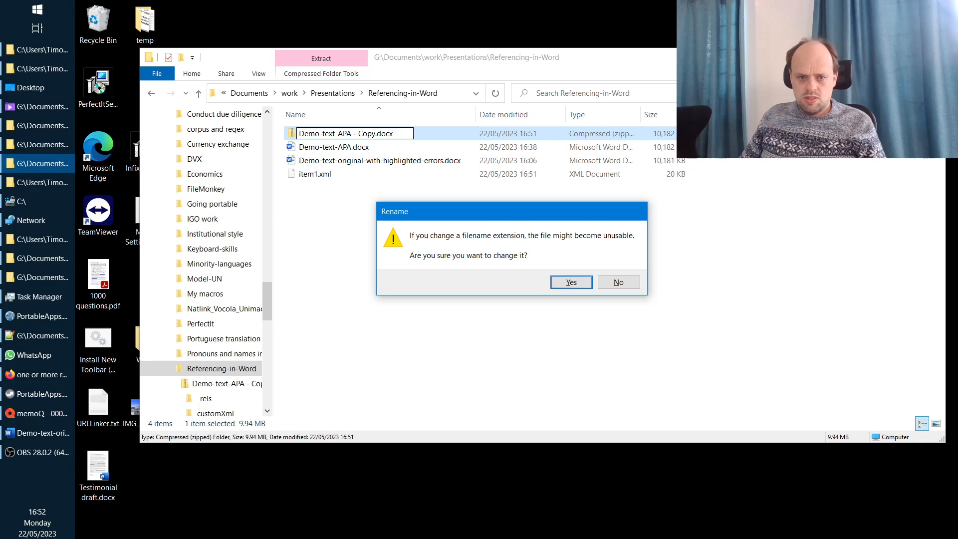
key("Return")
Step: Open the renamed document in Word, recover its contents and go to the bibliography at the end
key("Return")
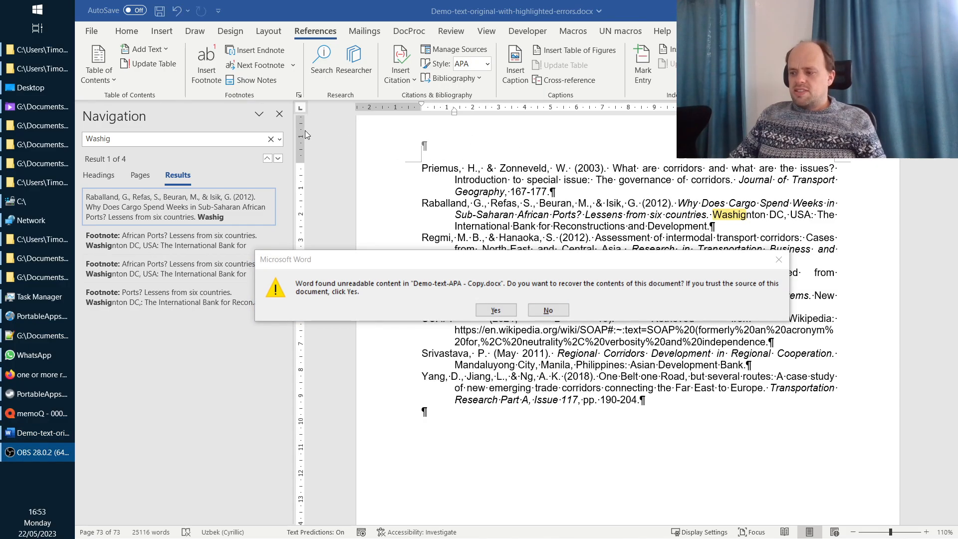
left_click(501, 310)
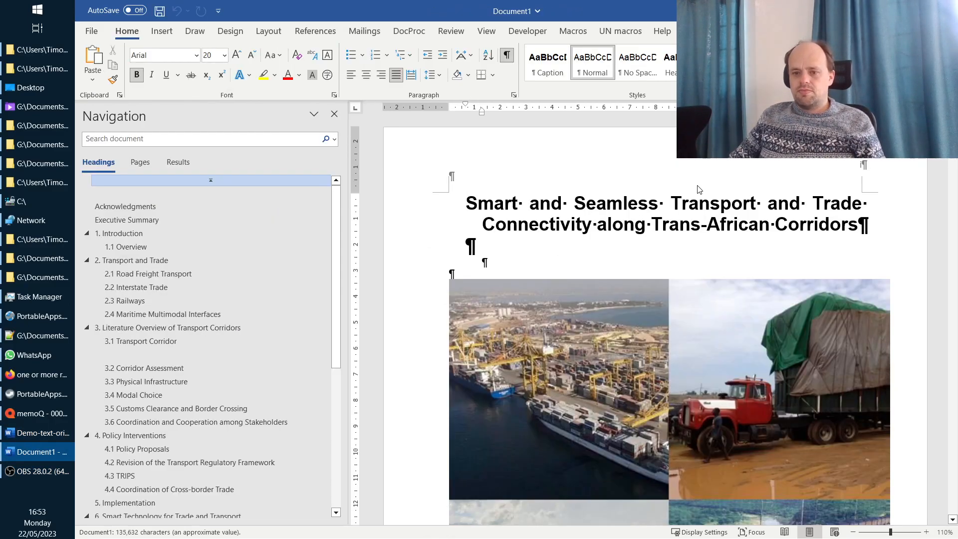
key("ctrl+End")
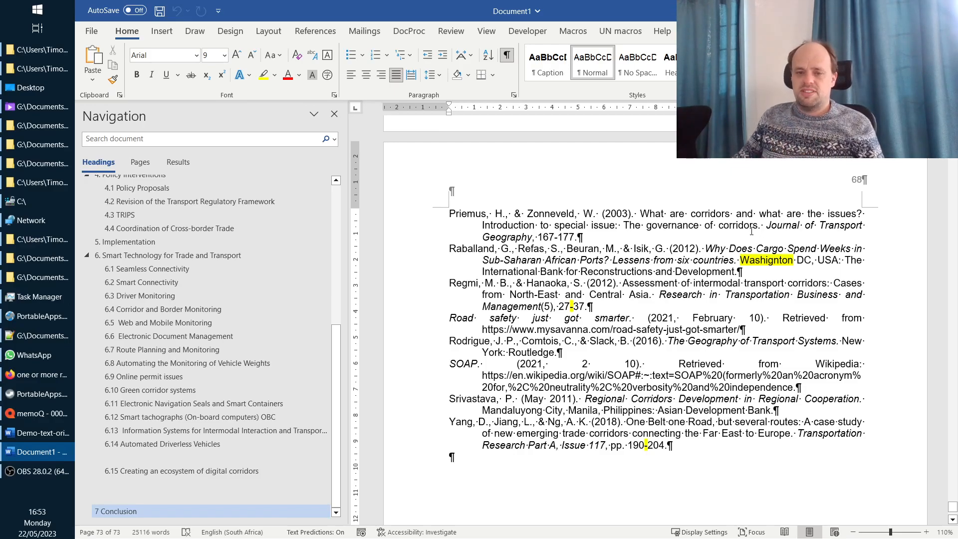
Step: Inspect the City field of the "Why Does Cargo Spend Weeks in Sub-Saharan African Ports?" source in the Source Manager, then close without changes
left_click(315, 31)
left_click(460, 50)
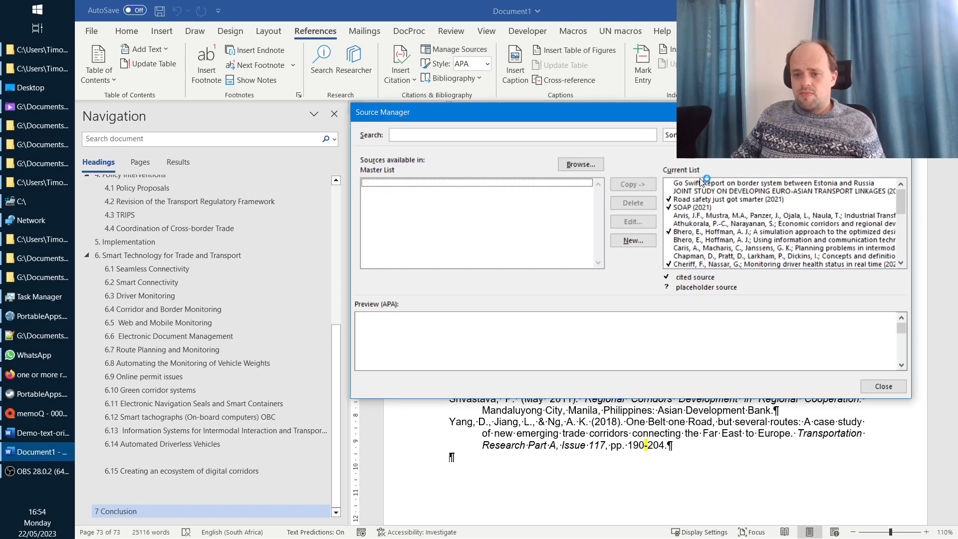
left_click_drag(901, 202, 899, 257)
left_click(756, 233)
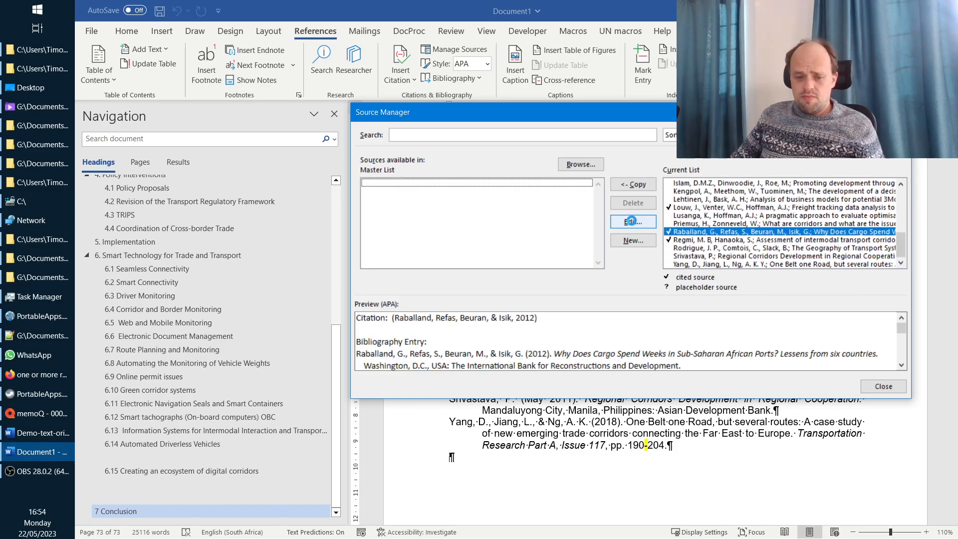
left_click(631, 222)
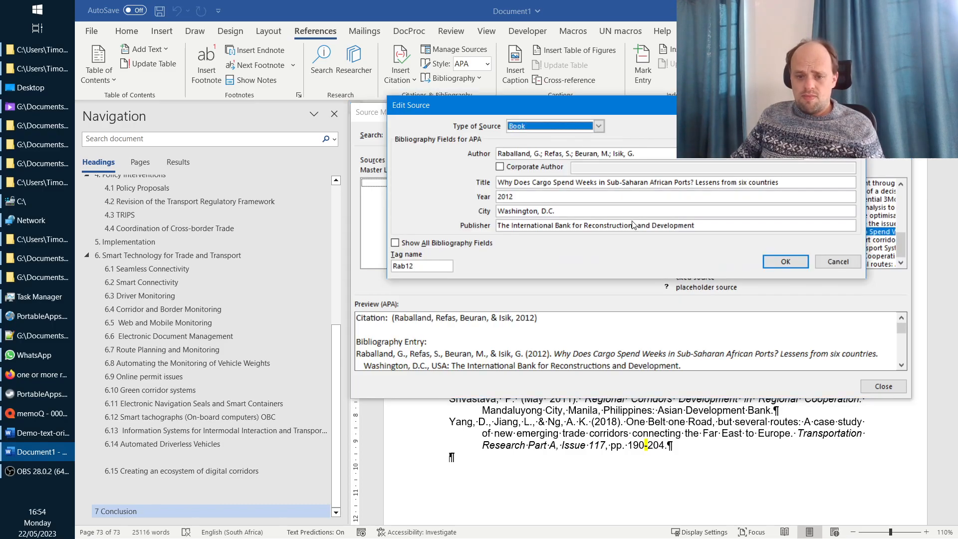
left_click(540, 212)
left_click_drag(539, 211, 439, 212)
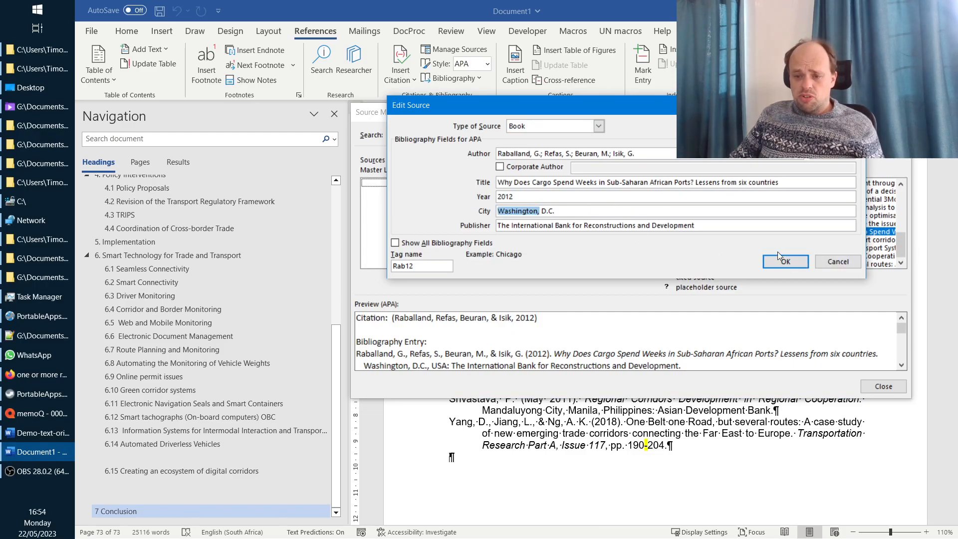
left_click(836, 264)
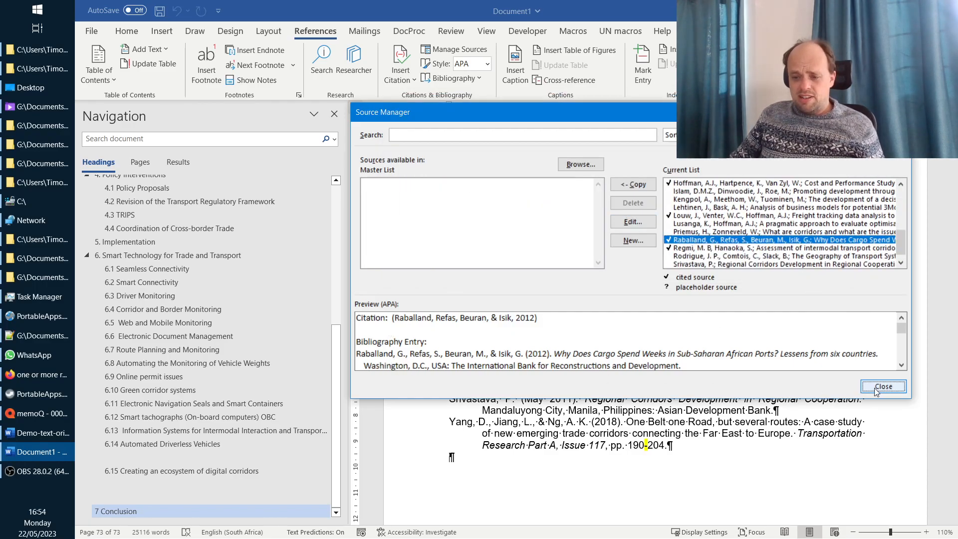
key("Escape")
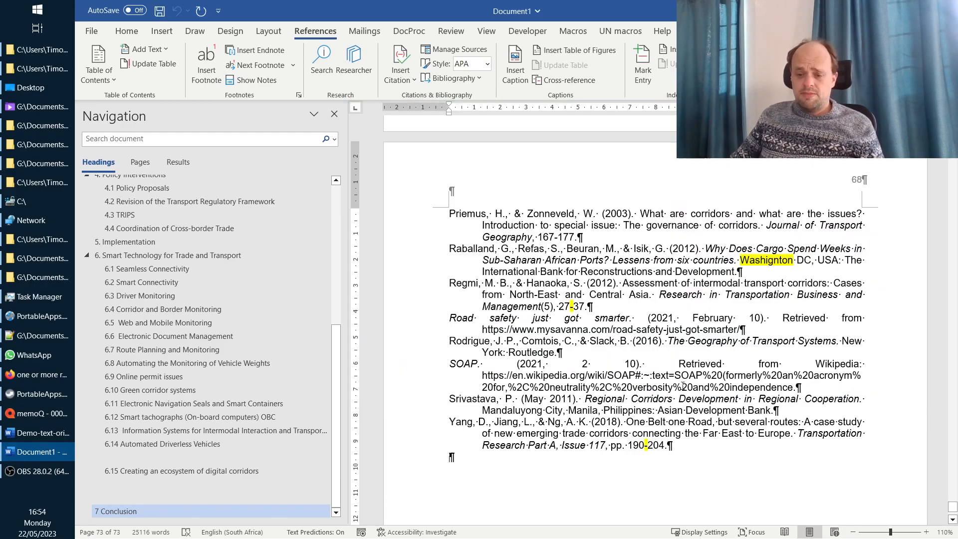
Step: Update the bibliography field and check the city in the entry about cargo in Sub-Saharan African ports
right_click(584, 330)
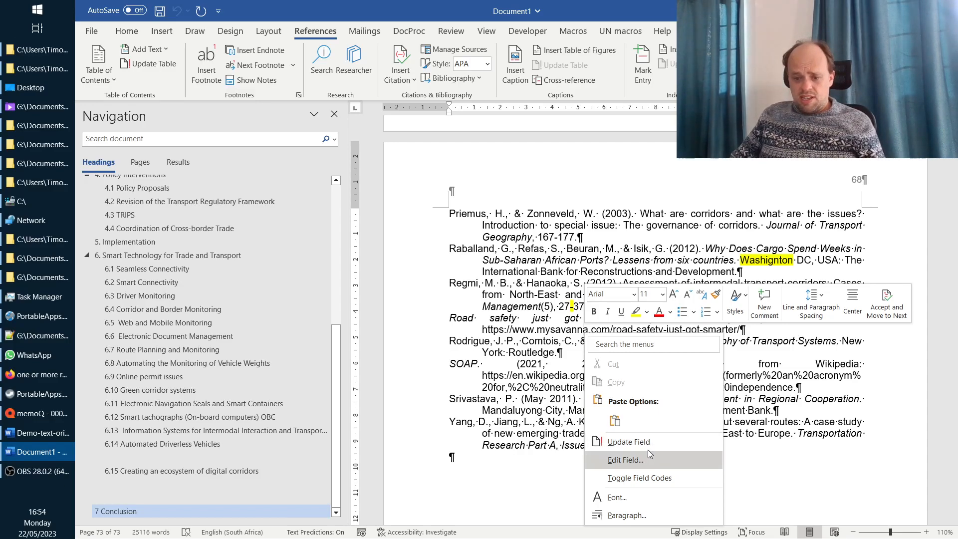
left_click(628, 442)
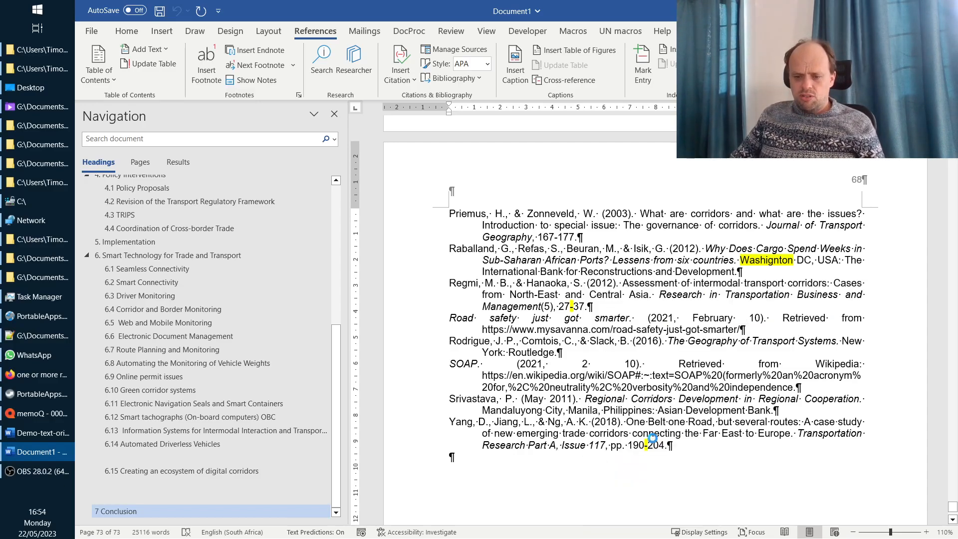
scroll(648, 349, "up", 2)
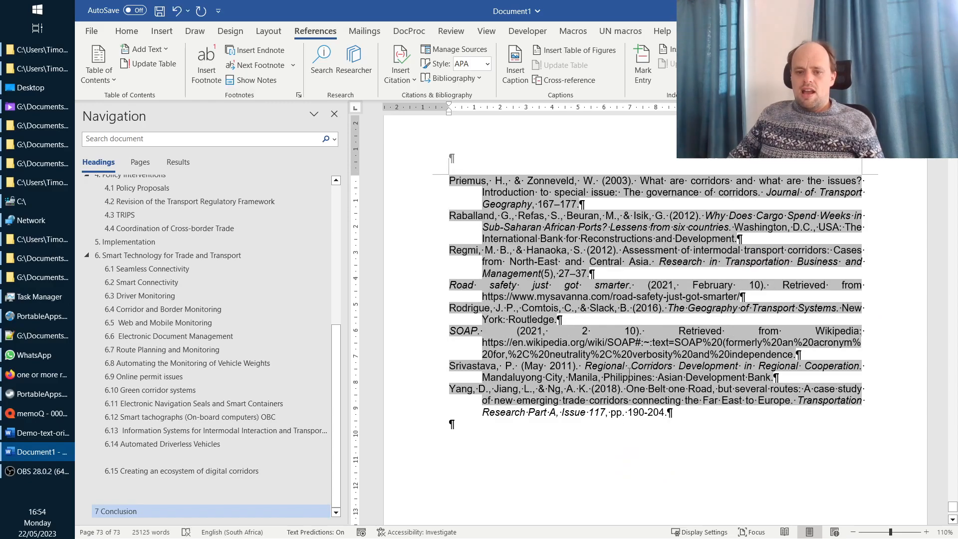
left_click(629, 367)
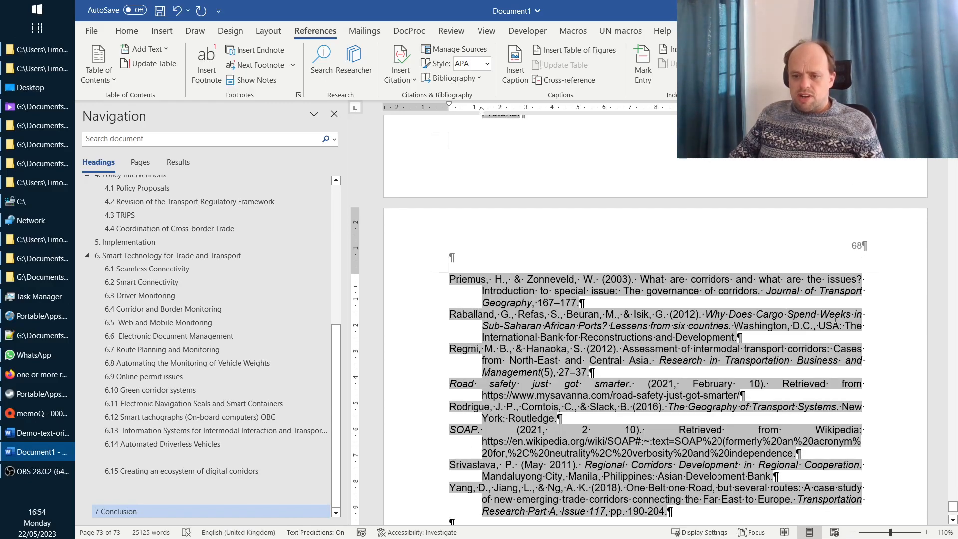
left_click_drag(734, 325, 820, 320)
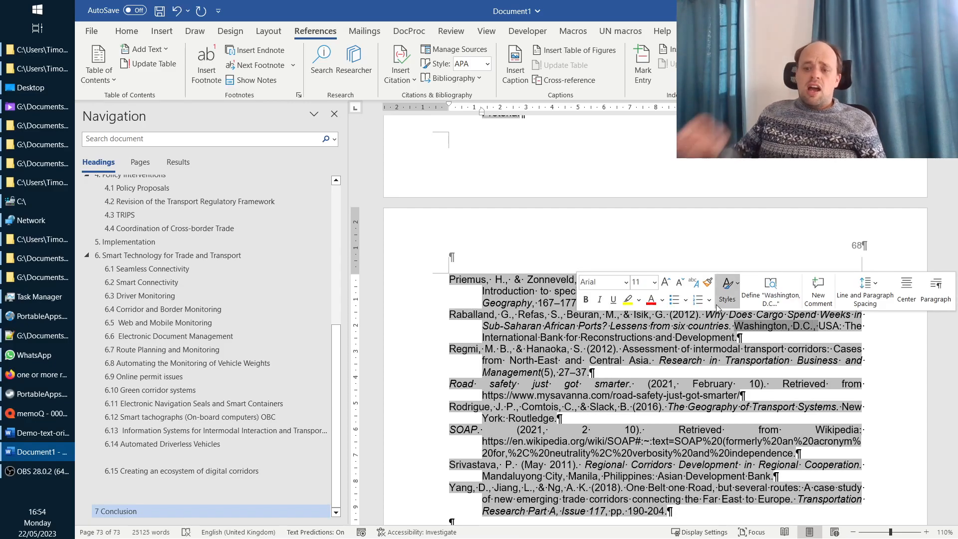
left_click(701, 349)
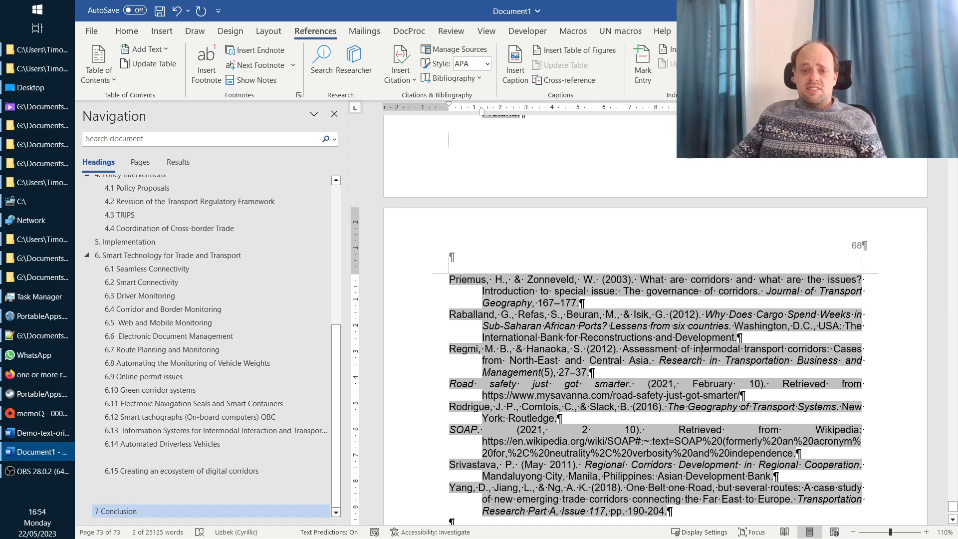
Step: Look through the available citation styles and close the list, keeping APA
left_click(488, 63)
scroll(569, 260, "down", 3)
scroll(576, 306, "down", 1)
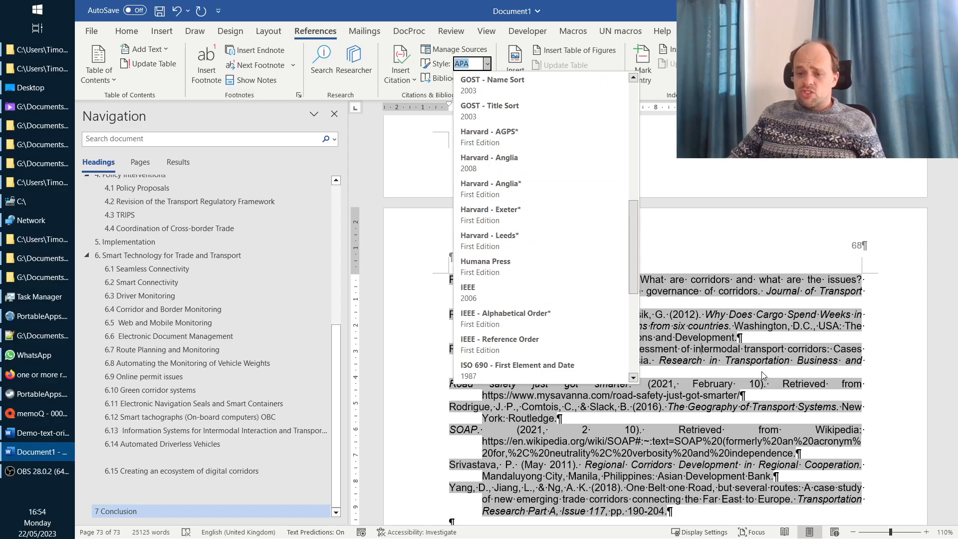
left_click(761, 371)
Step: Examine the dashes in the page ranges across the last two pages of the updated bibliography
scroll(766, 358, "down", 3)
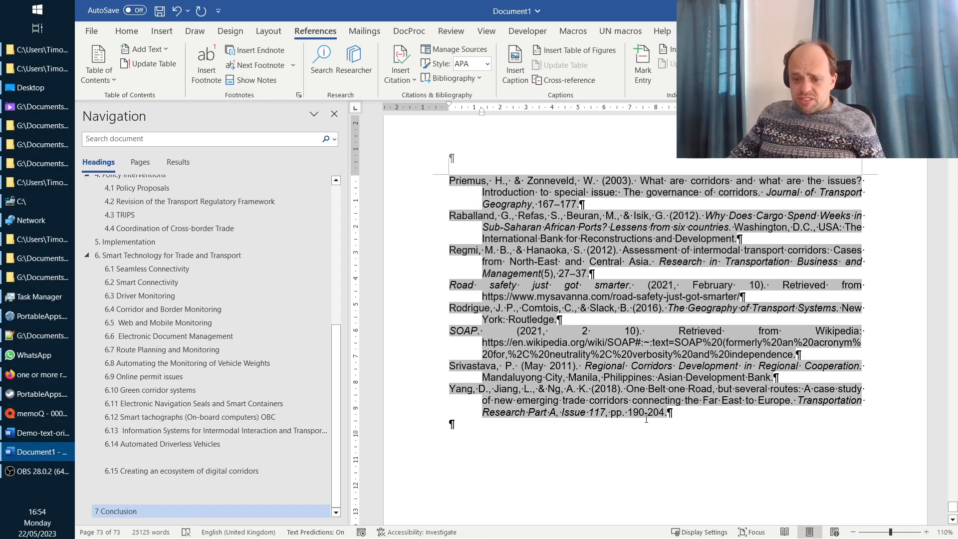
scroll(726, 290, "up", 8)
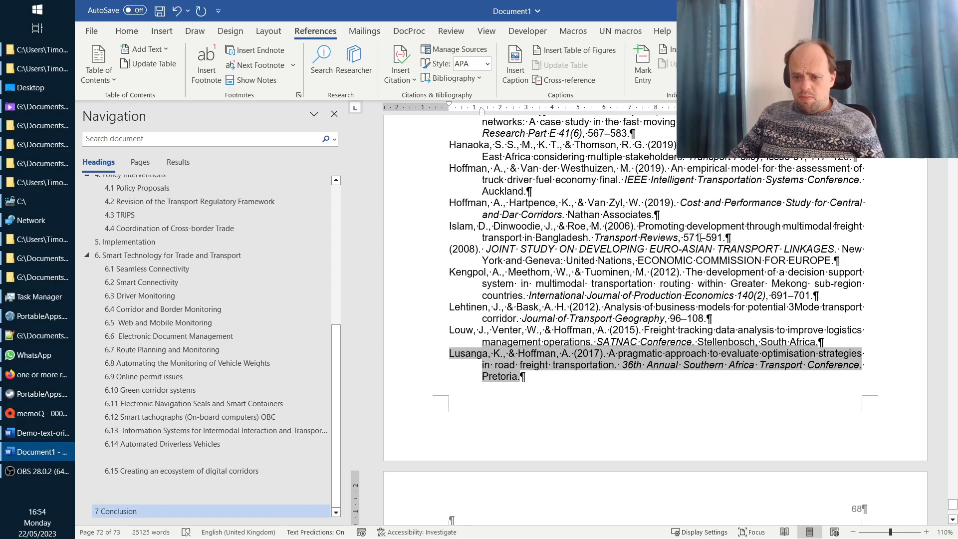
left_click(703, 238, "shift")
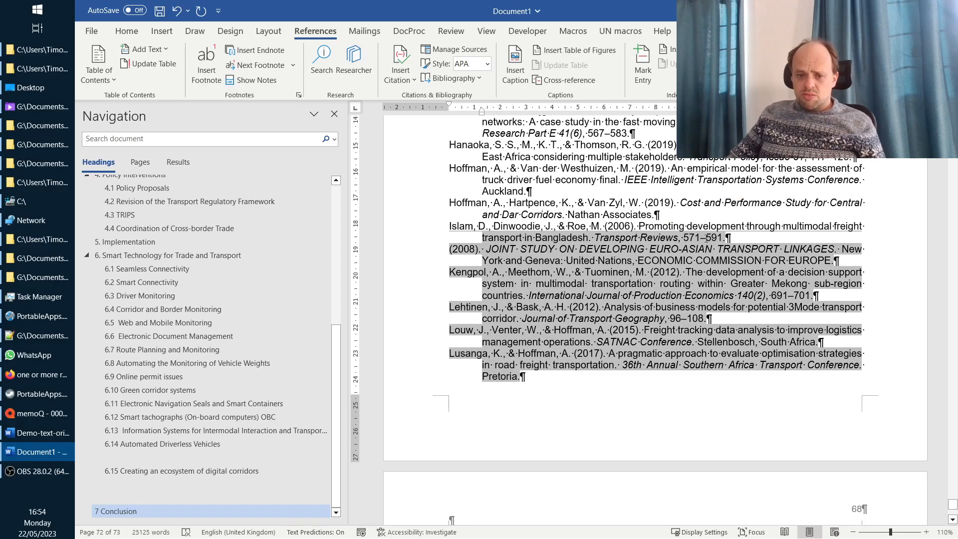